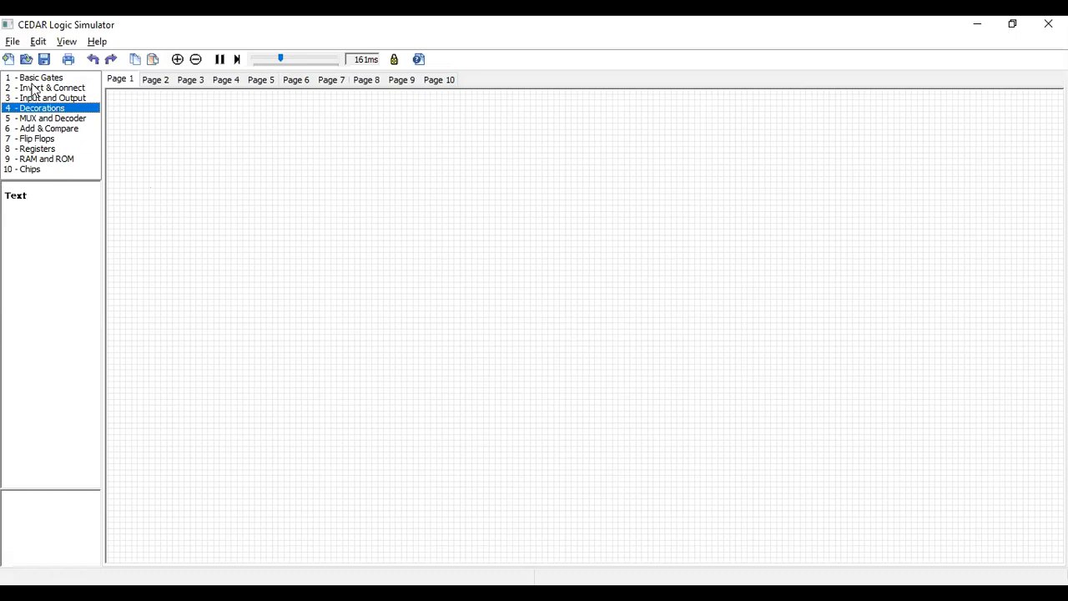
- Place three toggle switches in a vertical column on Page 1
{"action": "left_click", "coordinate": [33, 88]}
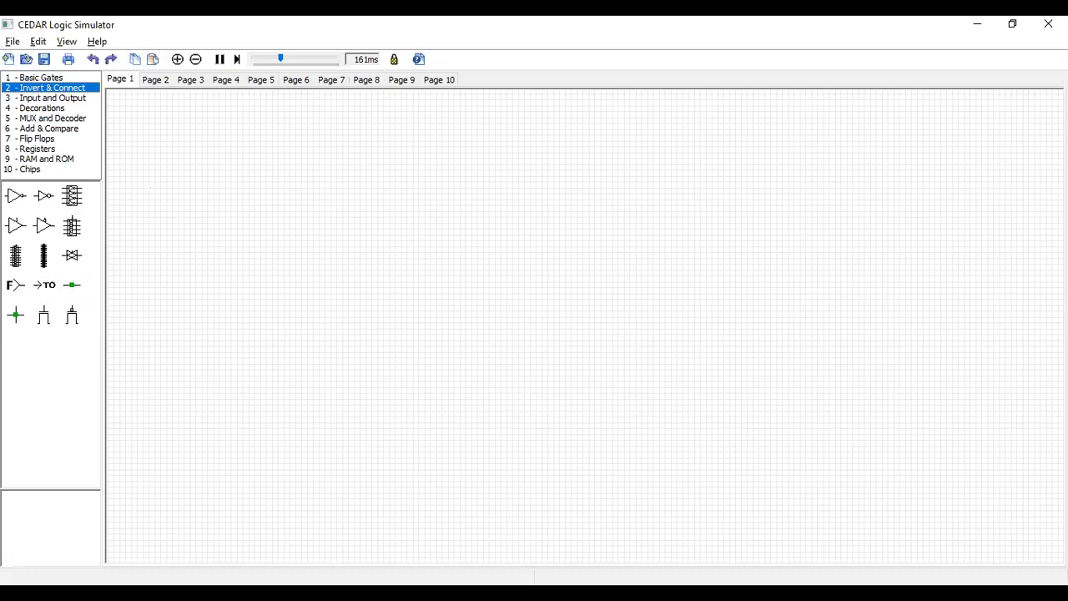
{"action": "key", "text": "alt+Tab"}
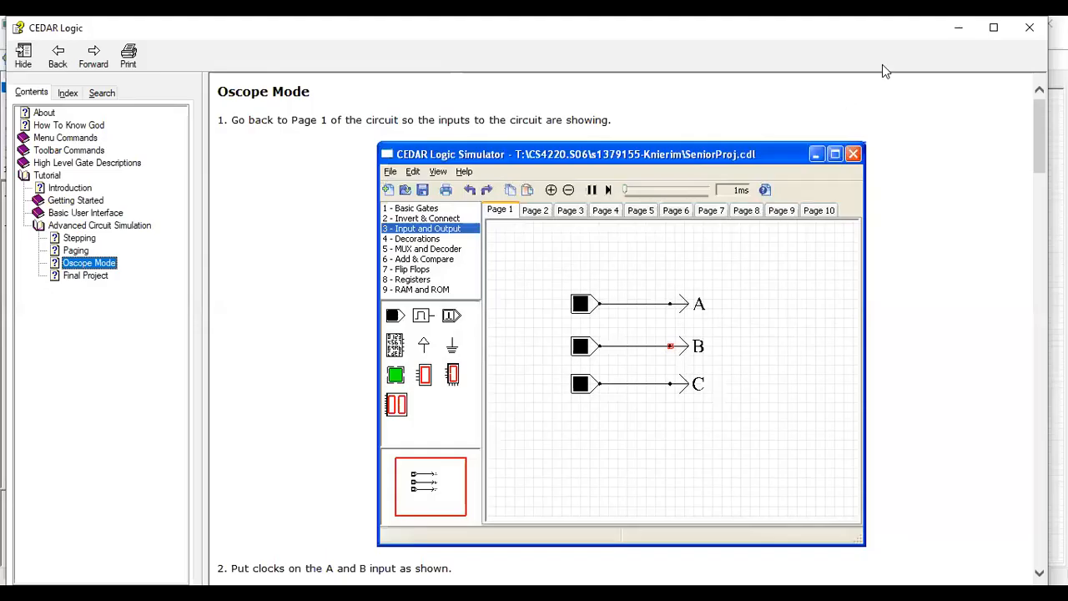
{"action": "left_click", "coordinate": [954, 37]}
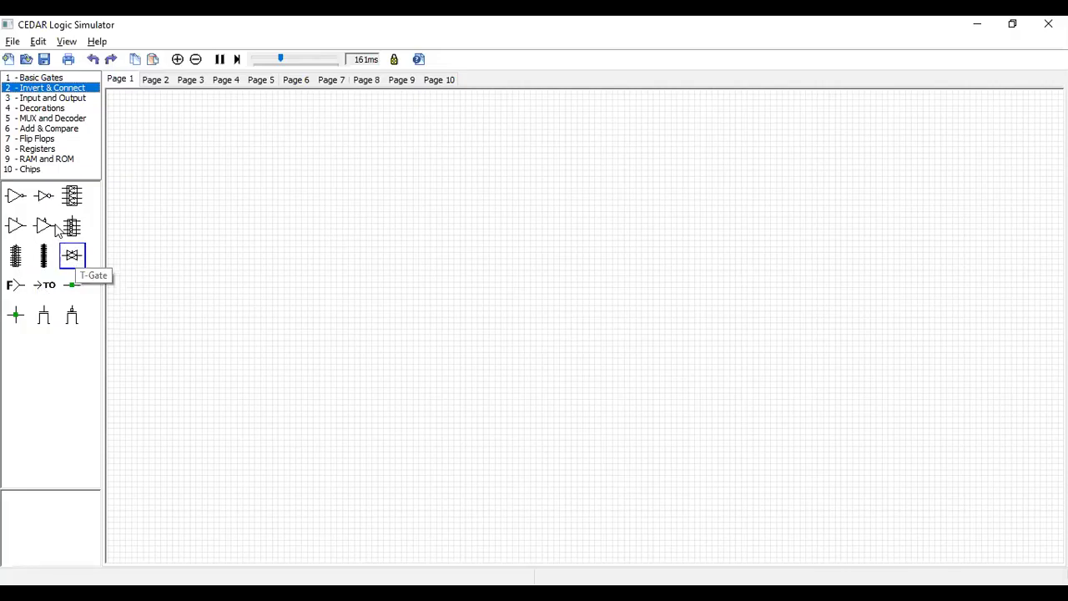
{"action": "left_click", "coordinate": [41, 99]}
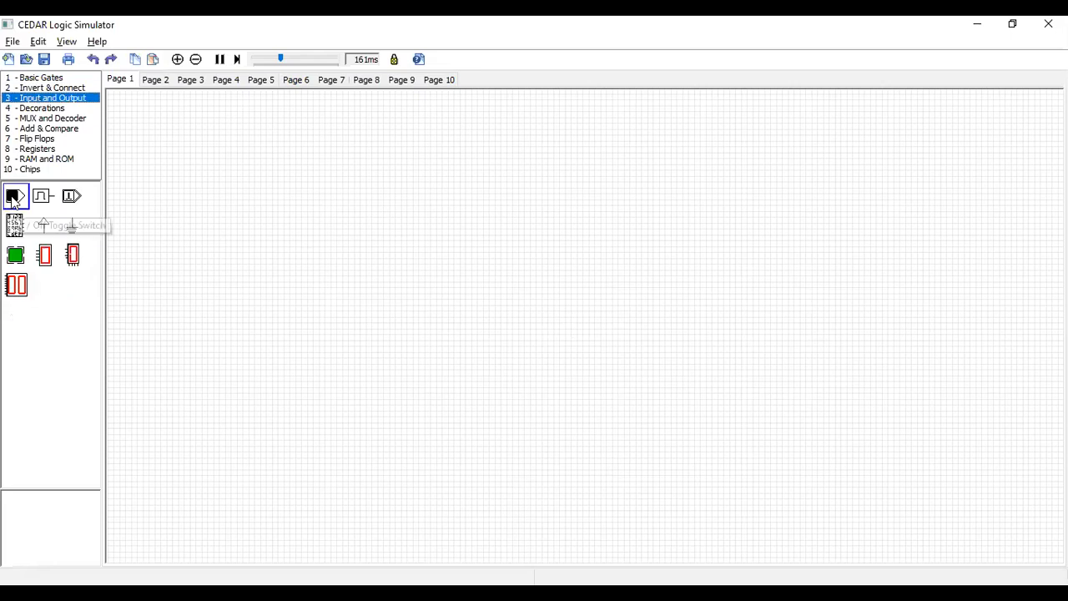
{"action": "left_click_drag", "start_coordinate": [14, 197], "coordinate": [365, 211]}
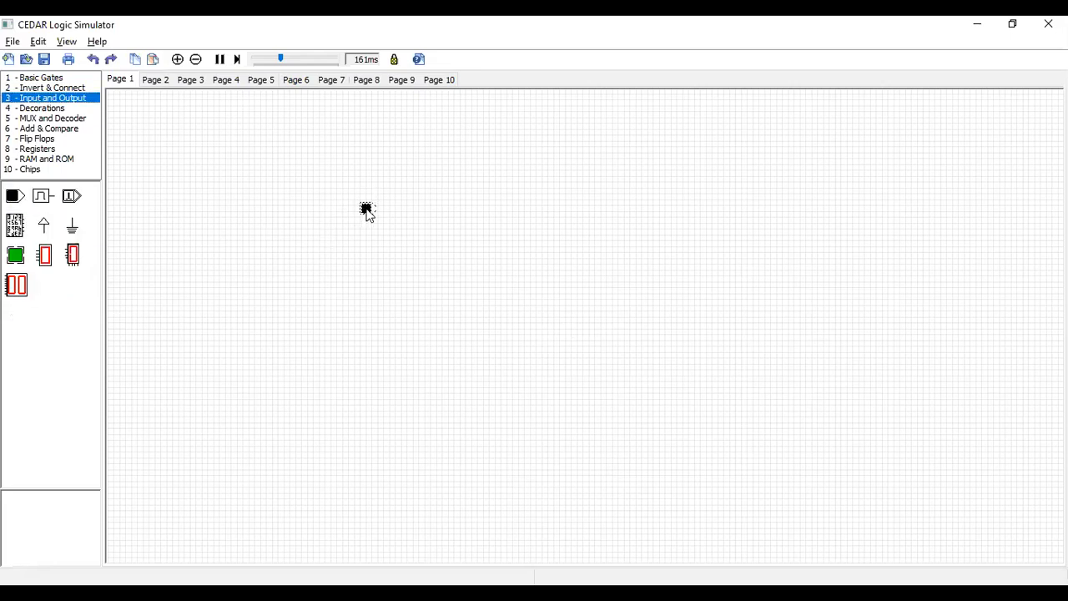
{"action": "left_click_drag", "start_coordinate": [13, 197], "coordinate": [370, 272]}
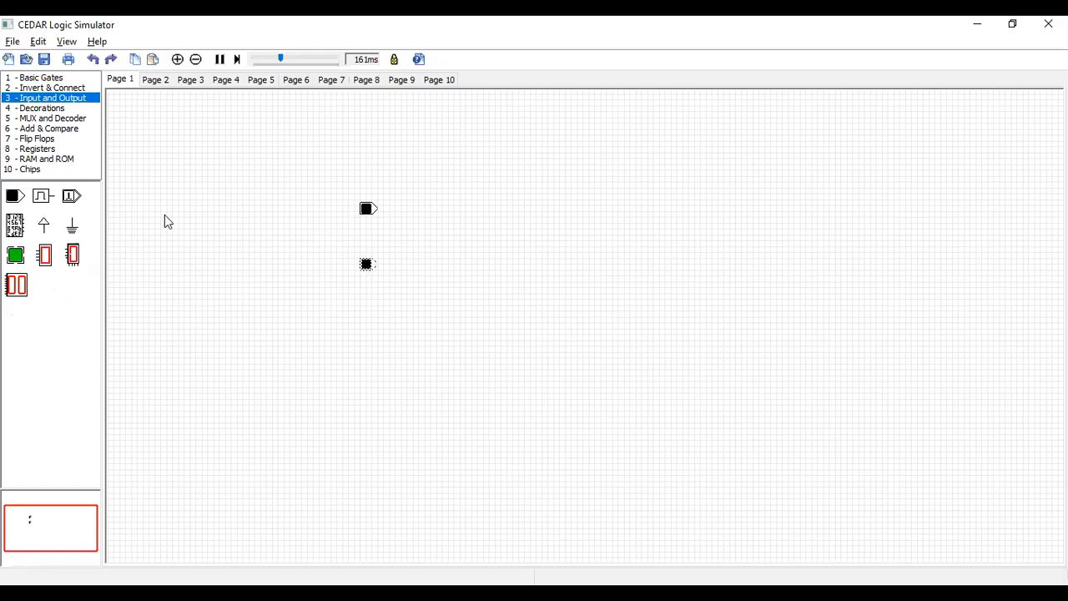
{"action": "left_click_drag", "start_coordinate": [13, 197], "coordinate": [368, 326]}
- Place three TO connectors on Page 1, one to the right of each toggle switch
{"action": "left_click", "coordinate": [46, 87]}
{"action": "left_click_drag", "start_coordinate": [241, 274], "coordinate": [463, 207]}
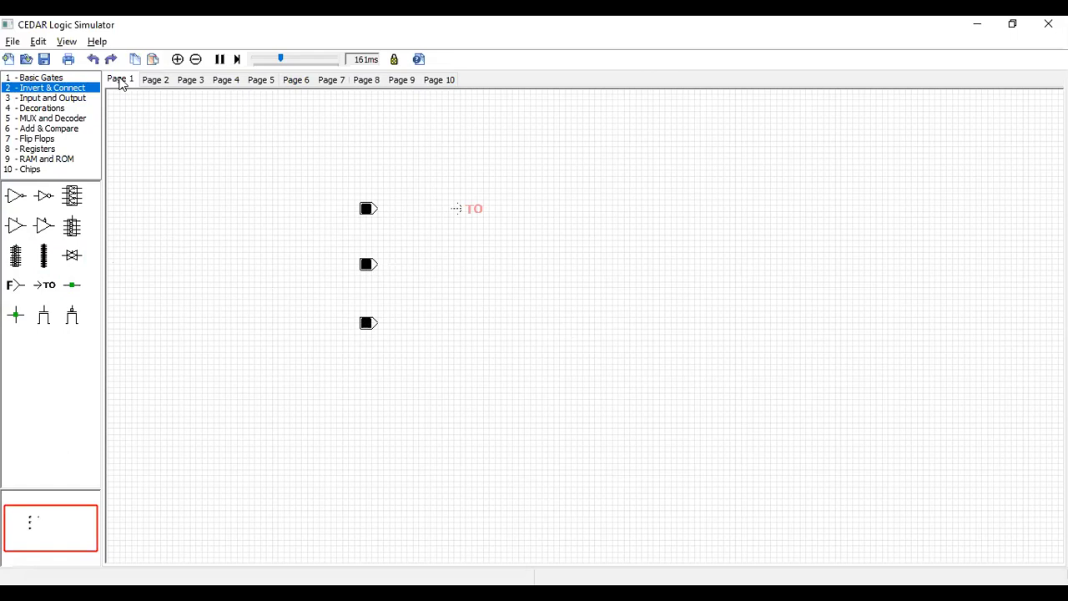
{"action": "left_click", "coordinate": [156, 80]}
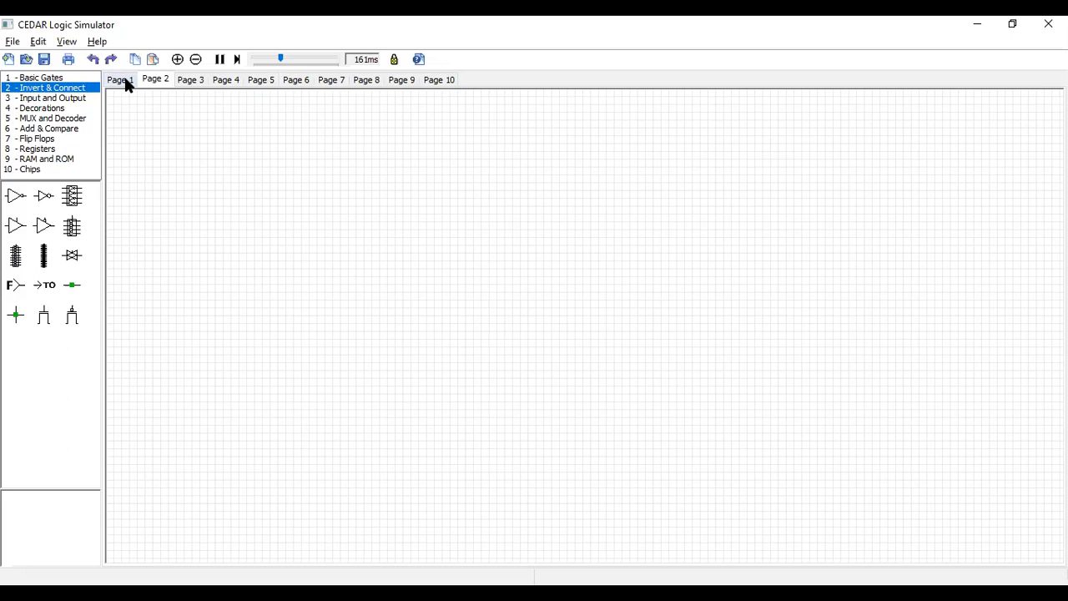
{"action": "left_click", "coordinate": [123, 83]}
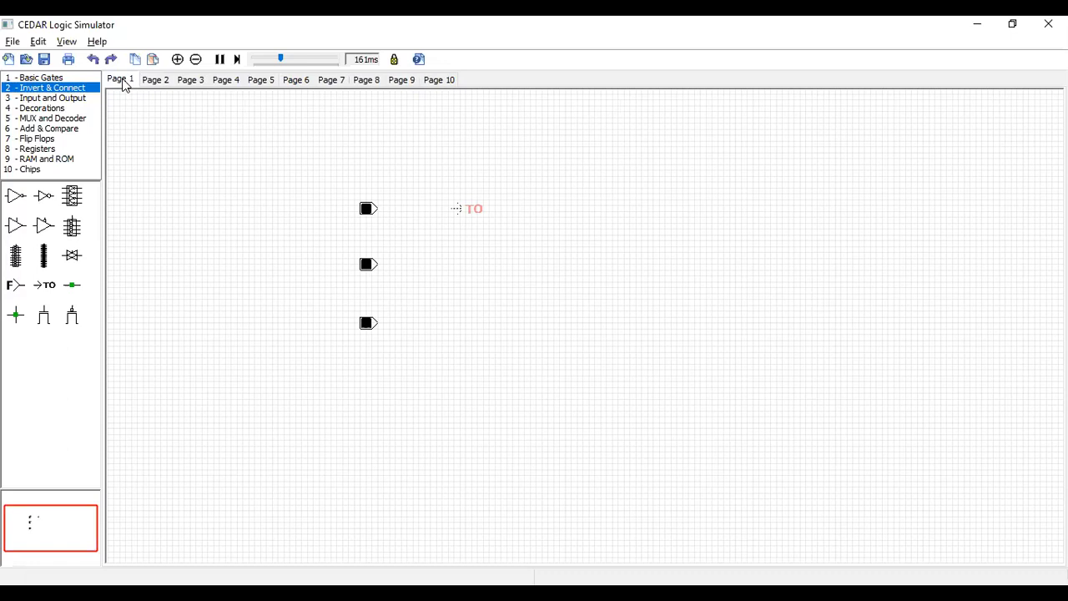
{"action": "left_click_drag", "start_coordinate": [44, 285], "coordinate": [446, 268]}
{"action": "left_click_drag", "start_coordinate": [44, 284], "coordinate": [463, 351]}
- Label the TO connector beside the upper switch A
{"action": "double_click", "coordinate": [474, 208]}
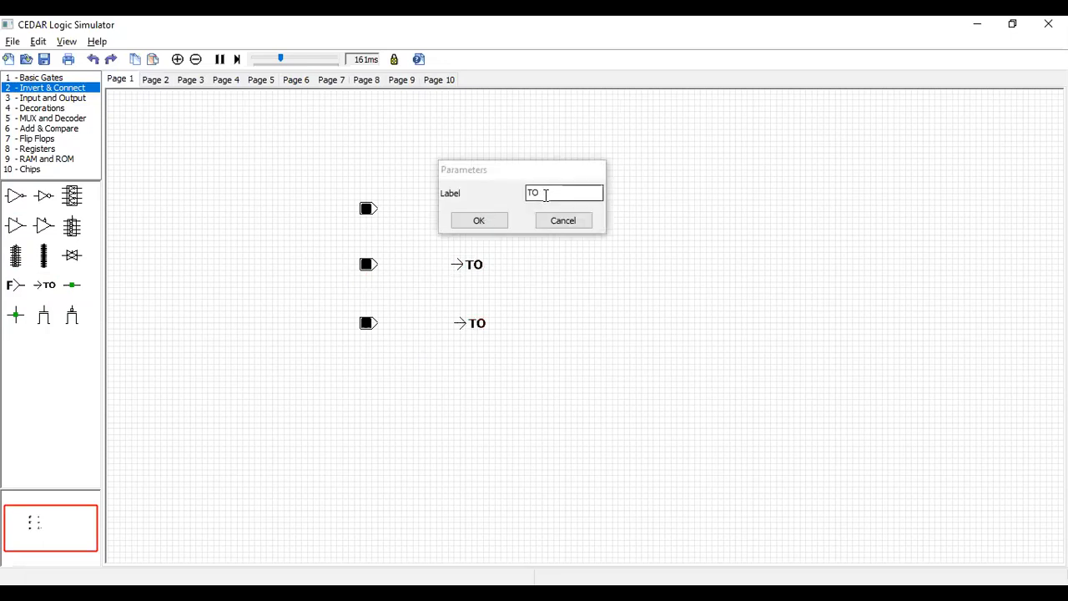
{"action": "left_click", "coordinate": [543, 196]}
{"action": "key", "text": "BackSpace"}
{"action": "key", "text": "BackSpace"}
{"action": "type", "text": "A"}
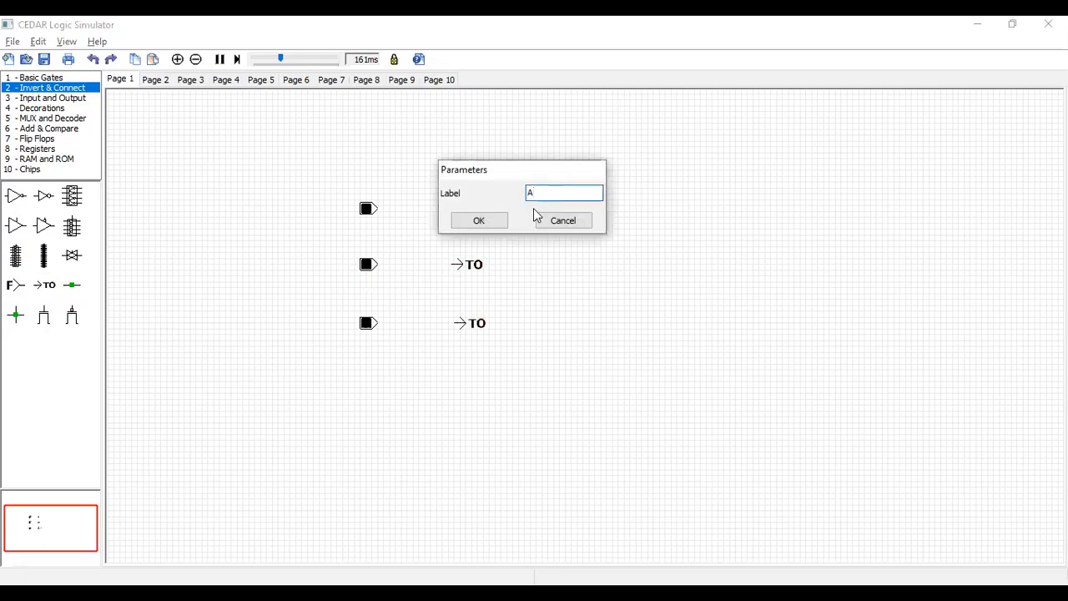
{"action": "left_click", "coordinate": [478, 220]}
- Label the TO connector beside the middle switch B
{"action": "double_click", "coordinate": [473, 265]}
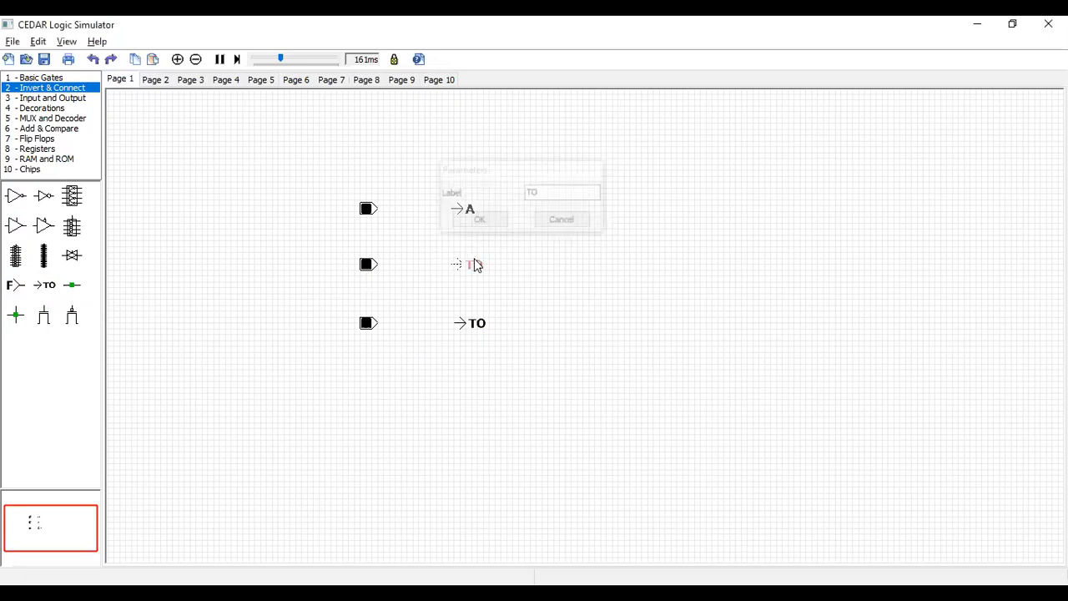
{"action": "left_click", "coordinate": [551, 194]}
{"action": "key", "text": "BackSpace"}
{"action": "key", "text": "BackSpace"}
{"action": "type", "text": "B"}
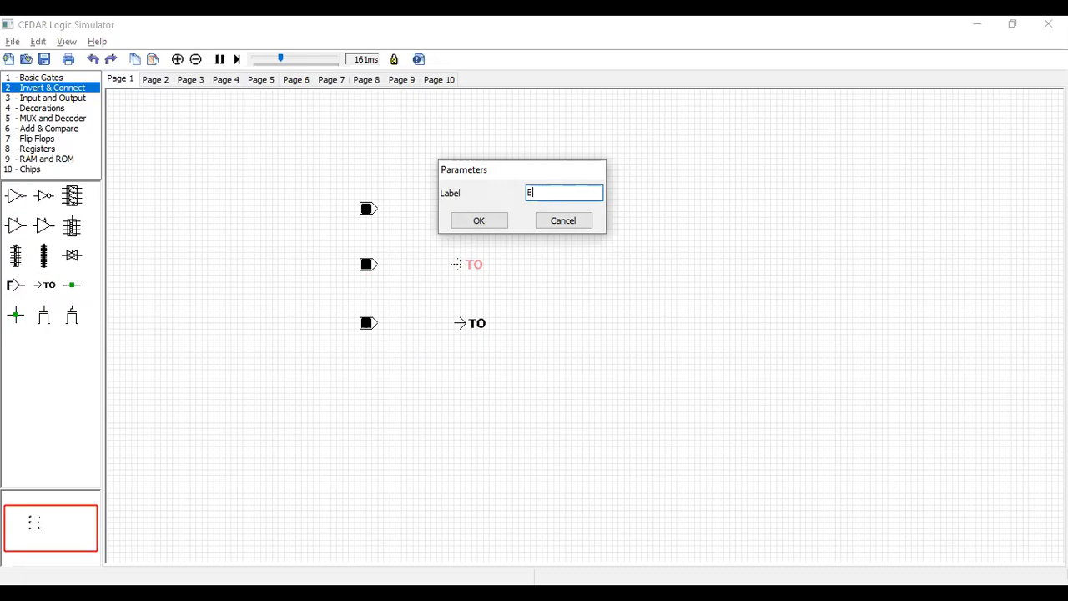
{"action": "left_click", "coordinate": [479, 222]}
- Label the TO connector beside the lowest switch C
{"action": "double_click", "coordinate": [480, 328]}
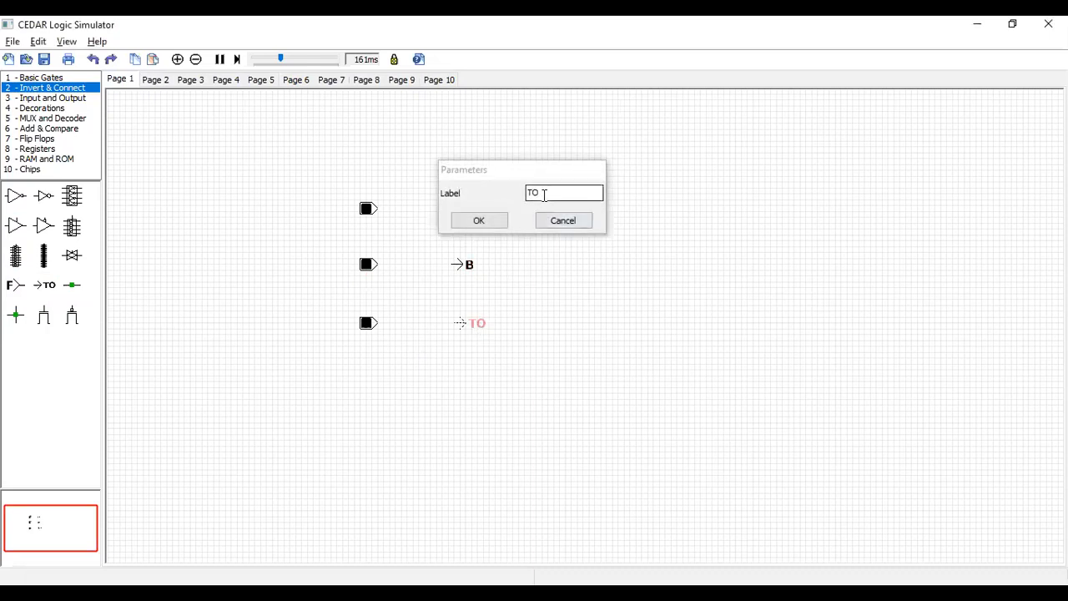
{"action": "key", "text": "BackSpace"}
{"action": "type", "text": "C"}
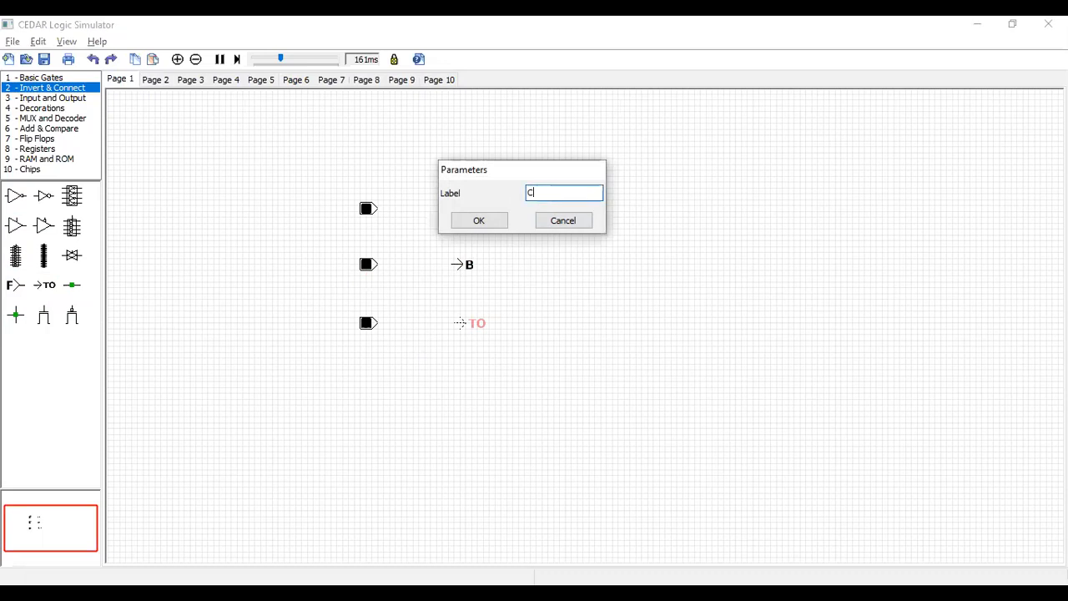
{"action": "left_click", "coordinate": [478, 225]}
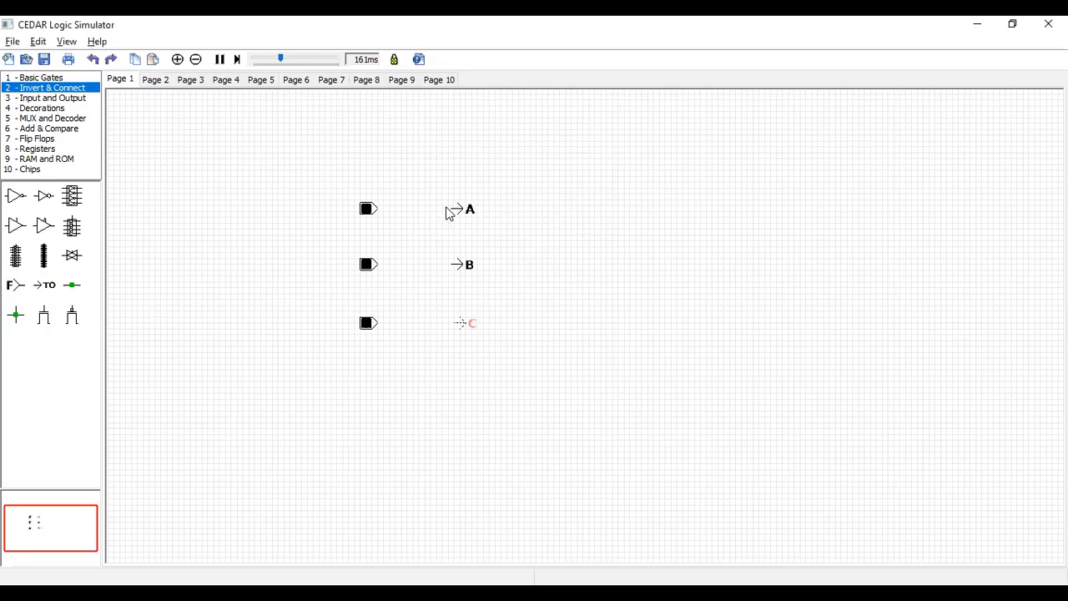
- Wire connectors A, B and C to the toggle switches beside them
{"action": "left_click_drag", "start_coordinate": [452, 209], "coordinate": [376, 212]}
{"action": "left_click_drag", "start_coordinate": [451, 265], "coordinate": [378, 267]}
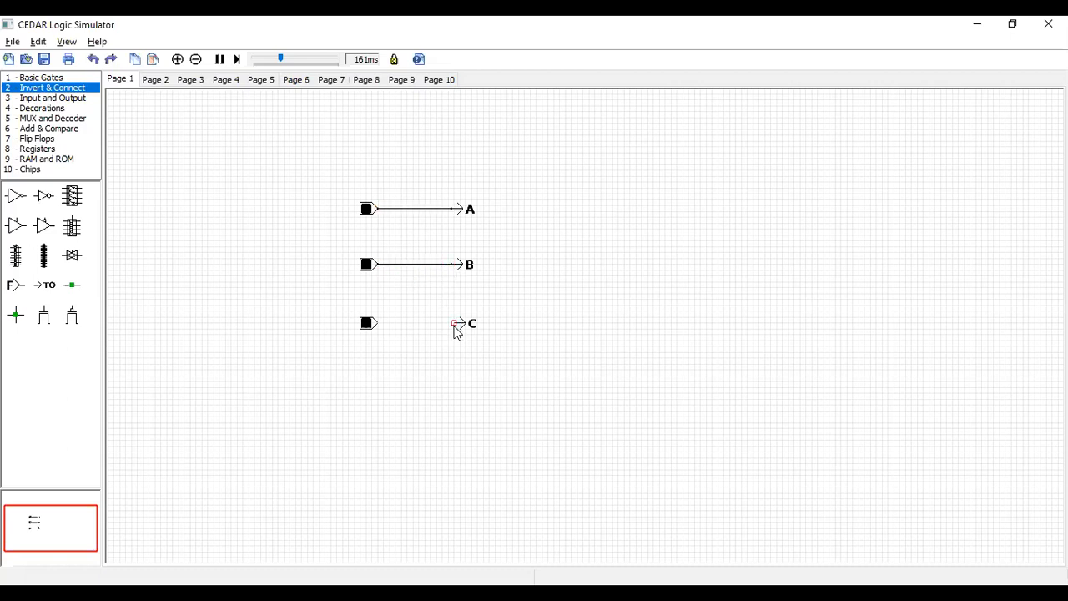
{"action": "left_click_drag", "start_coordinate": [454, 326], "coordinate": [380, 327]}
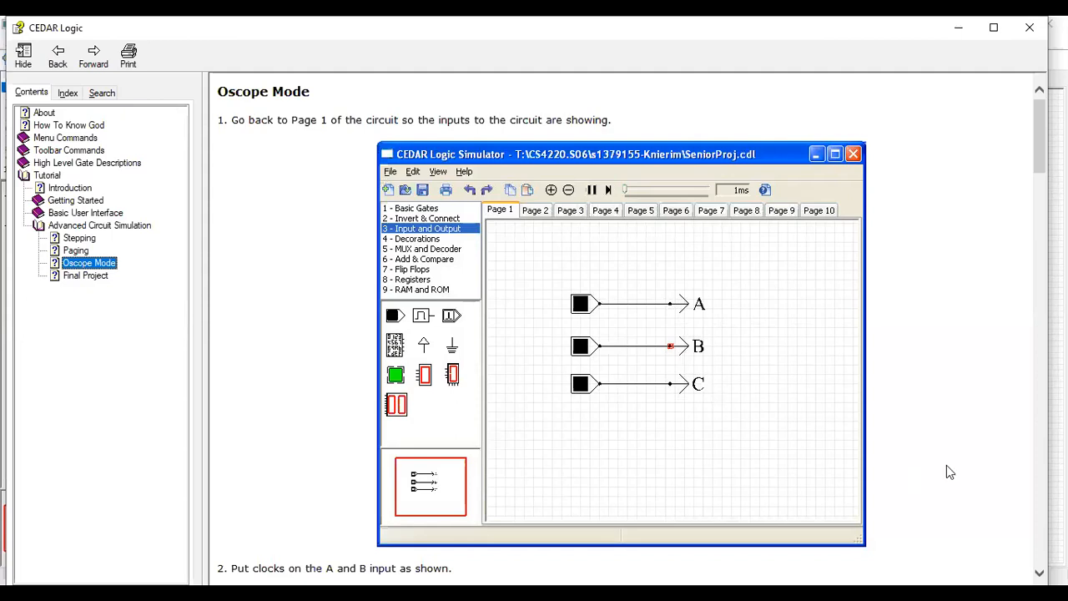
- Review the Oscope Mode help tutorial's instructions on the clock inputs, the half-period and the sum output
{"action": "key", "text": "Down"}
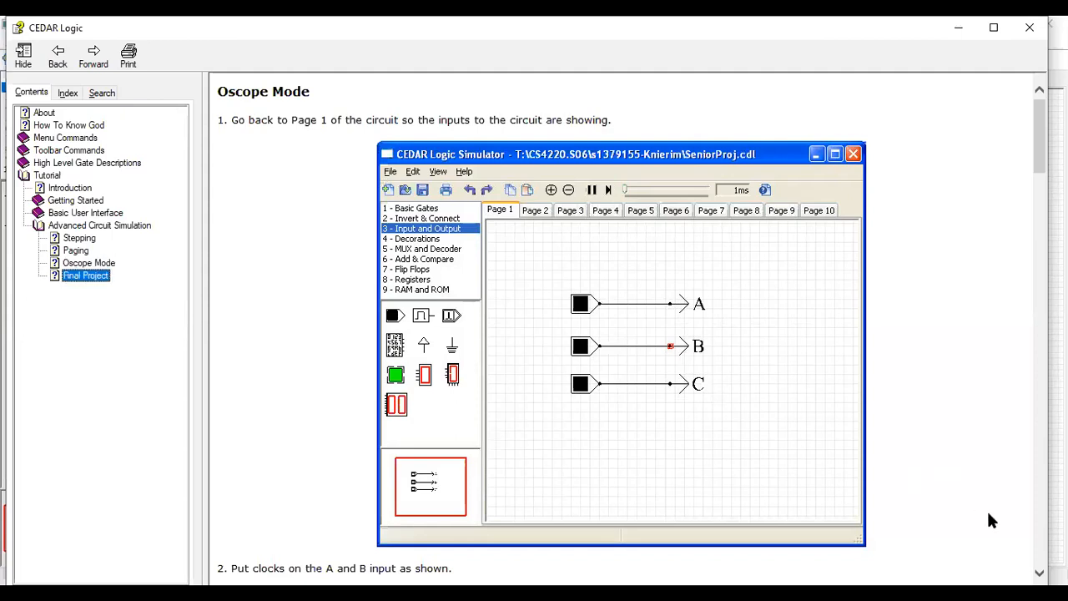
{"action": "scroll", "coordinate": [632, 328], "scroll_direction": "down", "scroll_amount": 7}
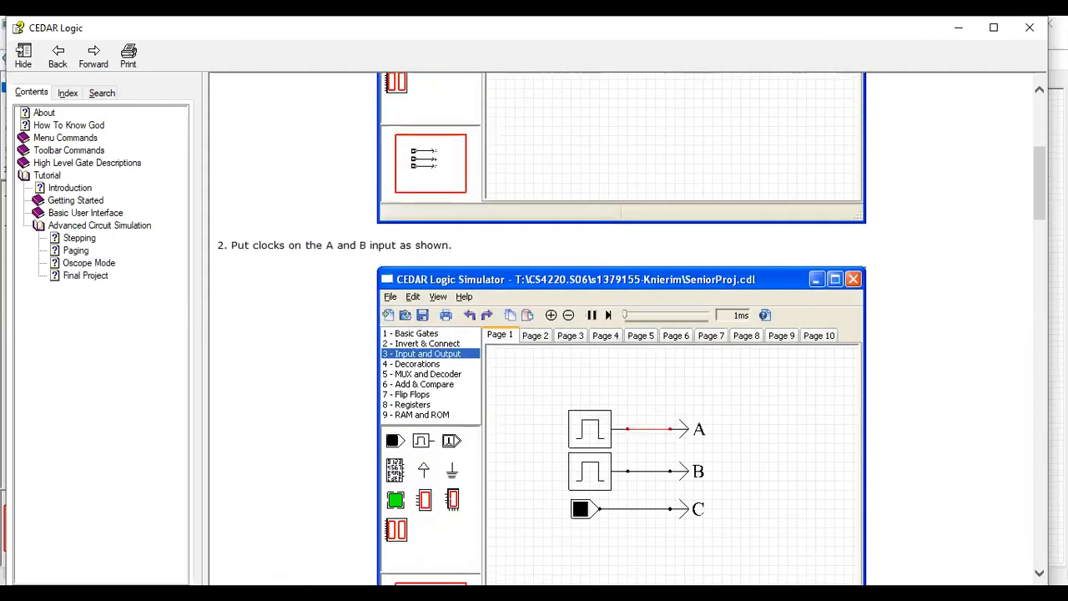
{"action": "scroll", "coordinate": [632, 327], "scroll_direction": "down", "scroll_amount": 11}
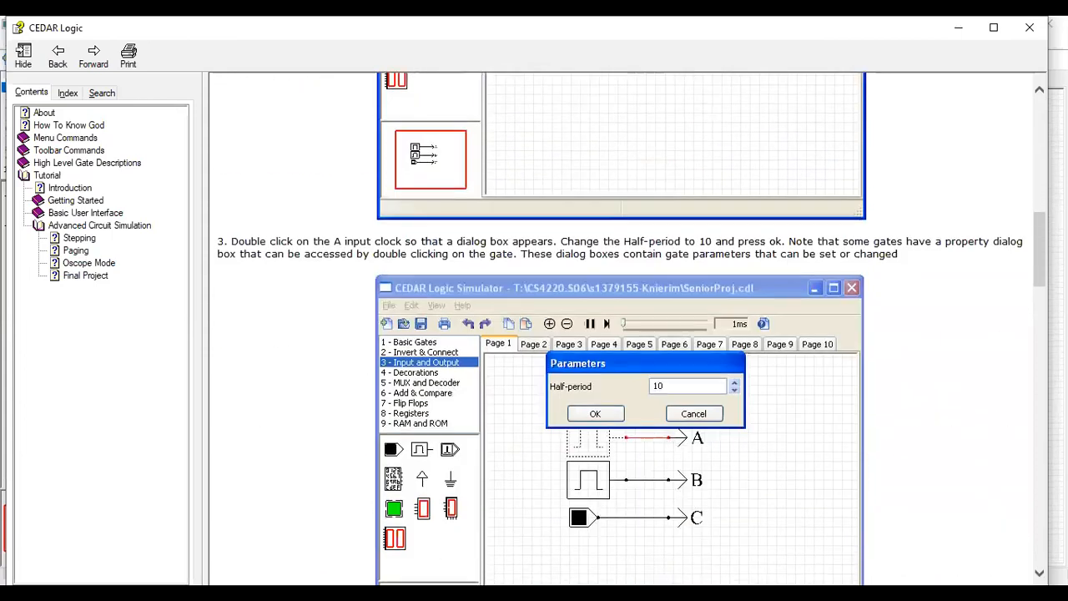
{"action": "scroll", "coordinate": [631, 328], "scroll_direction": "down", "scroll_amount": 8}
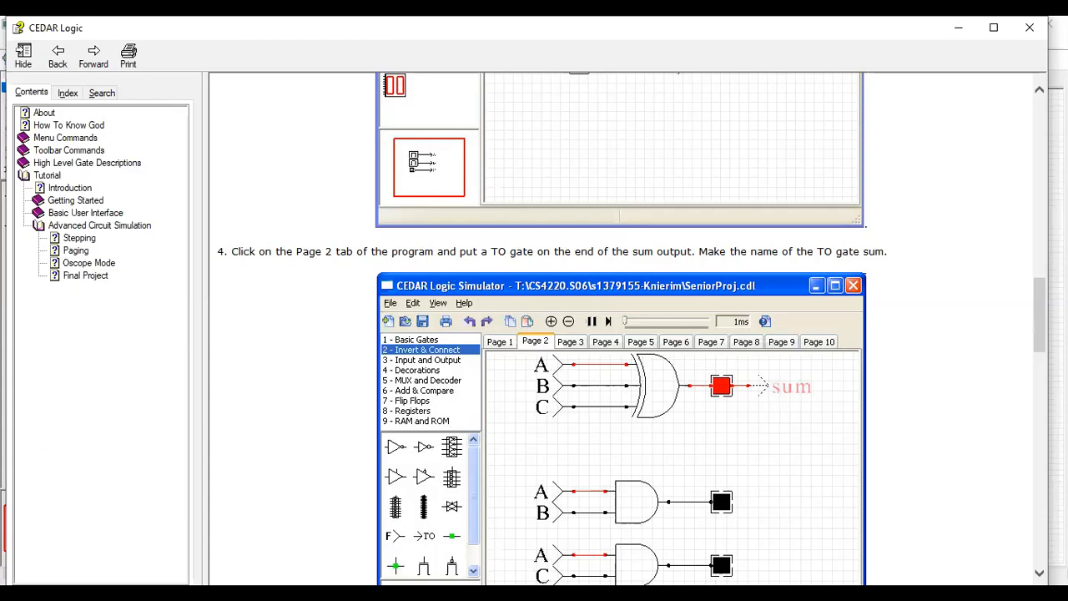
{"action": "left_click", "coordinate": [952, 30]}
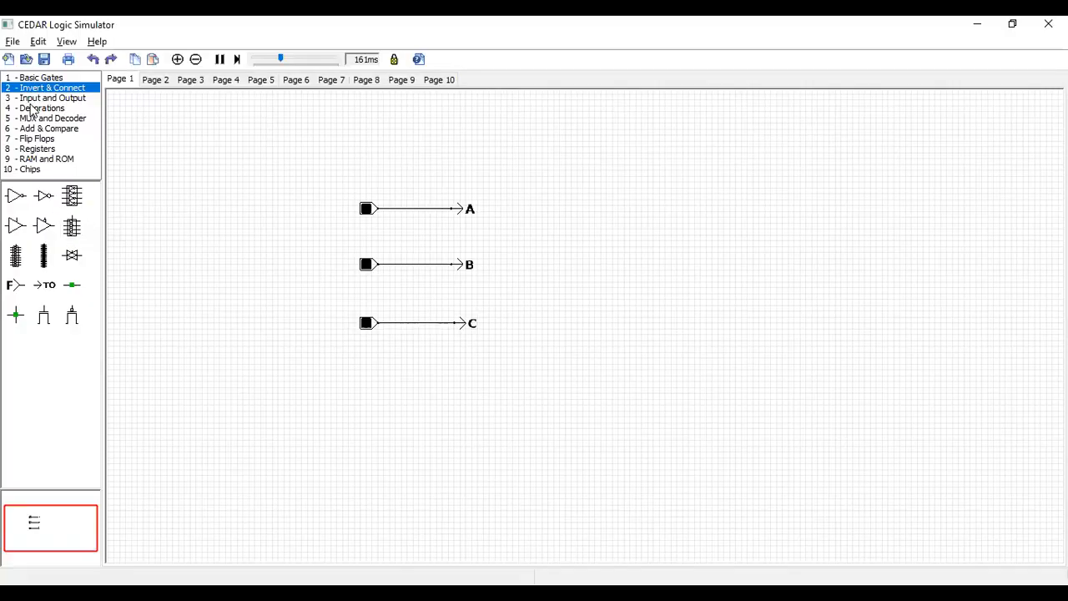
- Place a 3-input OR gate on Page 2
{"action": "left_click", "coordinate": [23, 78]}
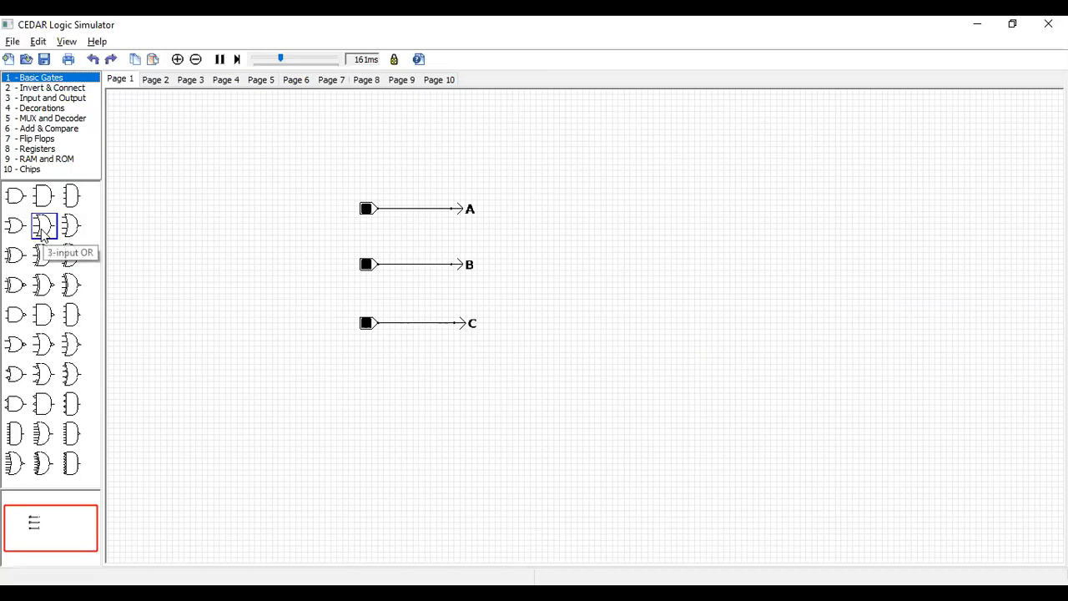
{"action": "left_click", "coordinate": [154, 80]}
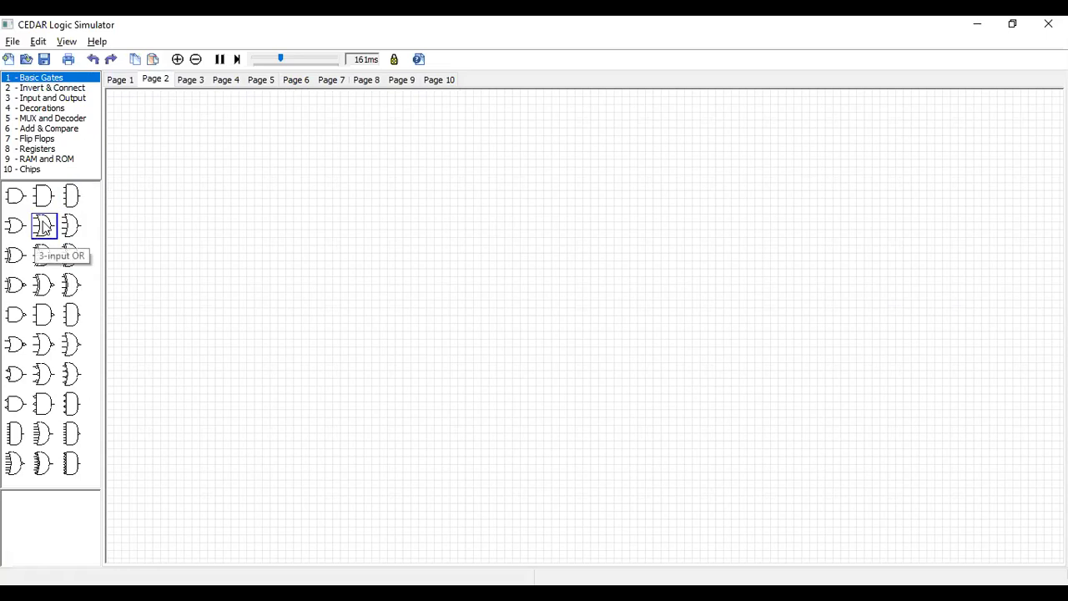
{"action": "left_click_drag", "start_coordinate": [44, 226], "coordinate": [511, 256]}
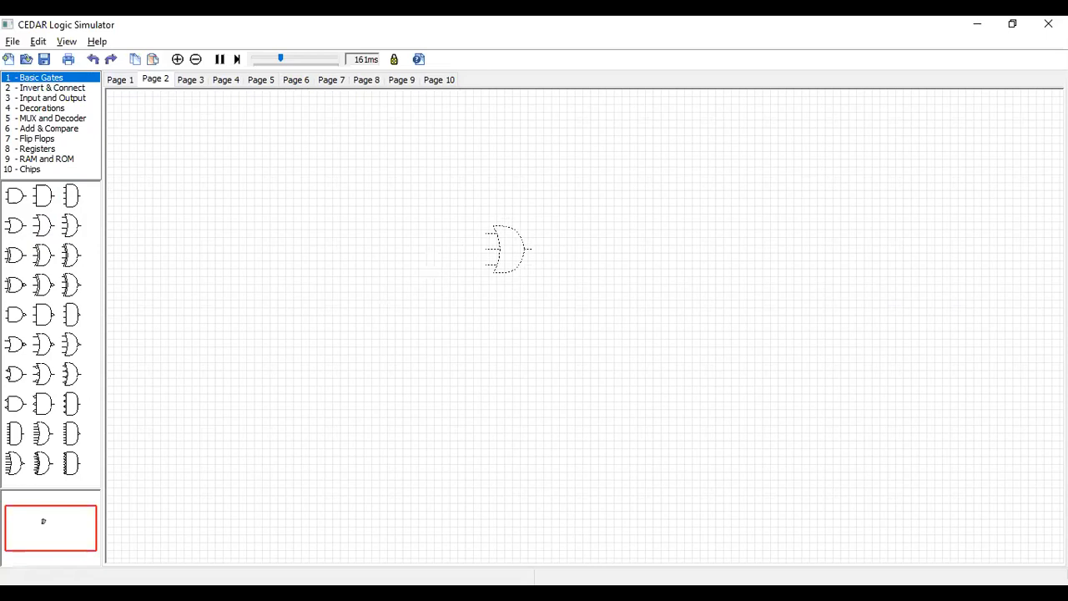
- Place three F (from) connectors in a column to the left of the OR gate and even out their vertical spacing
{"action": "key", "text": "alt+Tab"}
{"action": "left_click", "coordinate": [50, 98]}
{"action": "left_click", "coordinate": [50, 88]}
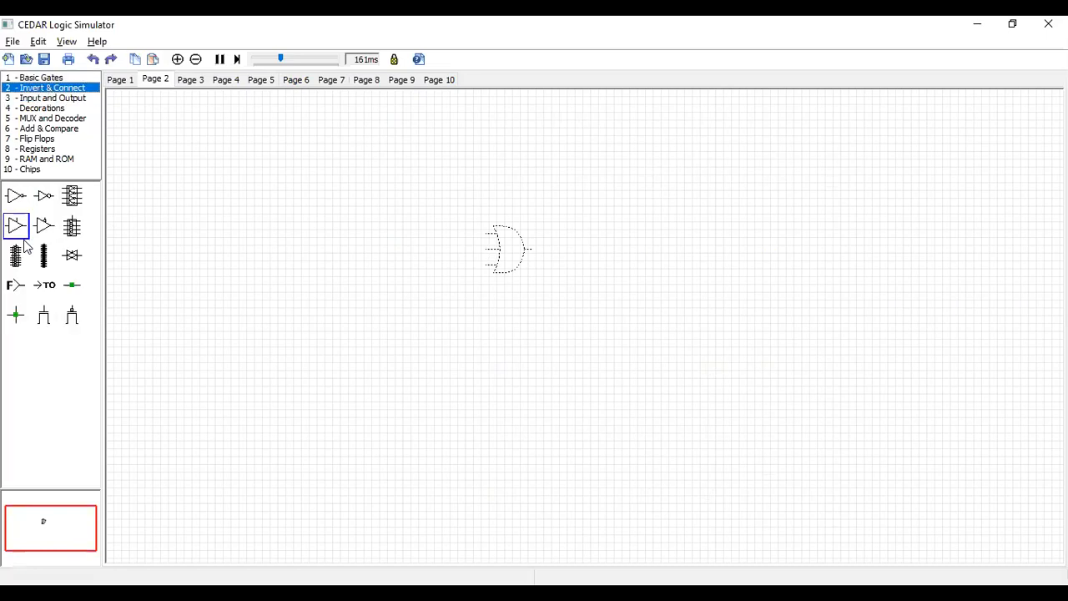
{"action": "left_click_drag", "start_coordinate": [19, 283], "coordinate": [390, 235]}
{"action": "left_click_drag", "start_coordinate": [15, 284], "coordinate": [388, 255]}
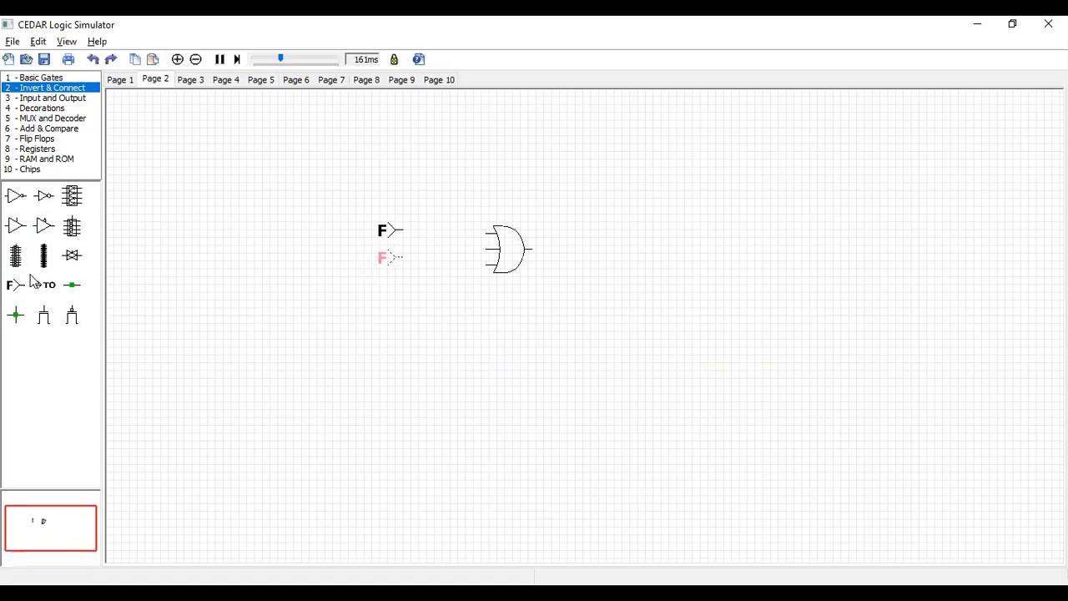
{"action": "left_click_drag", "start_coordinate": [15, 284], "coordinate": [391, 285]}
{"action": "left_click_drag", "start_coordinate": [388, 232], "coordinate": [388, 218]}
{"action": "left_click_drag", "start_coordinate": [388, 256], "coordinate": [388, 246]}
{"action": "left_click_drag", "start_coordinate": [383, 284], "coordinate": [384, 276]}
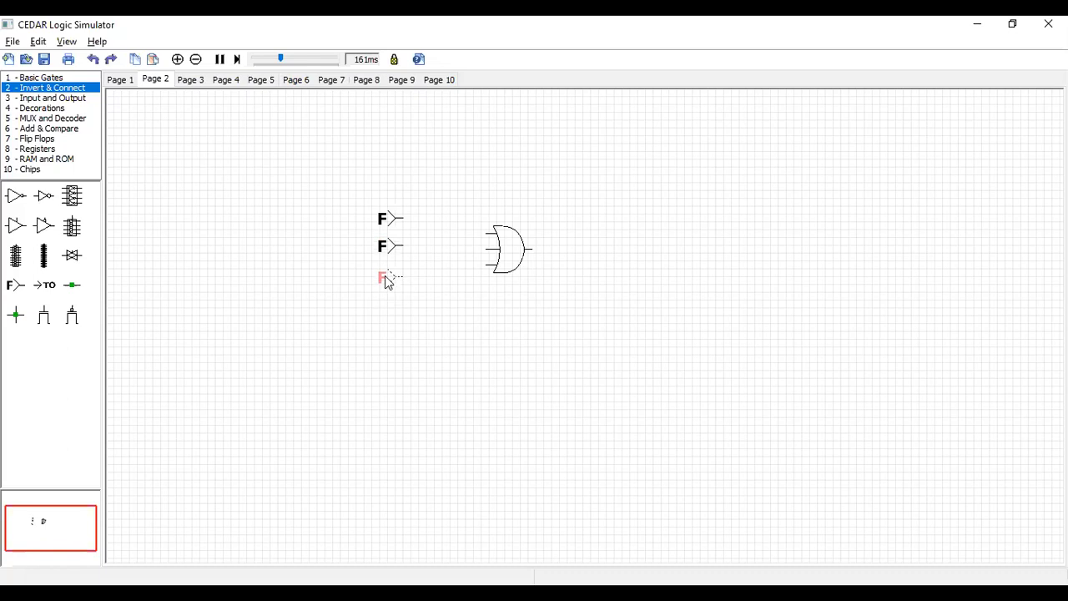
- Wire the three F connectors to the three inputs of the OR gate
{"action": "mouse_move", "coordinate": [405, 219]}
{"action": "left_mouse_down"}
{"action": "mouse_move", "coordinate": [491, 242]}
{"action": "mouse_move", "coordinate": [415, 232]}
{"action": "mouse_move", "coordinate": [402, 219]}
{"action": "left_mouse_up"}
{"action": "left_click_drag", "start_coordinate": [486, 249], "coordinate": [404, 245]}
{"action": "left_click_drag", "start_coordinate": [487, 266], "coordinate": [400, 281]}
{"action": "left_click_drag", "start_coordinate": [487, 267], "coordinate": [406, 279]}
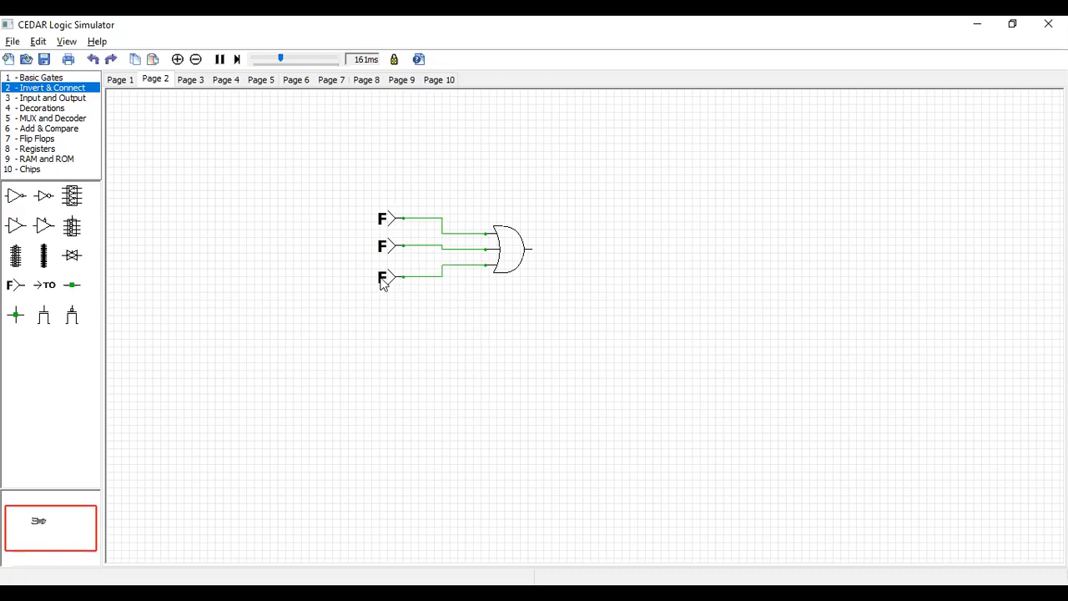
- Move the three F connectors farther left of the OR gate and spread them farther apart vertically
{"action": "left_click_drag", "start_coordinate": [382, 247], "coordinate": [343, 249]}
{"action": "left_click_drag", "start_coordinate": [384, 218], "coordinate": [350, 199]}
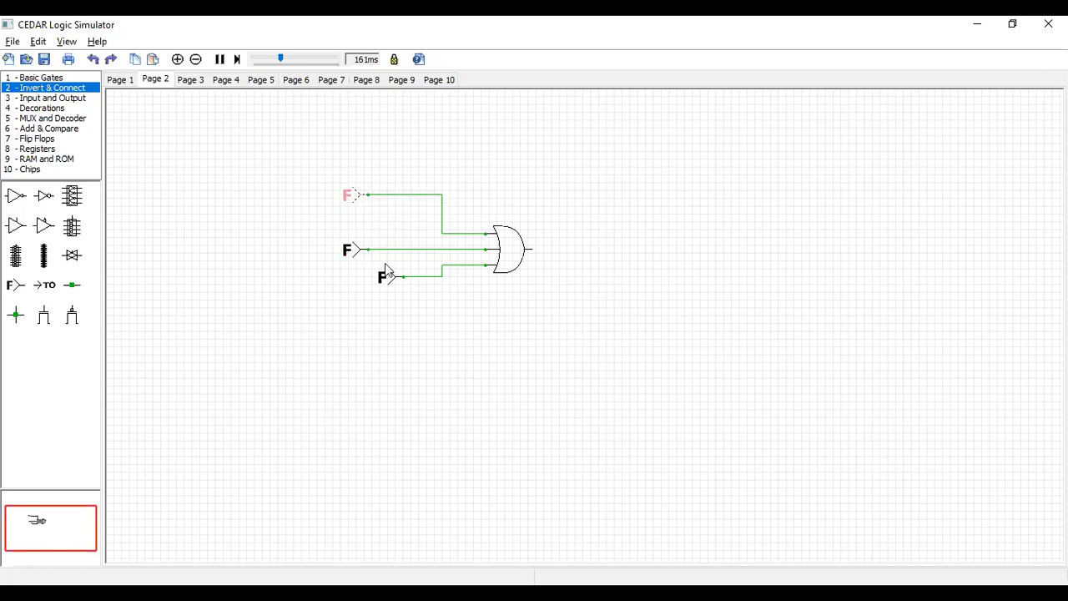
{"action": "left_click_drag", "start_coordinate": [386, 278], "coordinate": [349, 306]}
- Label the uppermost F connector on Page 2 A
{"action": "double_click", "coordinate": [350, 199]}
{"action": "double_click", "coordinate": [536, 193]}
{"action": "key", "text": "BackSpace"}
{"action": "type", "text": "A"}
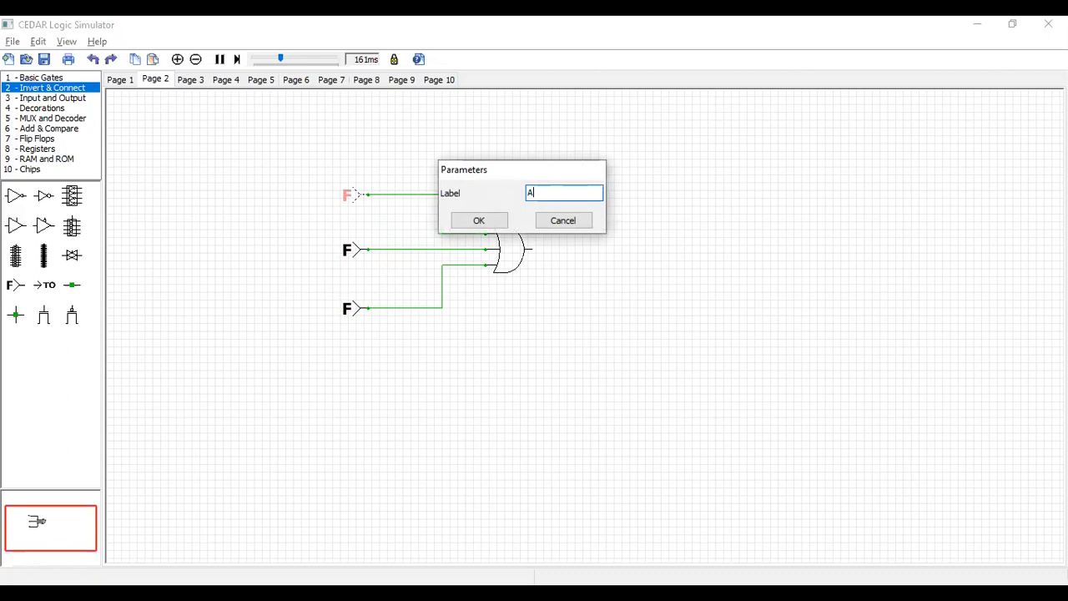
{"action": "left_click", "coordinate": [480, 221]}
- Label the middle F connector on Page 2 B
{"action": "double_click", "coordinate": [349, 249]}
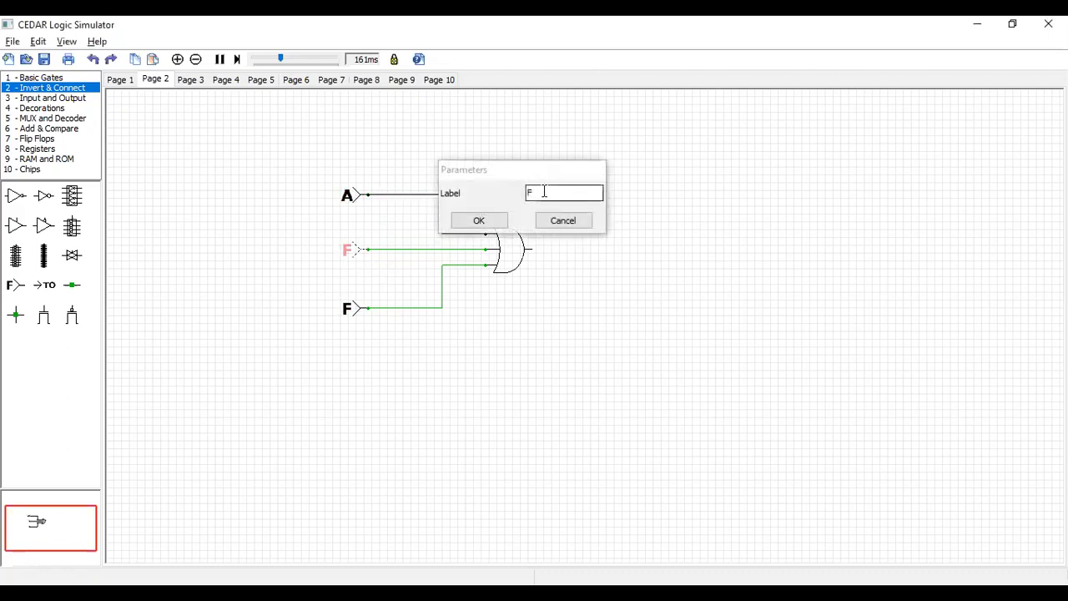
{"action": "double_click", "coordinate": [544, 193]}
{"action": "key", "text": "BackSpace"}
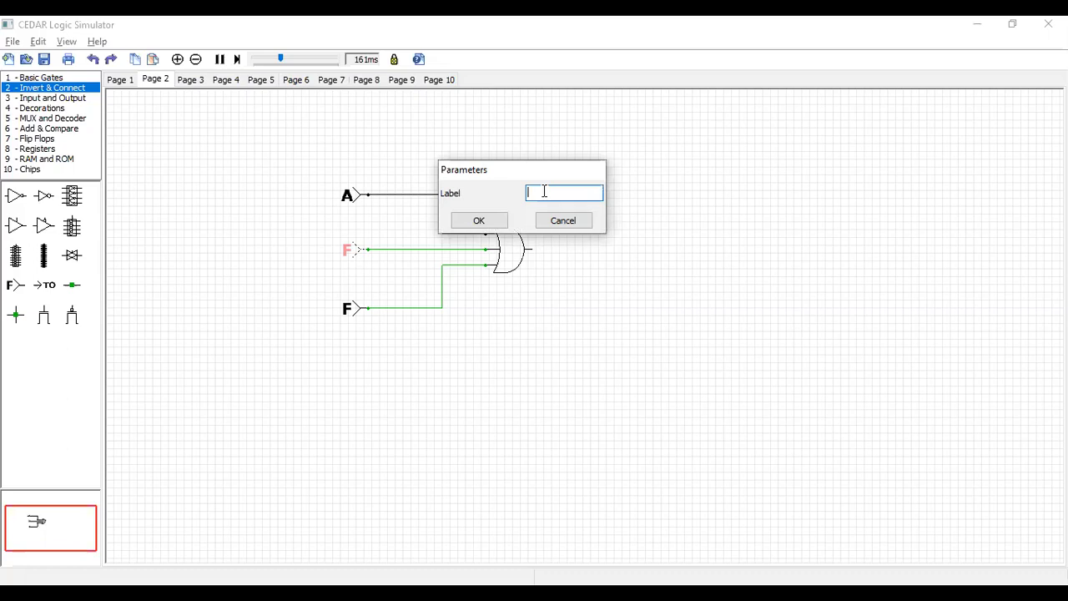
{"action": "type", "text": "BB"}
{"action": "key", "text": "BackSpace"}
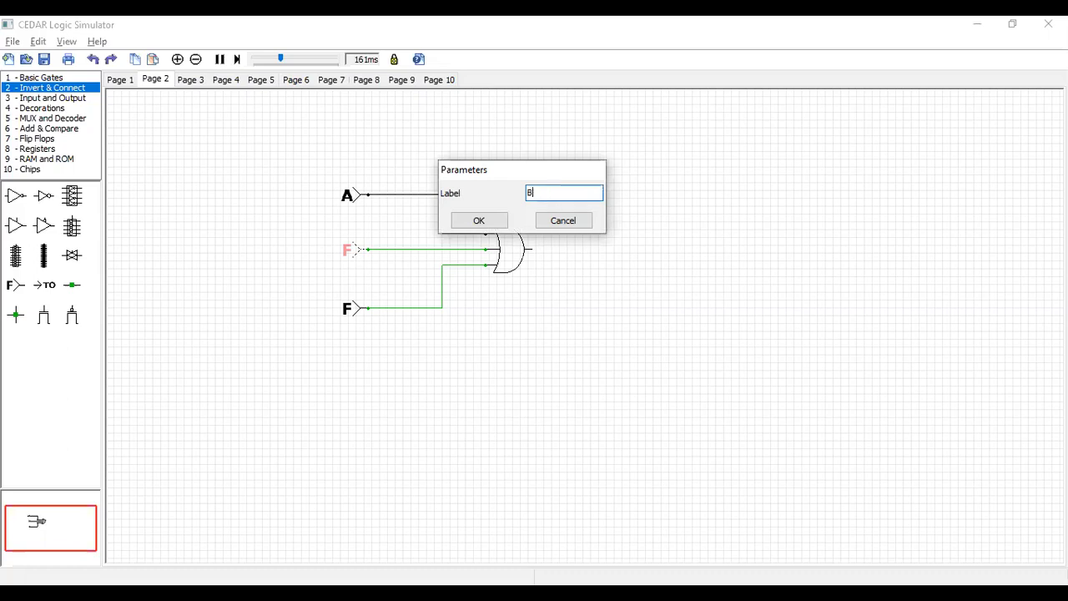
{"action": "key", "text": "Return"}
- Label the lowest F connector on Page 2 C
{"action": "double_click", "coordinate": [349, 309]}
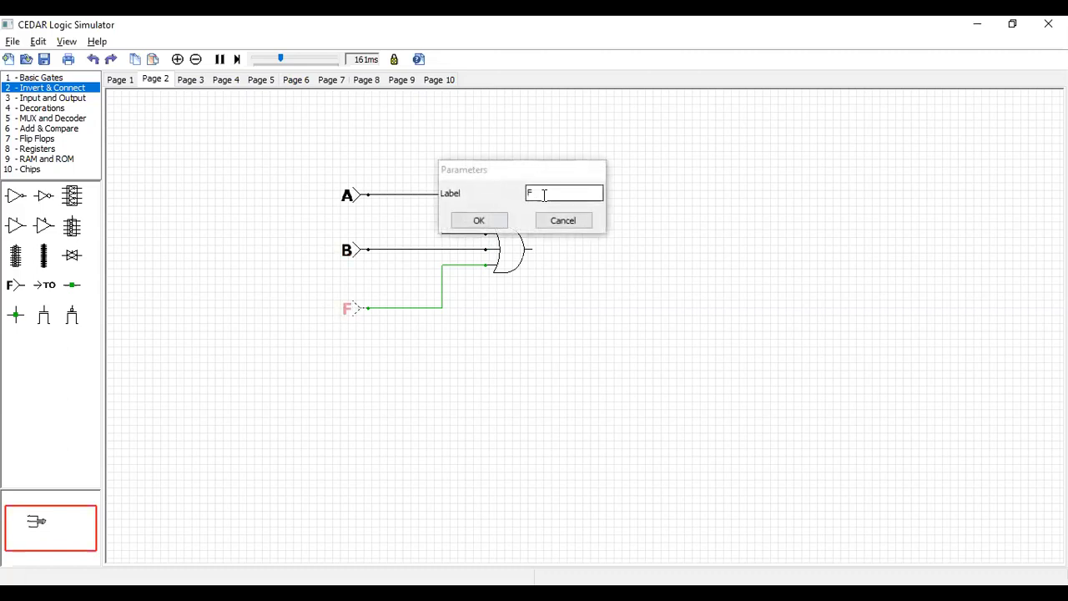
{"action": "type", "text": "C"}
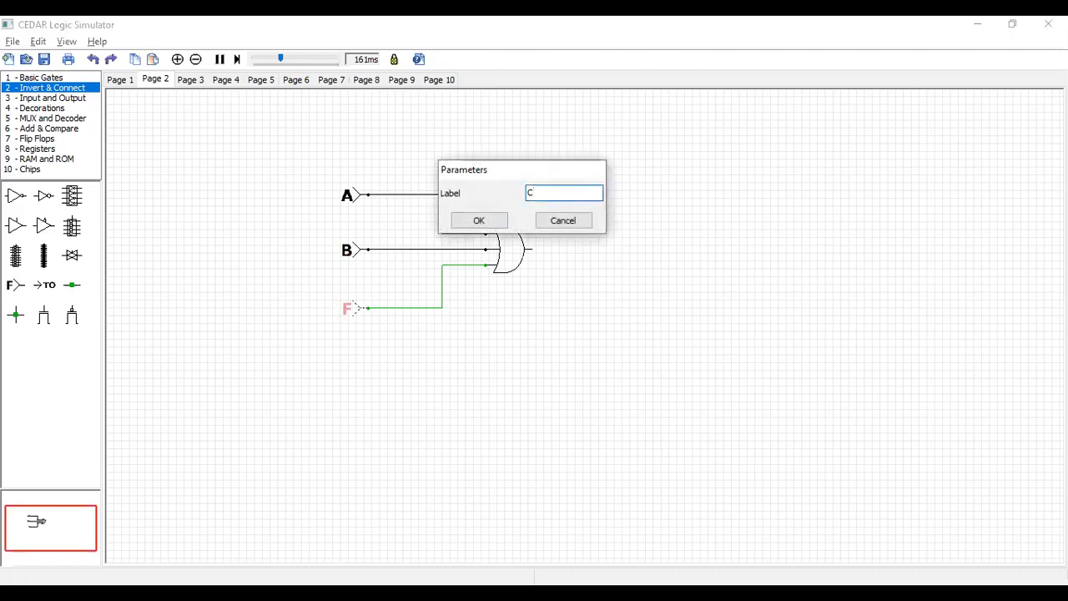
{"action": "left_click", "coordinate": [478, 222]}
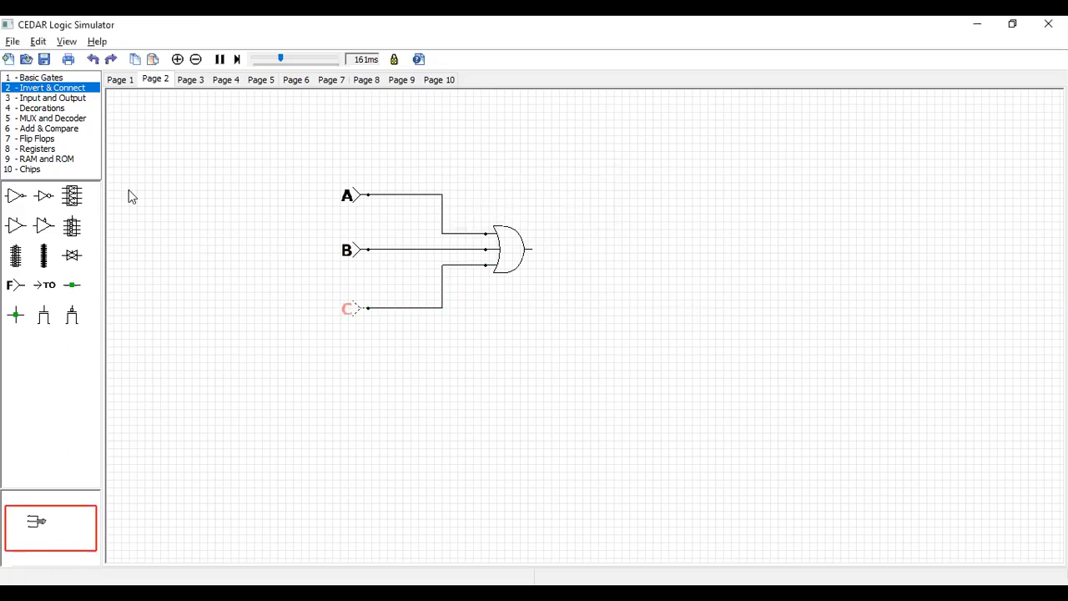
- Place an LED to the right of the OR gate and wire the gate's output to it
{"action": "left_click", "coordinate": [51, 98]}
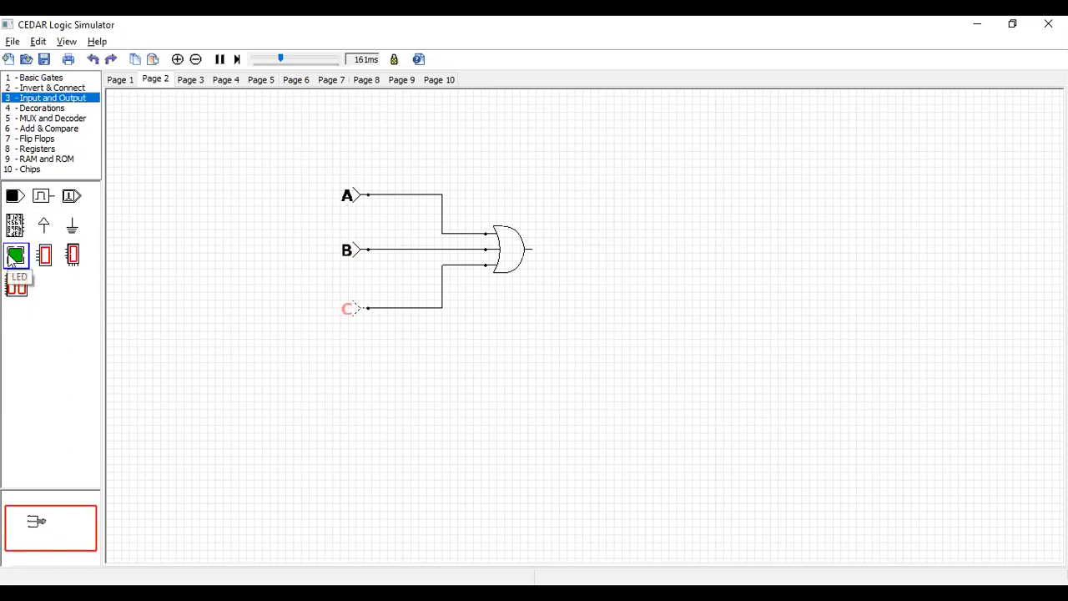
{"action": "left_click_drag", "start_coordinate": [12, 260], "coordinate": [638, 256]}
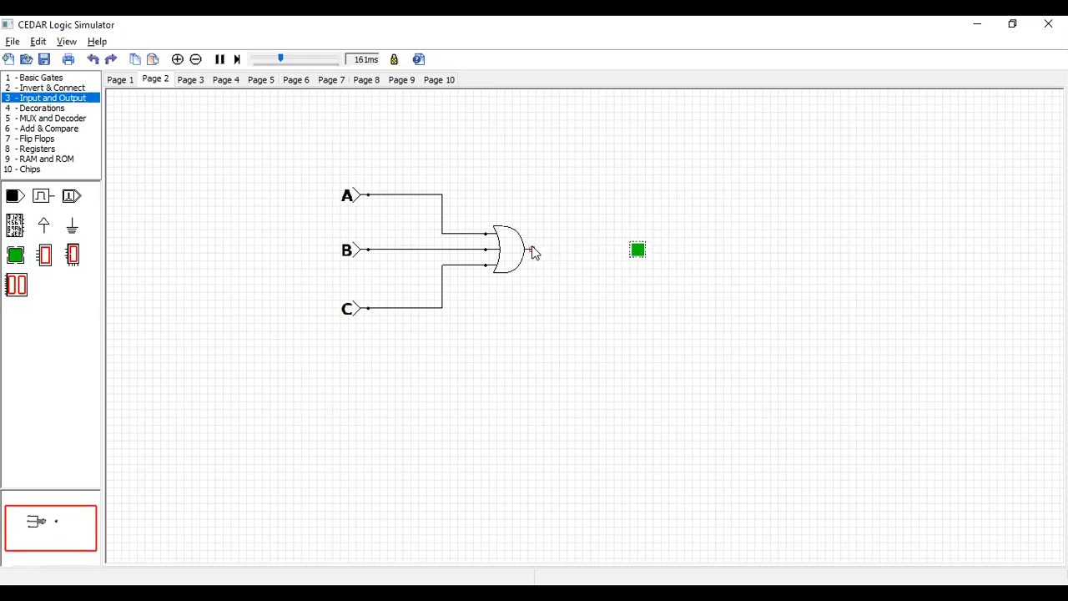
{"action": "left_click_drag", "start_coordinate": [532, 249], "coordinate": [634, 249]}
- Toggle input A on Page 1 and inspect the OR gate circuit on Page 2
{"action": "left_click", "coordinate": [120, 81]}
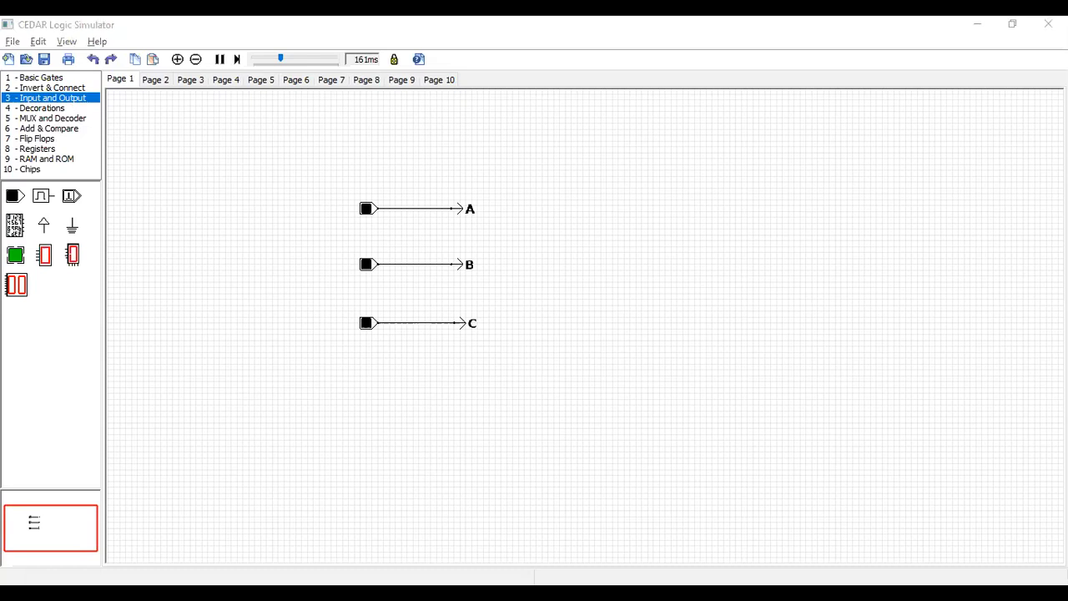
{"action": "left_click", "coordinate": [593, 62]}
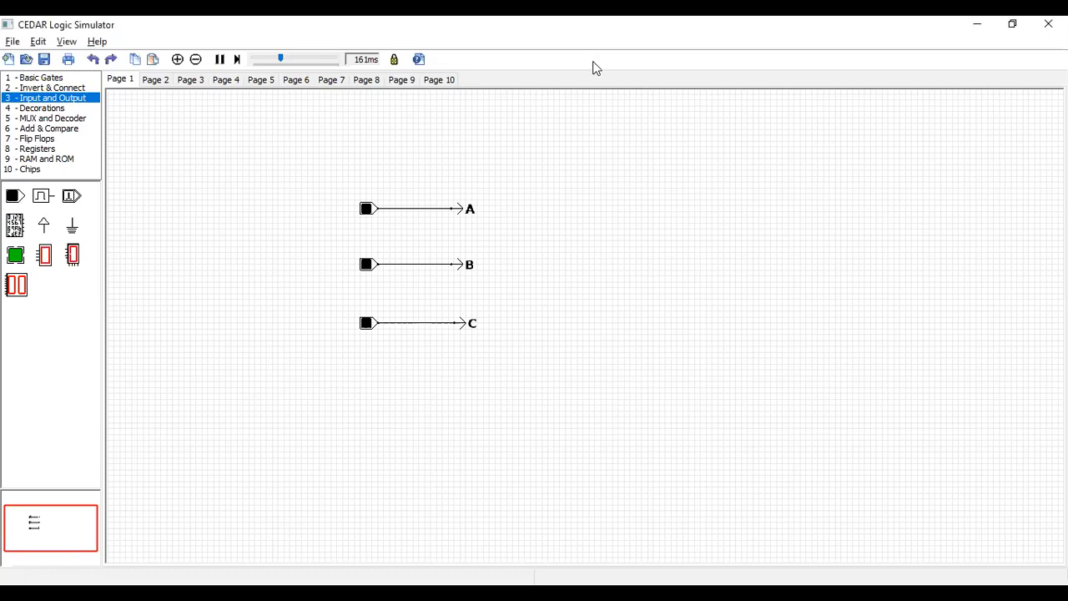
{"action": "key", "text": "alt+Tab"}
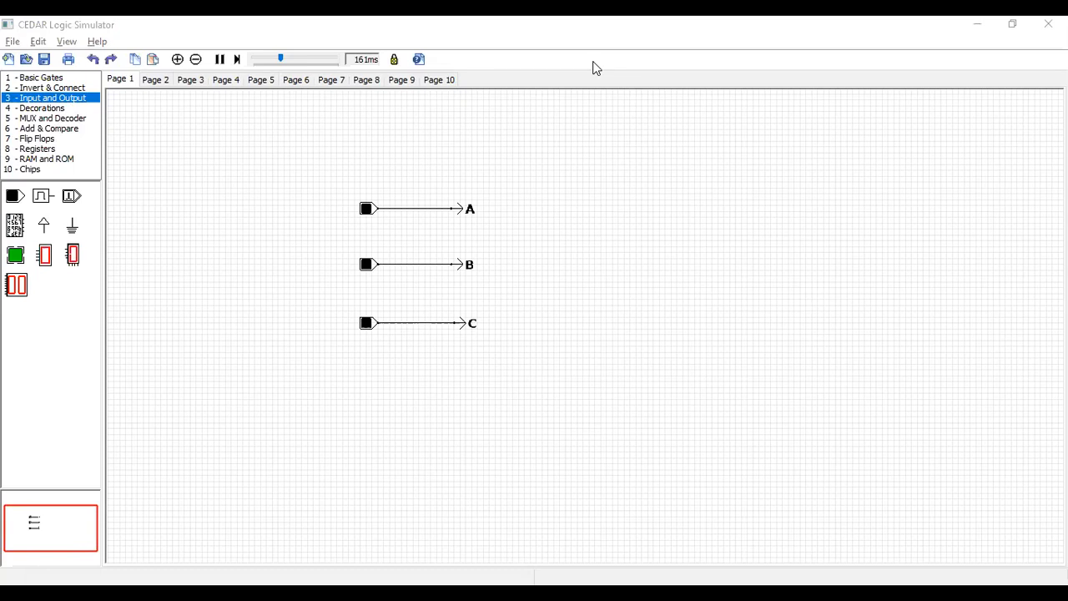
{"action": "left_click", "coordinate": [362, 208]}
{"action": "left_click", "coordinate": [157, 82]}
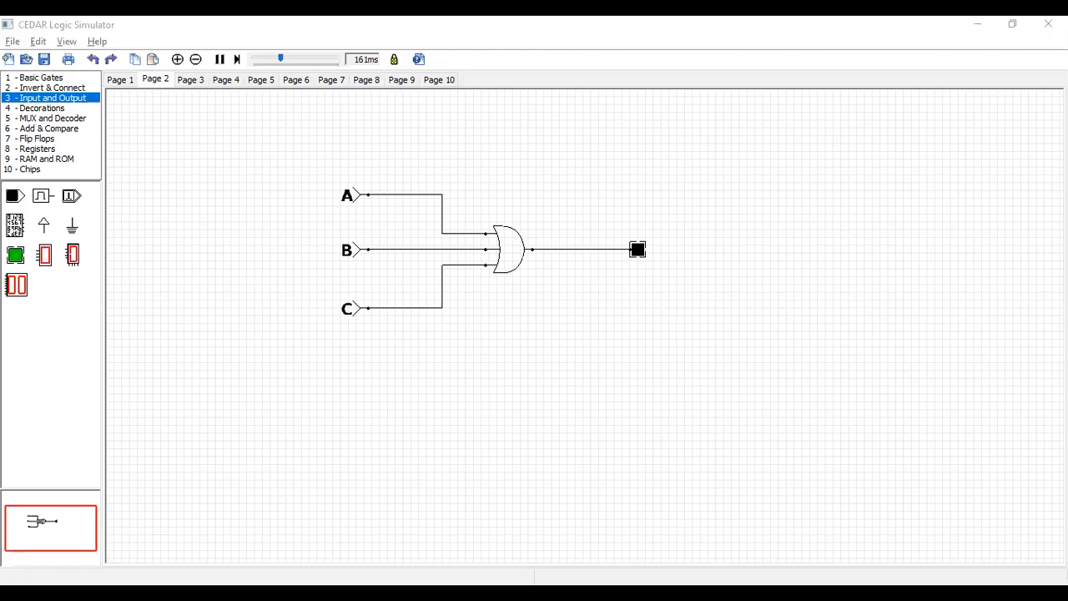
{"action": "left_click", "coordinate": [310, 319]}
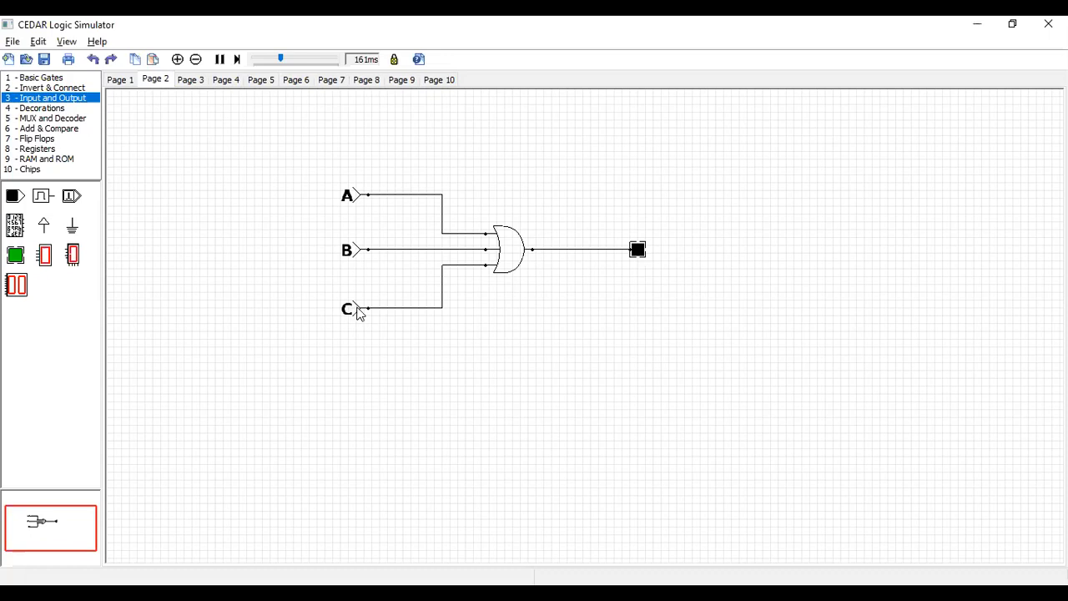
{"action": "left_click", "coordinate": [348, 310]}
- Switch on input C on Page 1 and check the LED's response on Page 2
{"action": "left_click", "coordinate": [117, 80]}
{"action": "left_click", "coordinate": [370, 325]}
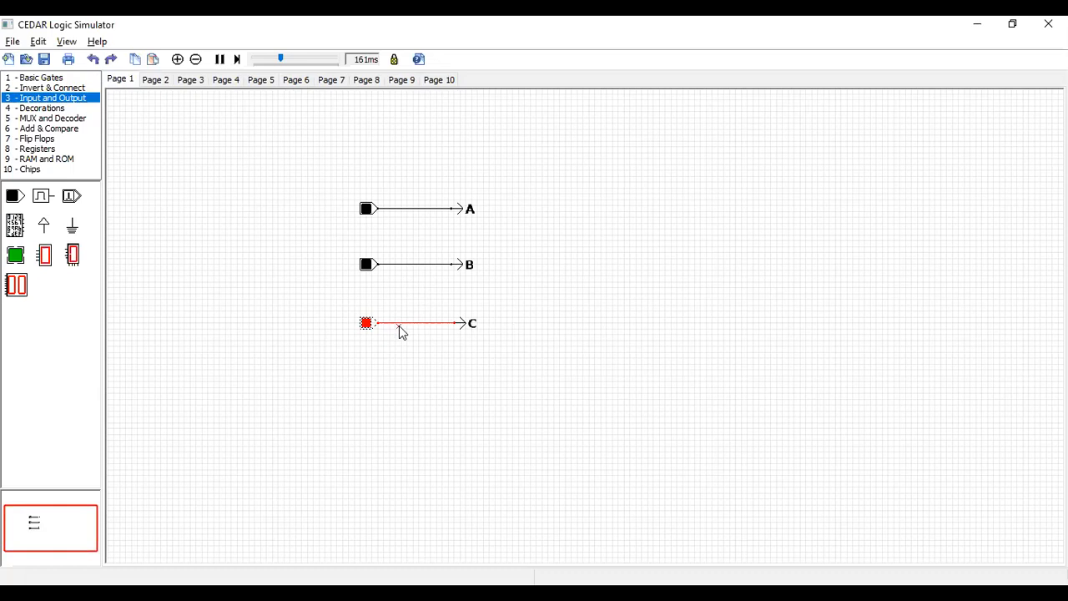
{"action": "left_click", "coordinate": [155, 81]}
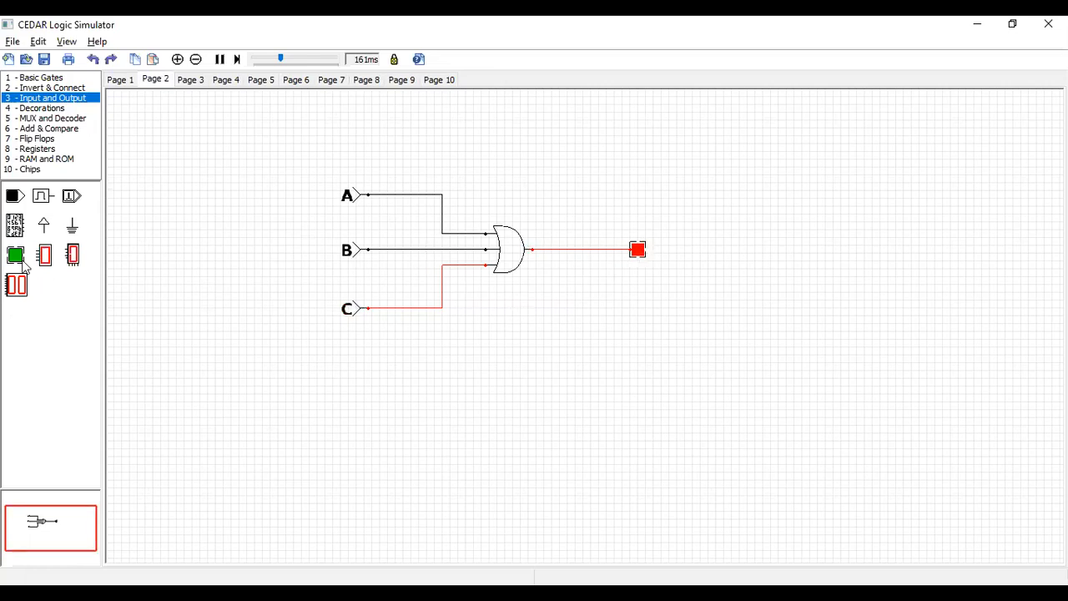
- Add a text label reading SUM to Page 2 and position it directly above the LED
{"action": "left_click", "coordinate": [40, 108]}
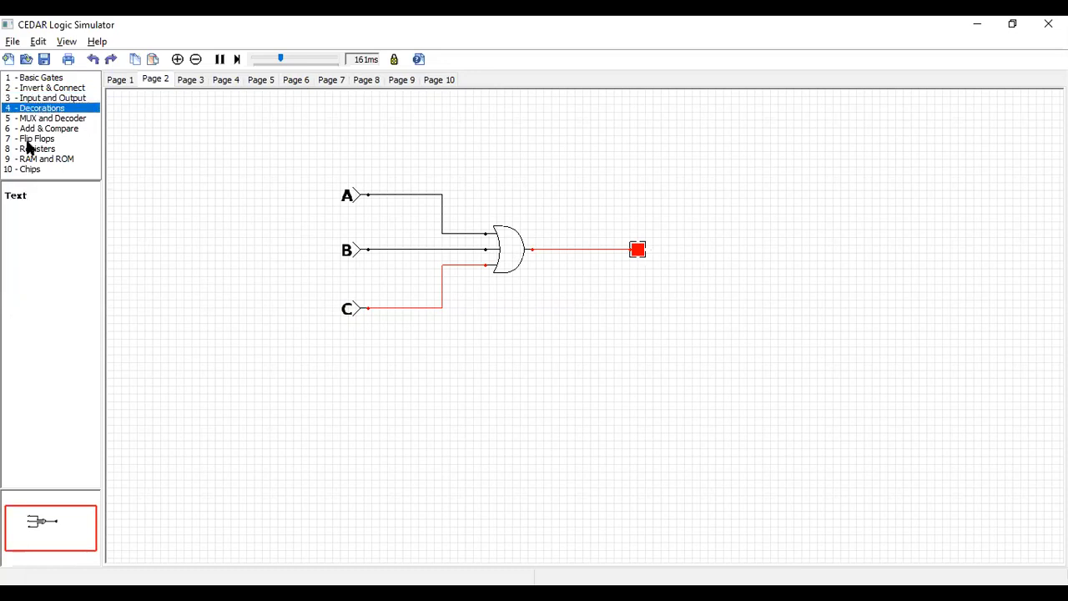
{"action": "left_click_drag", "start_coordinate": [14, 206], "coordinate": [689, 225]}
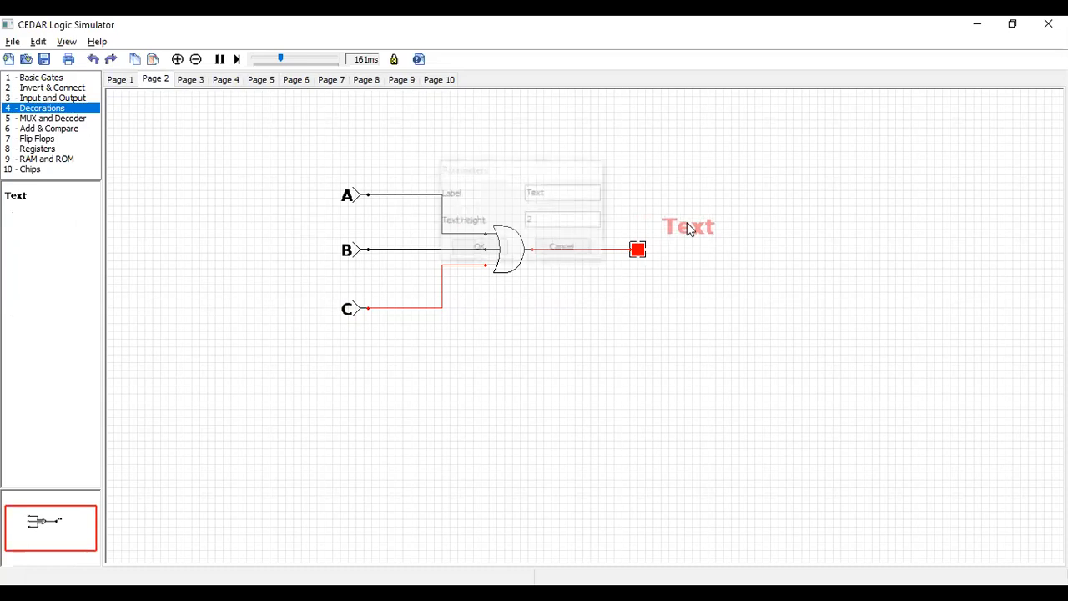
{"action": "left_click", "coordinate": [556, 192]}
{"action": "key", "text": "BackSpace"}
{"action": "key", "text": "BackSpace"}
{"action": "key", "text": "BackSpace"}
{"action": "key", "text": "BackSpace"}
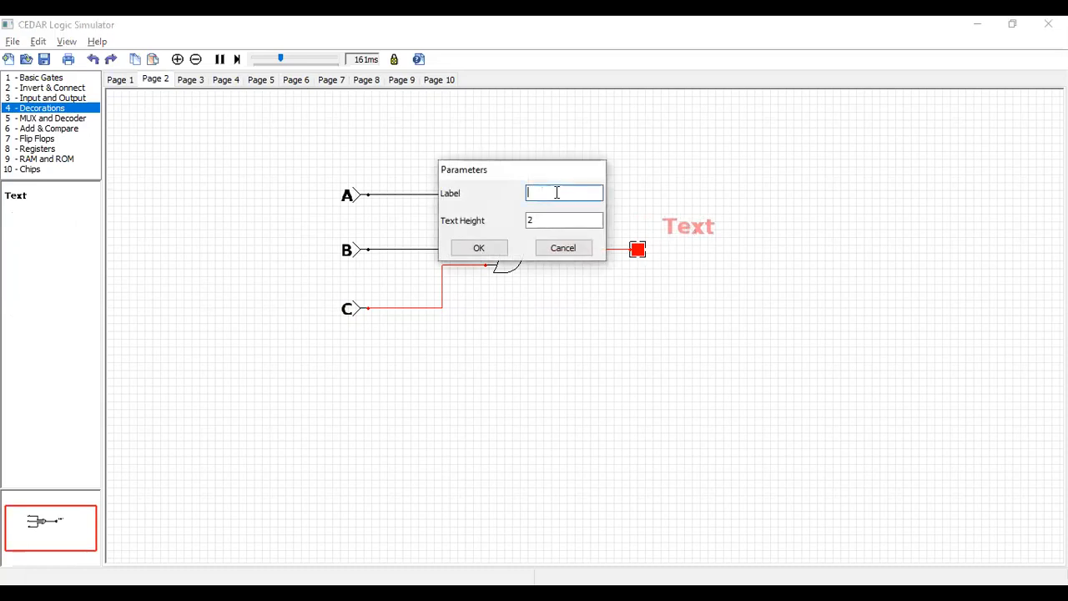
{"action": "type", "text": "S"}
{"action": "type", "text": "m"}
{"action": "key", "text": "BackSpace"}
{"action": "type", "text": "M"}
{"action": "left_click", "coordinate": [488, 250]}
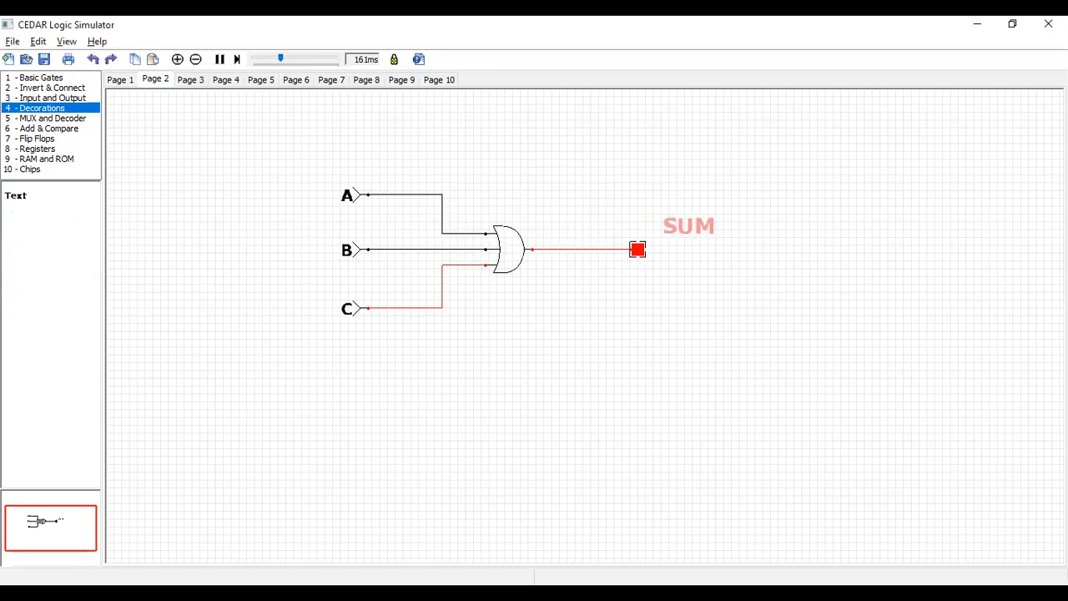
{"action": "left_click_drag", "start_coordinate": [693, 225], "coordinate": [646, 219]}
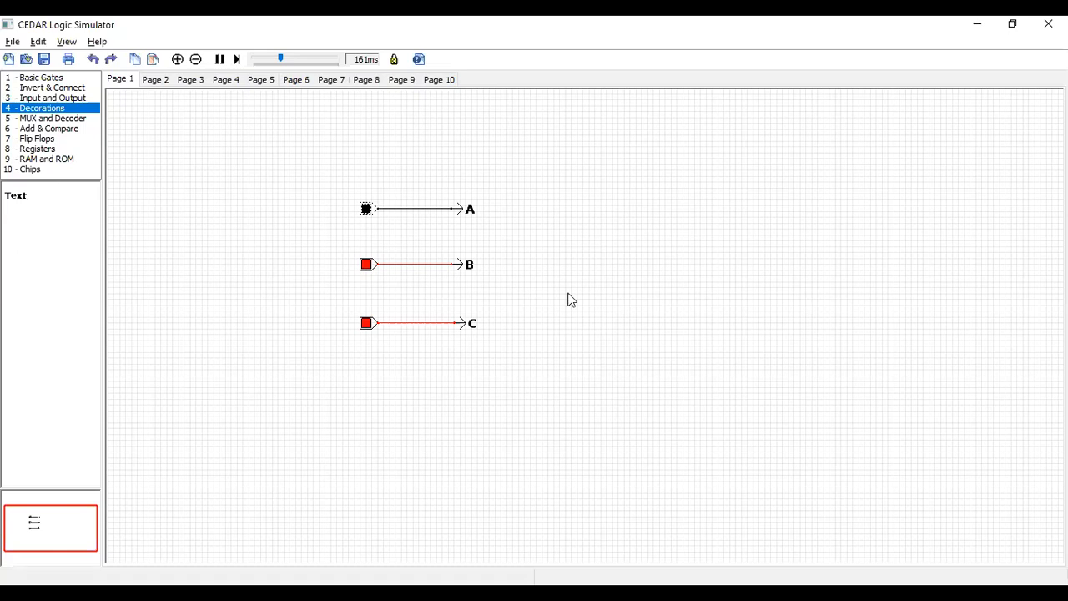
- Switch on input A on Page 1 and check the OR gate's signals and SUM LED on Page 2
{"action": "left_click", "coordinate": [154, 81]}
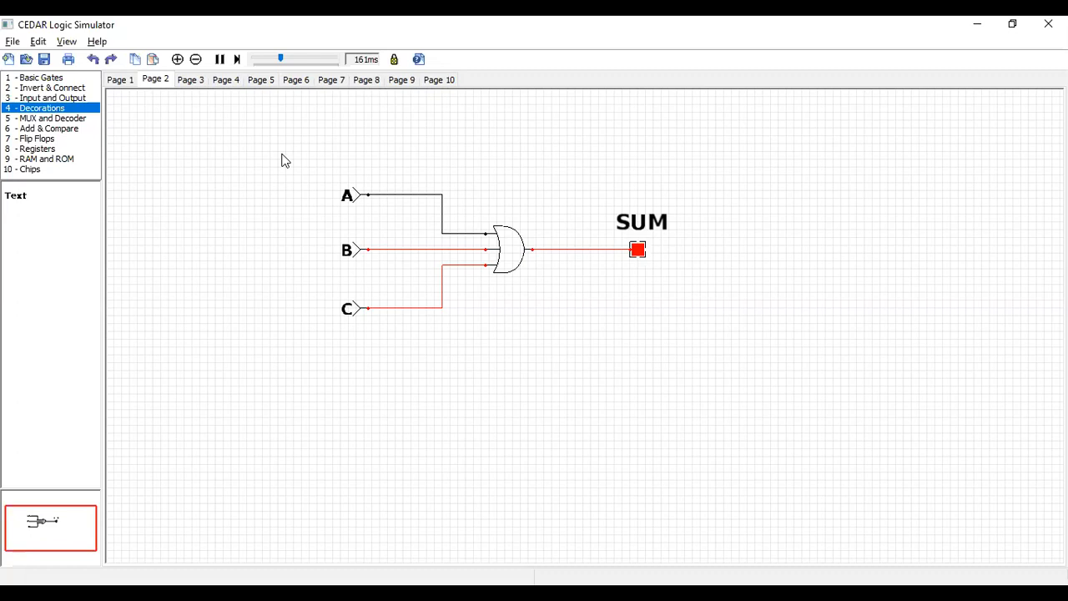
{"action": "left_click", "coordinate": [115, 80]}
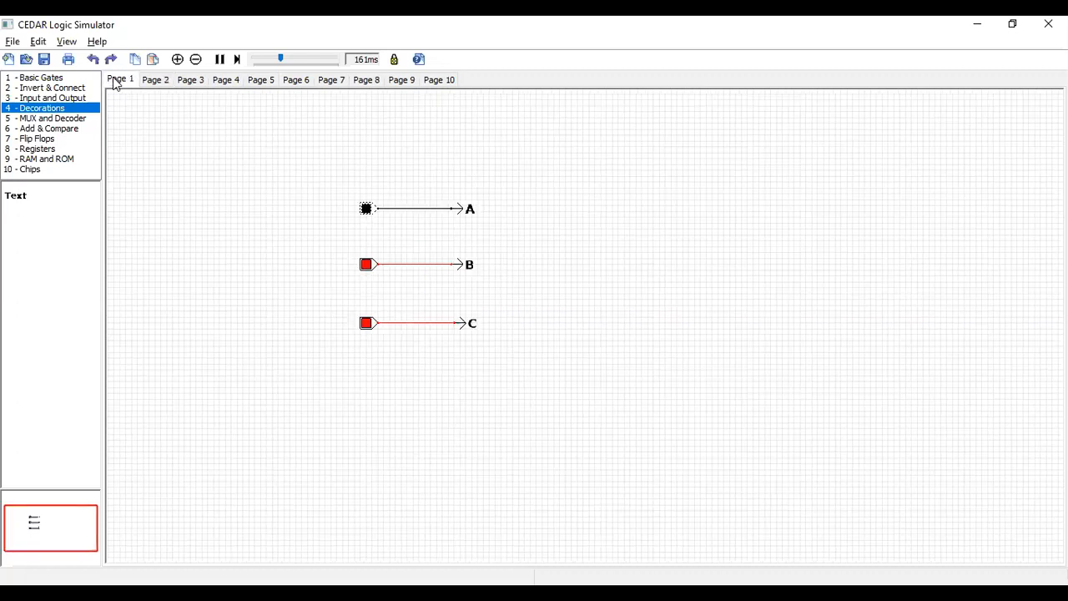
{"action": "left_click", "coordinate": [371, 212]}
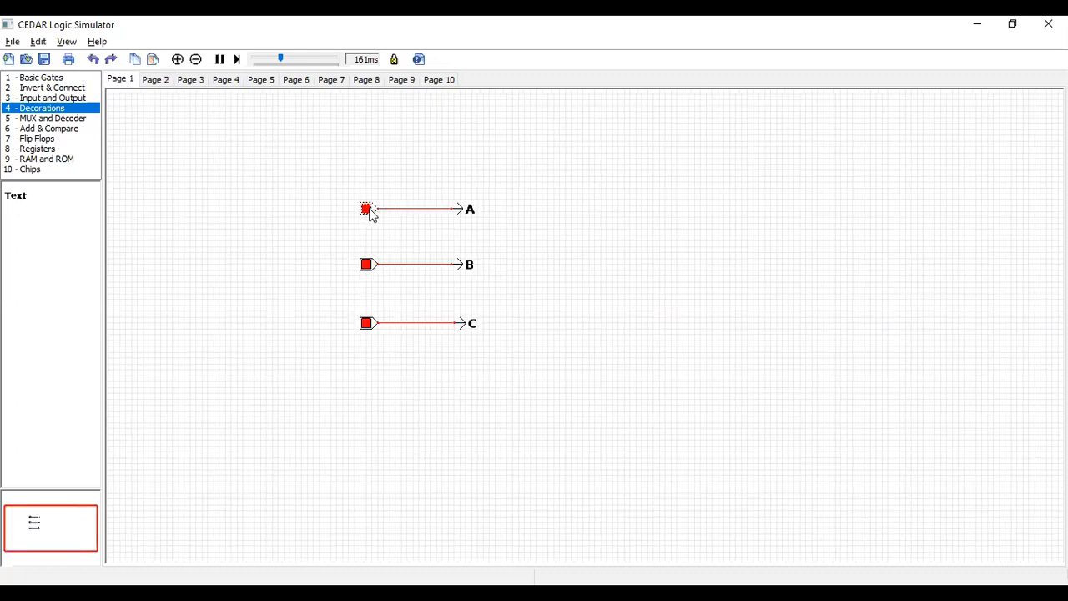
{"action": "left_click", "coordinate": [154, 80]}
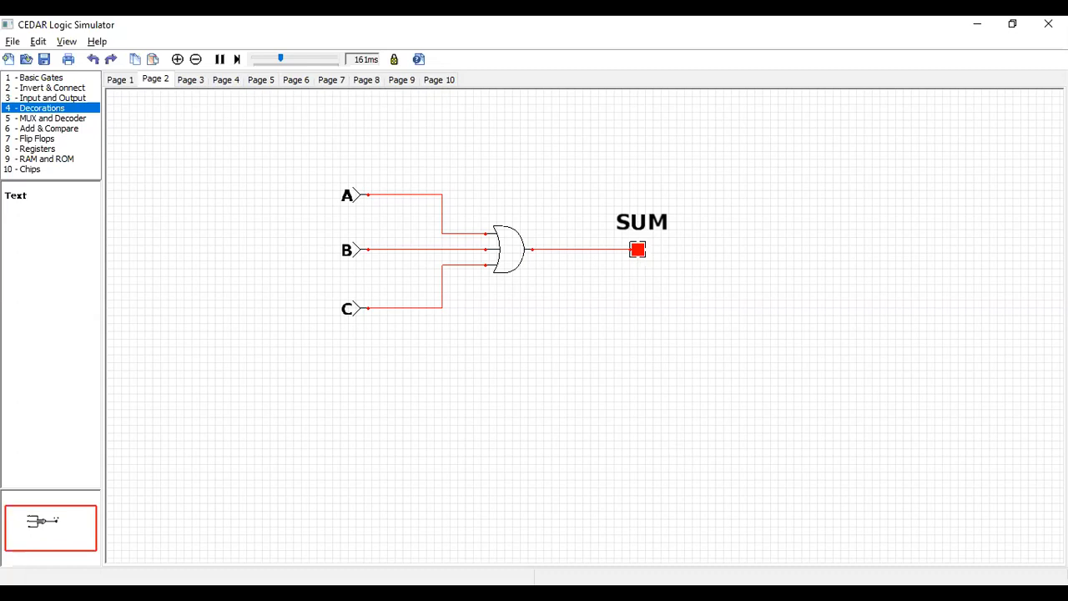
- Switch to the CEDAR Logic help window and read through the tutorial's clock half-period and O-Scope instructions
{"action": "key", "text": "alt+Tab"}
{"action": "left_click_drag", "start_coordinate": [1038, 307], "coordinate": [1040, 241]}
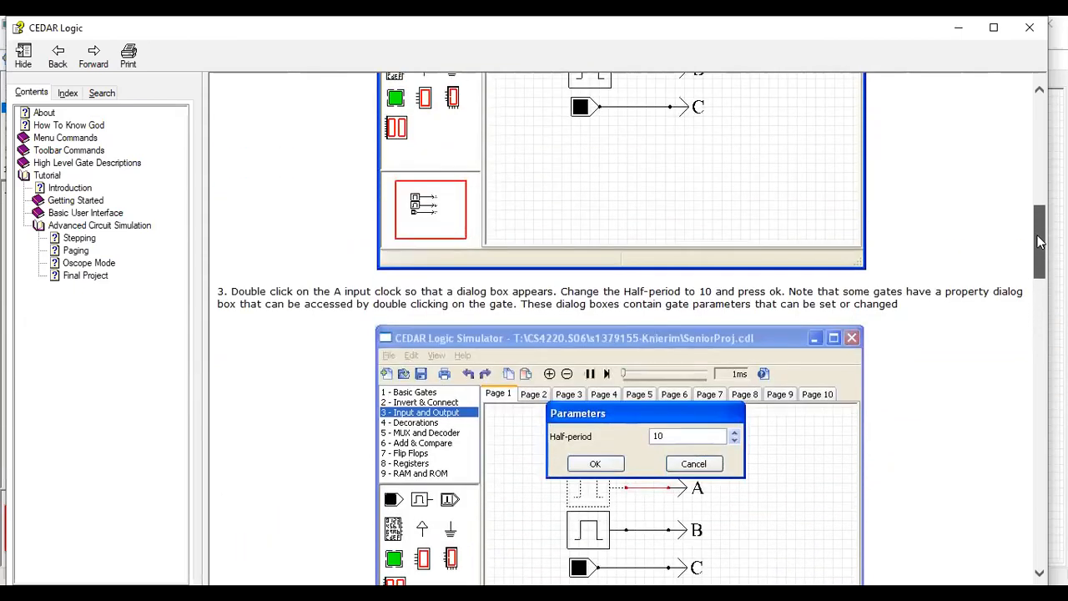
{"action": "left_click_drag", "start_coordinate": [1039, 241], "coordinate": [1031, 509]}
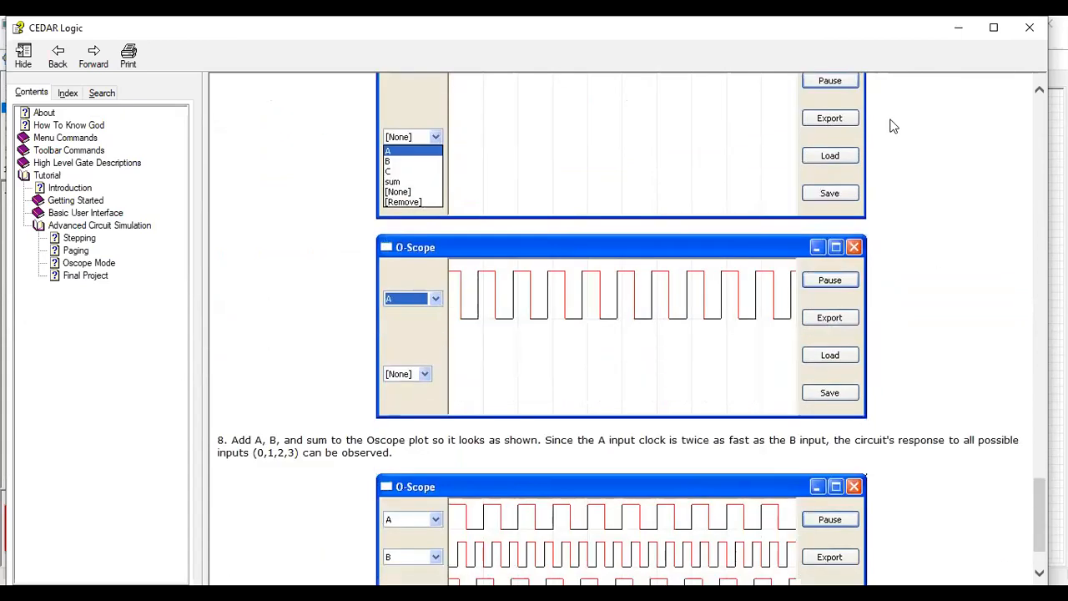
{"action": "left_click", "coordinate": [957, 30]}
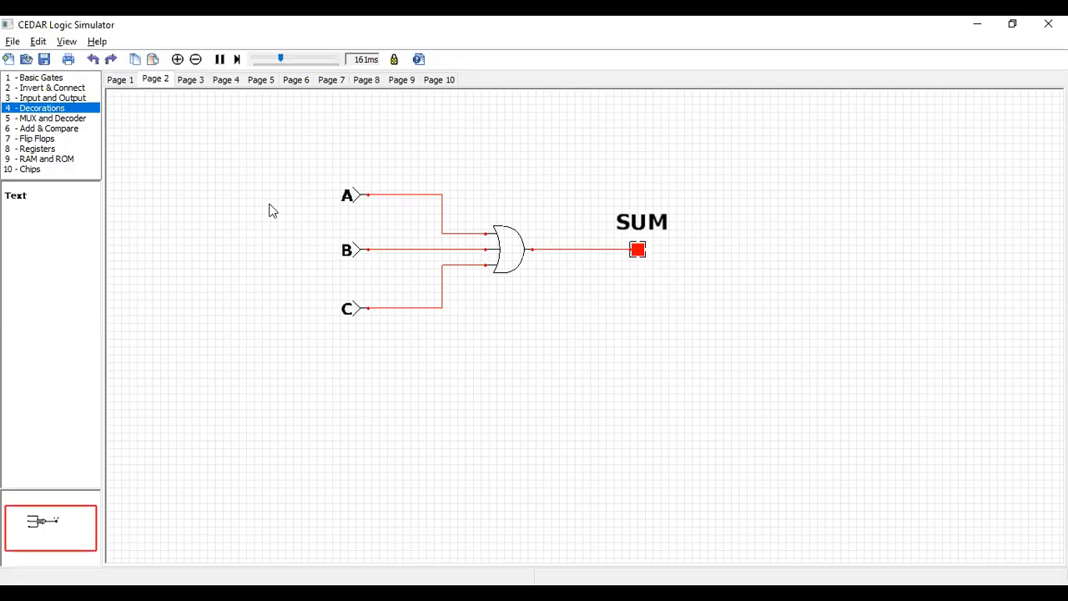
- Switch off inputs A, B and C on Page 1
{"action": "left_click", "coordinate": [121, 79]}
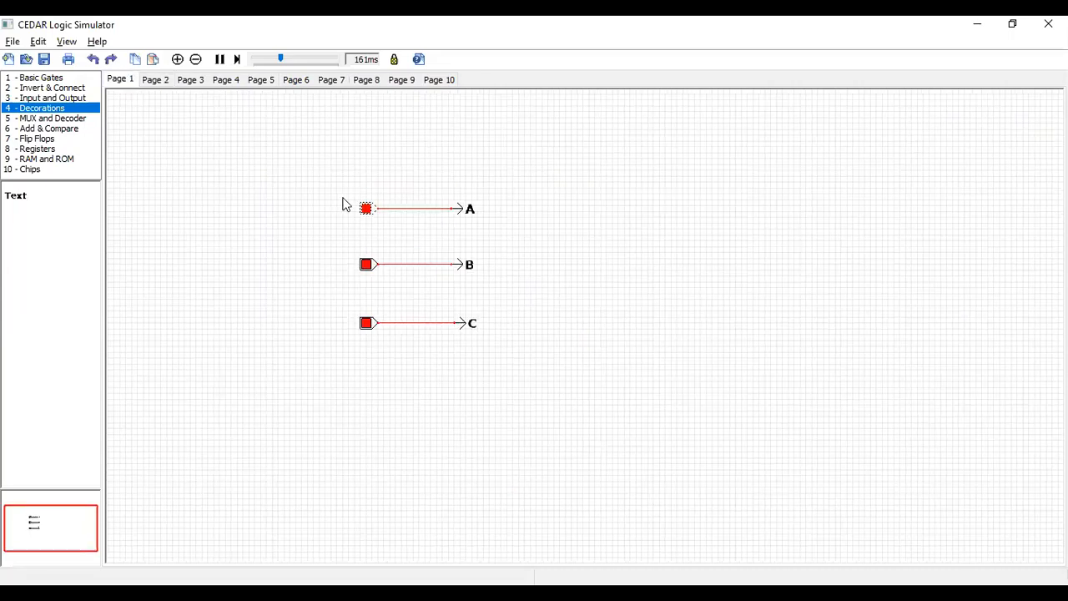
{"action": "left_click", "coordinate": [365, 209]}
{"action": "left_click", "coordinate": [367, 264]}
{"action": "left_click", "coordinate": [368, 326]}
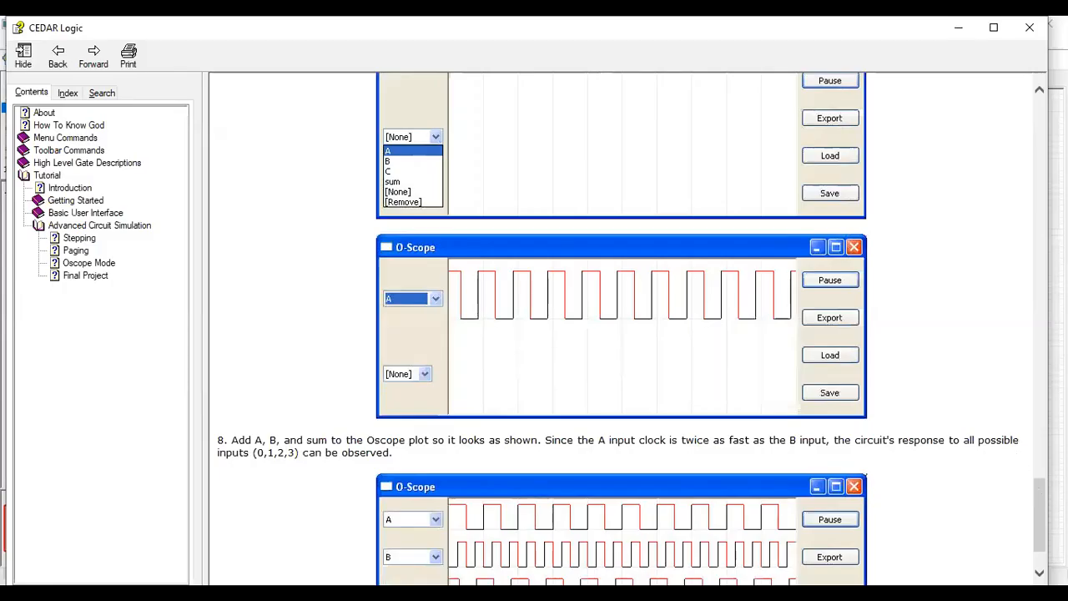
- Review the help tutorial's instruction for setting the input clock's half-period
{"action": "scroll", "coordinate": [1037, 488], "scroll_direction": "up", "scroll_amount": 10}
{"action": "scroll", "coordinate": [631, 330], "scroll_direction": "up", "scroll_amount": 10}
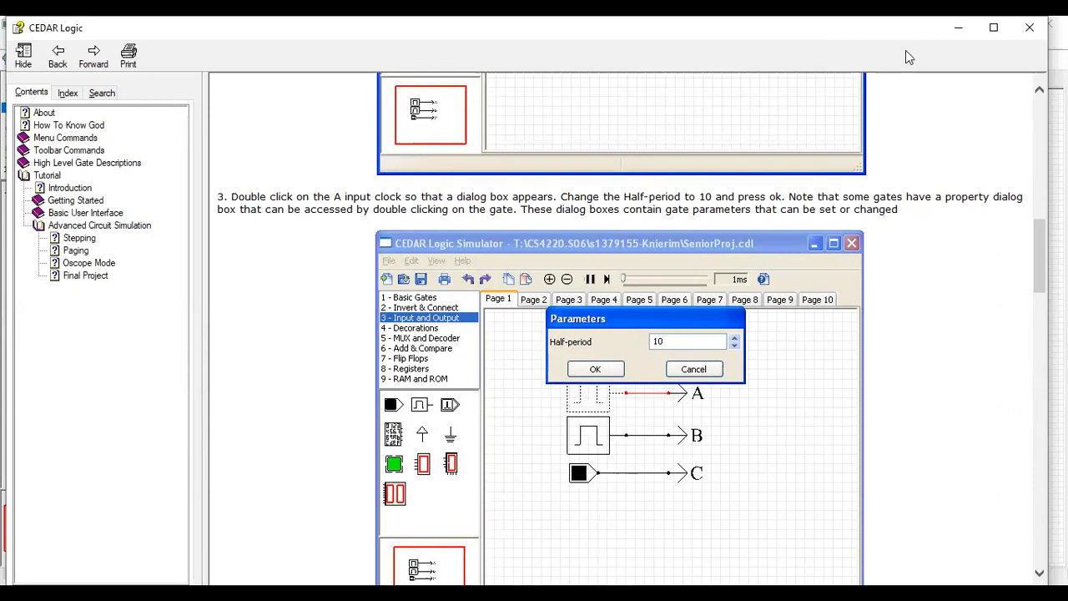
{"action": "left_click", "coordinate": [954, 29]}
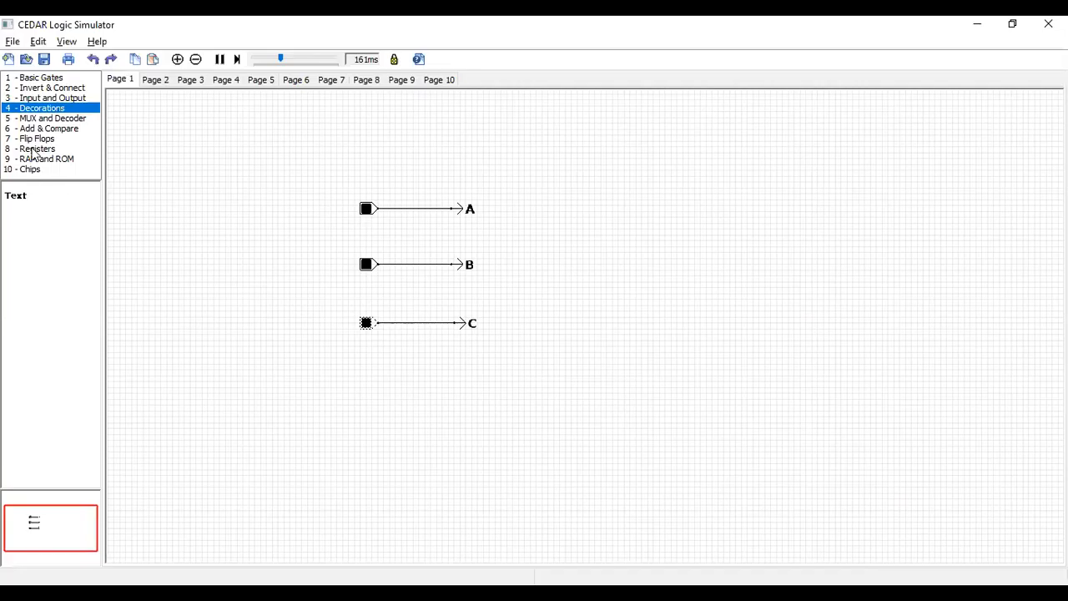
{"action": "left_click", "coordinate": [53, 118]}
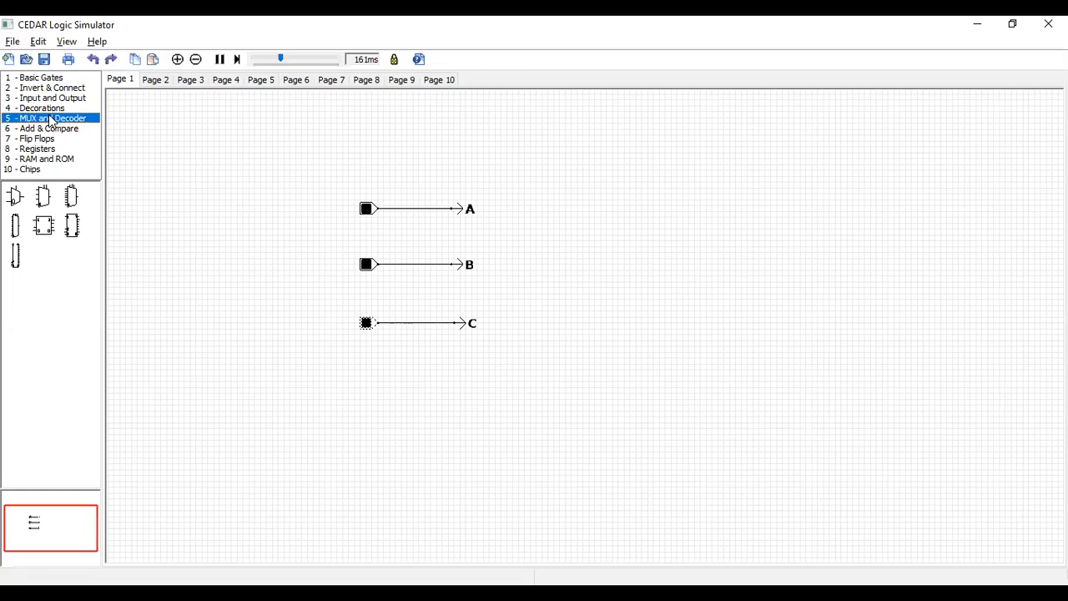
{"action": "left_click", "coordinate": [42, 129]}
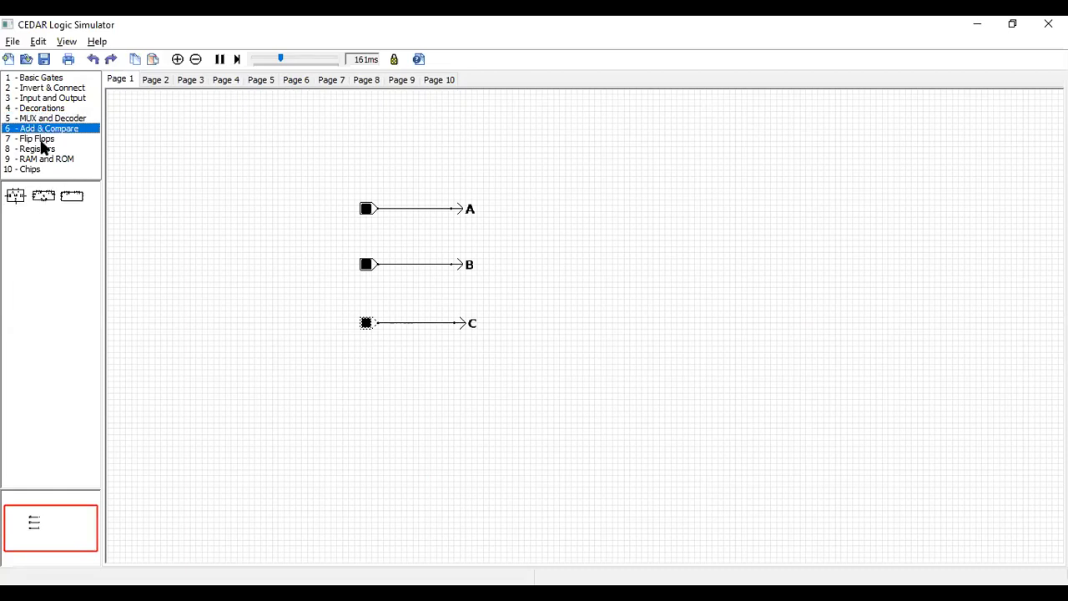
{"action": "left_click", "coordinate": [40, 139]}
{"action": "left_click", "coordinate": [40, 150]}
{"action": "left_click", "coordinate": [39, 159]}
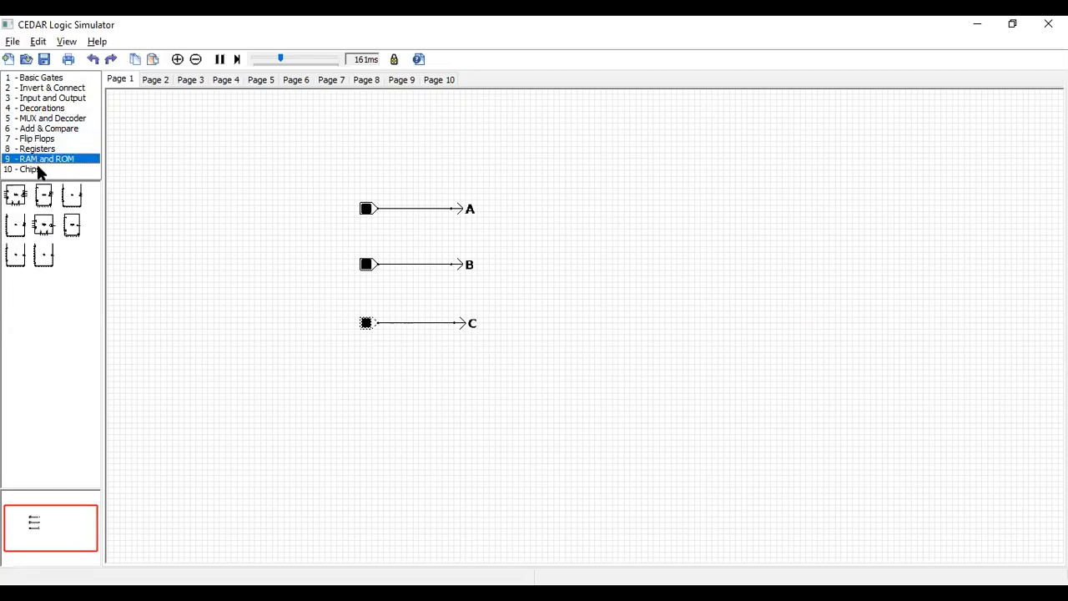
{"action": "left_click", "coordinate": [39, 170]}
{"action": "left_click", "coordinate": [52, 89]}
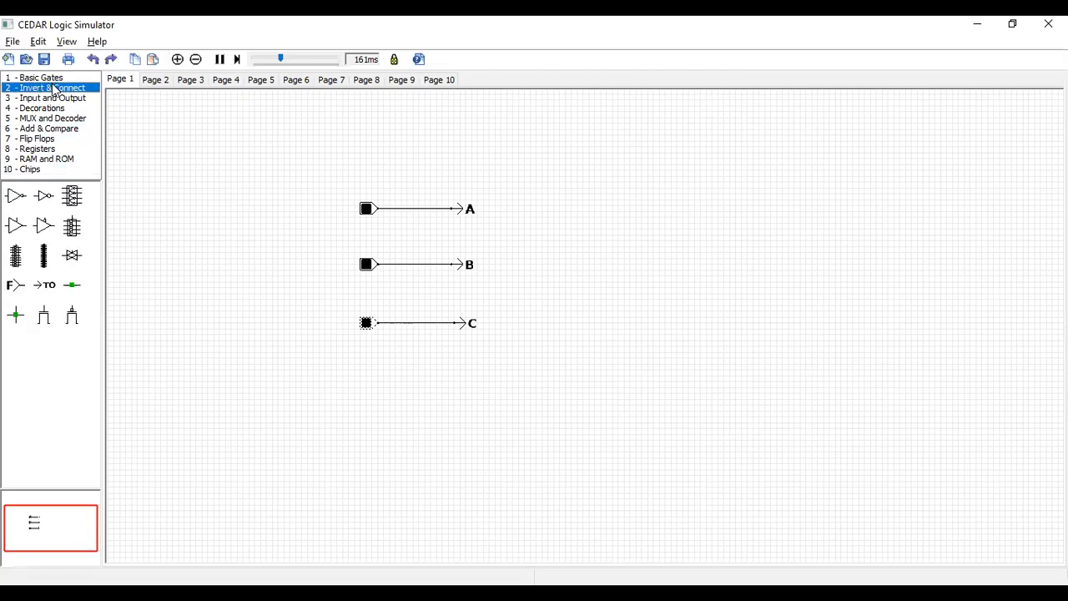
- Delete the toggle switches feeding labels A and B on Page 1
{"action": "left_click", "coordinate": [54, 99]}
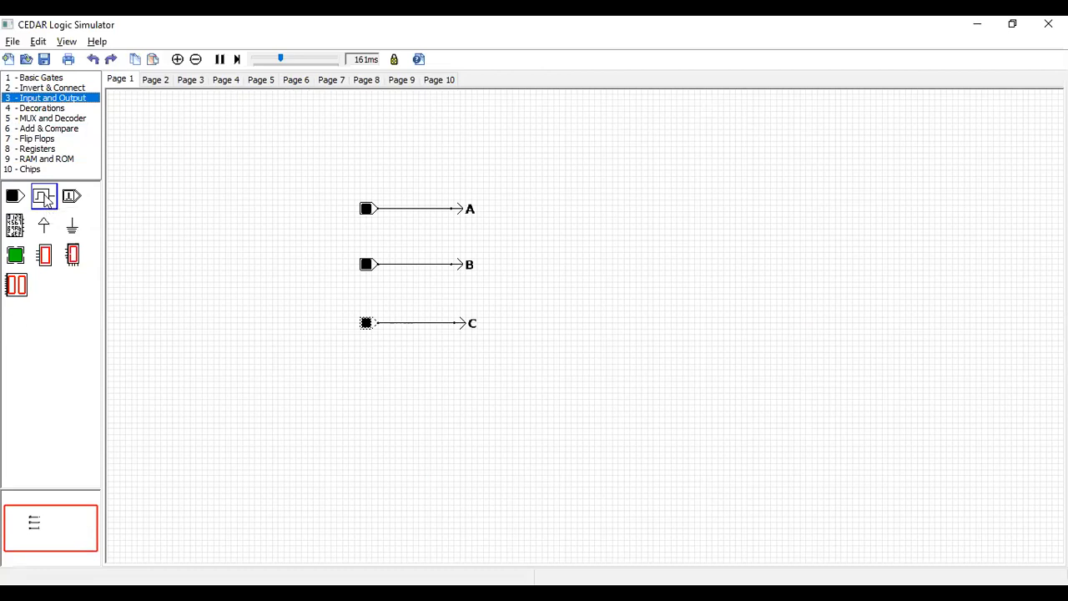
{"action": "left_click", "coordinate": [365, 211]}
{"action": "key", "text": "Delete"}
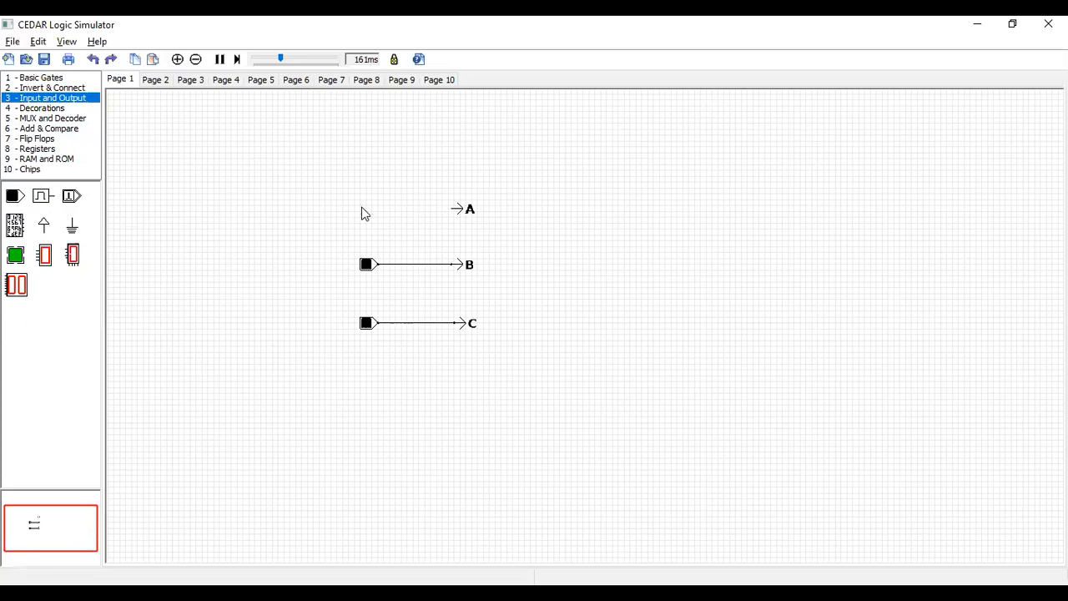
{"action": "left_click", "coordinate": [367, 265]}
{"action": "key", "text": "Delete"}
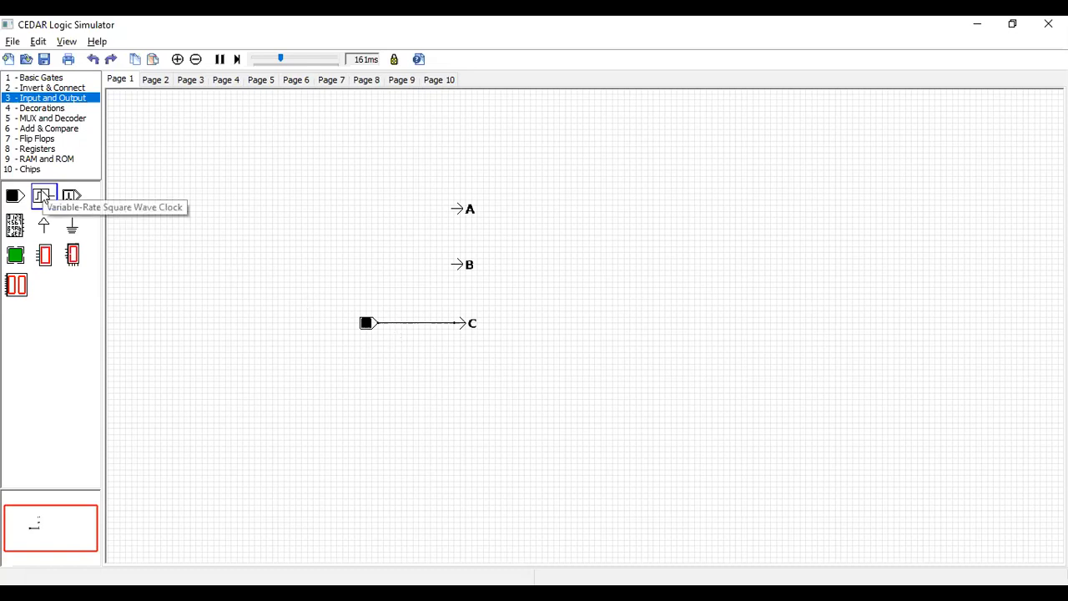
- Place two variable-rate square wave clocks on Page 1 and wire them to labels A and B
{"action": "left_click_drag", "start_coordinate": [42, 198], "coordinate": [368, 214]}
{"action": "left_click_drag", "start_coordinate": [43, 198], "coordinate": [368, 273]}
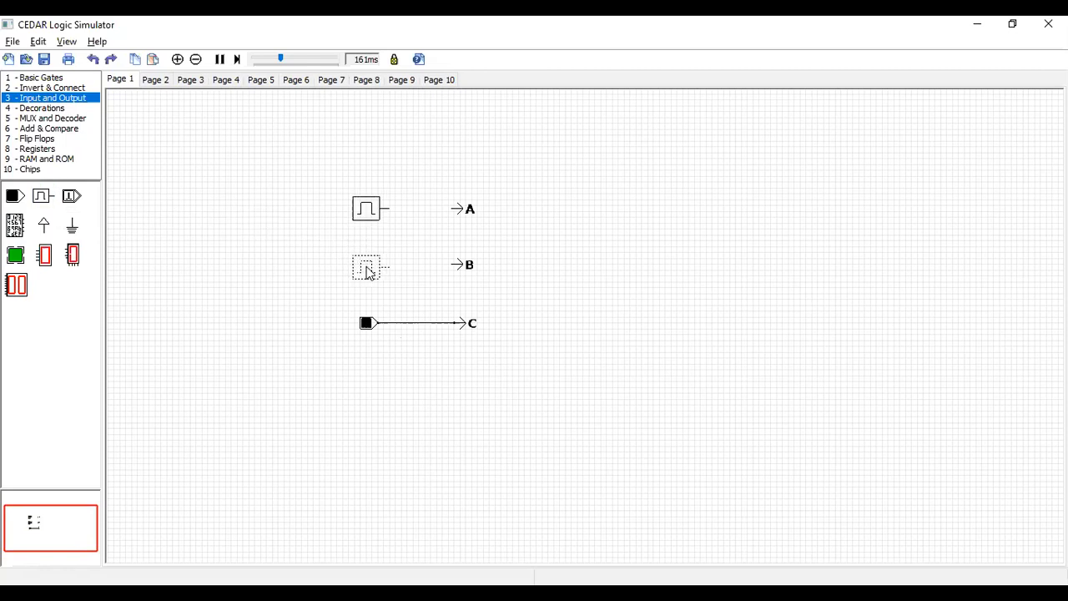
{"action": "left_click", "coordinate": [539, 79]}
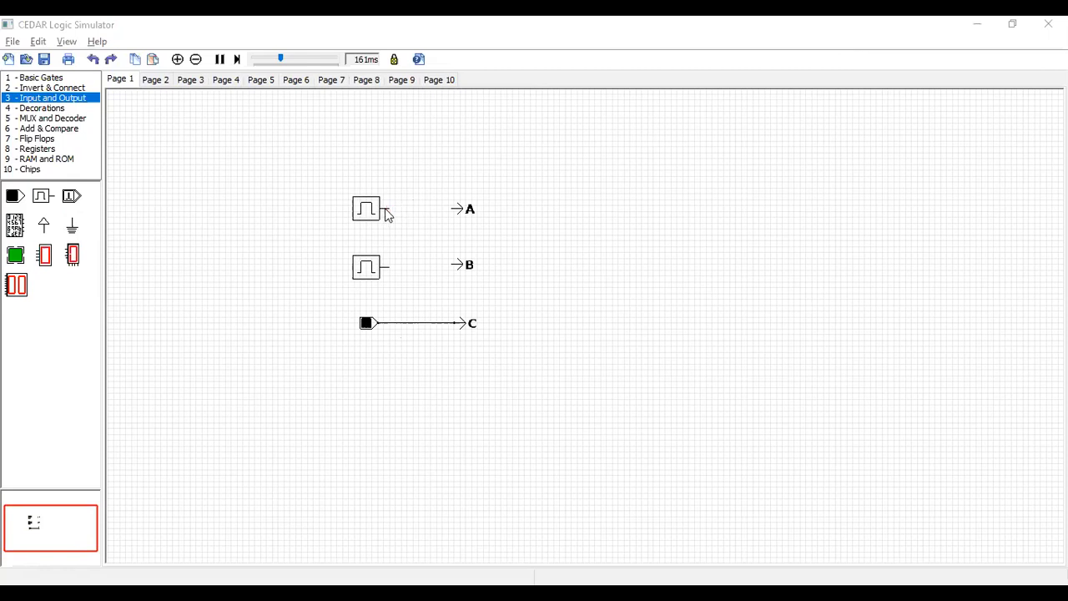
{"action": "left_click_drag", "start_coordinate": [388, 211], "coordinate": [454, 210]}
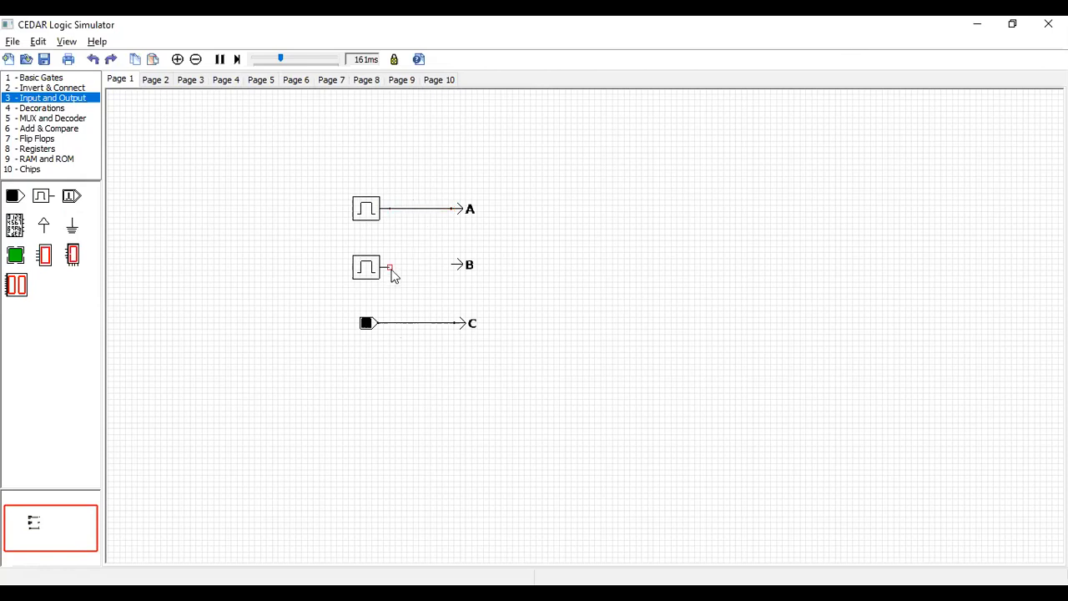
{"action": "mouse_move", "coordinate": [391, 268]}
{"action": "left_mouse_down"}
{"action": "mouse_move", "coordinate": [460, 267]}
{"action": "mouse_move", "coordinate": [392, 271]}
{"action": "left_mouse_up"}
{"action": "left_click", "coordinate": [368, 271]}
- Open the half-period parameter of the clock feeding A
{"action": "double_click", "coordinate": [364, 212]}
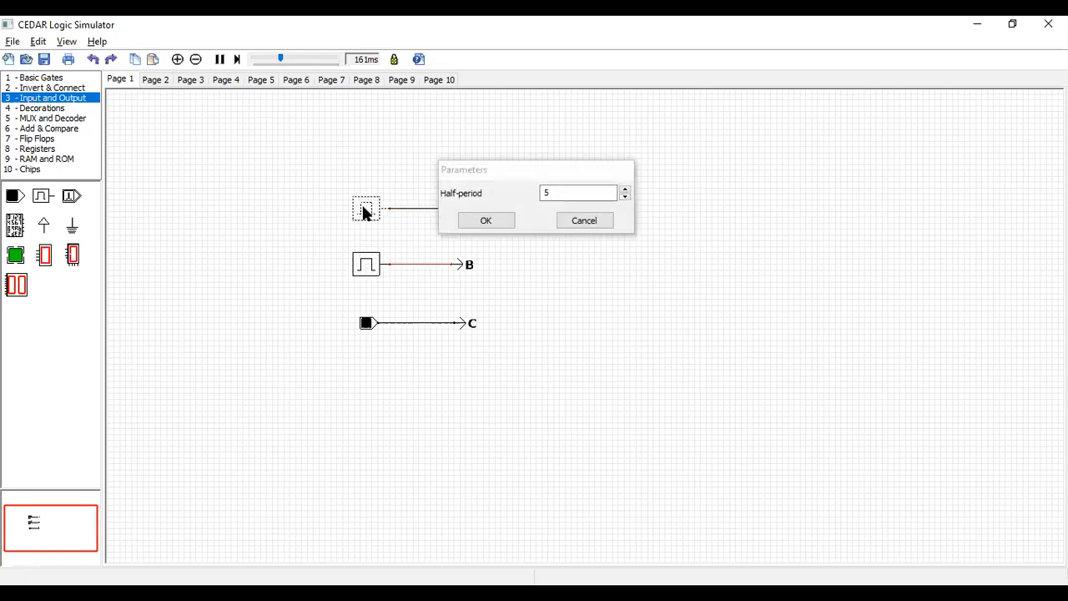
{"action": "left_click", "coordinate": [563, 194]}
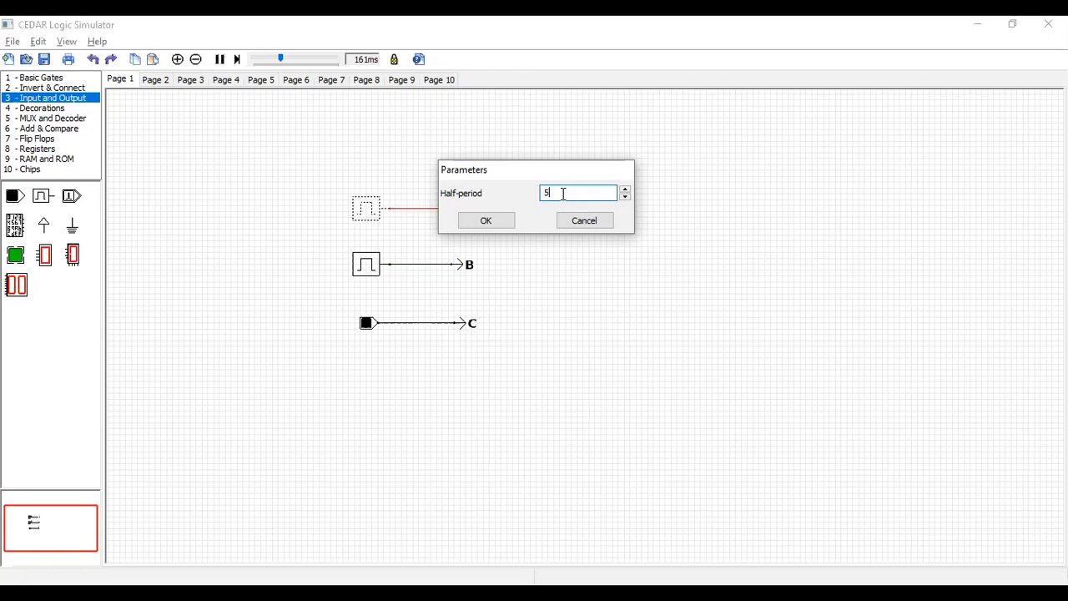
{"action": "left_click", "coordinate": [483, 72]}
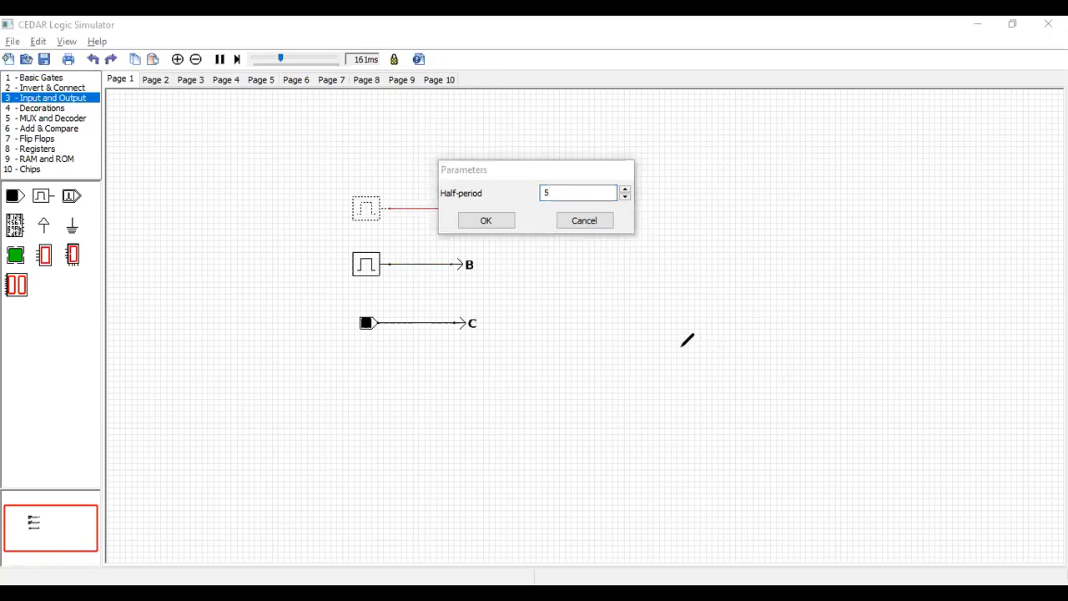
{"action": "left_click_drag", "start_coordinate": [676, 360], "coordinate": [676, 346]}
{"action": "mouse_move", "coordinate": [676, 396]}
{"action": "left_mouse_down"}
{"action": "mouse_move", "coordinate": [684, 400]}
{"action": "mouse_move", "coordinate": [668, 416]}
{"action": "mouse_move", "coordinate": [675, 402]}
{"action": "left_mouse_up"}
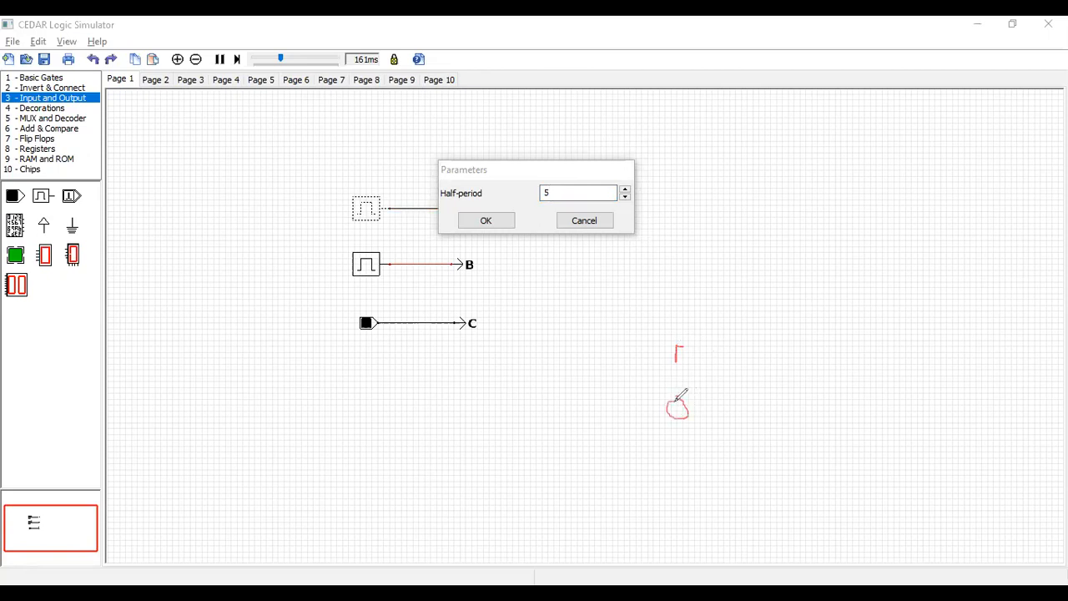
{"action": "left_click_drag", "start_coordinate": [695, 316], "coordinate": [700, 463]}
{"action": "left_click_drag", "start_coordinate": [636, 435], "coordinate": [977, 416]}
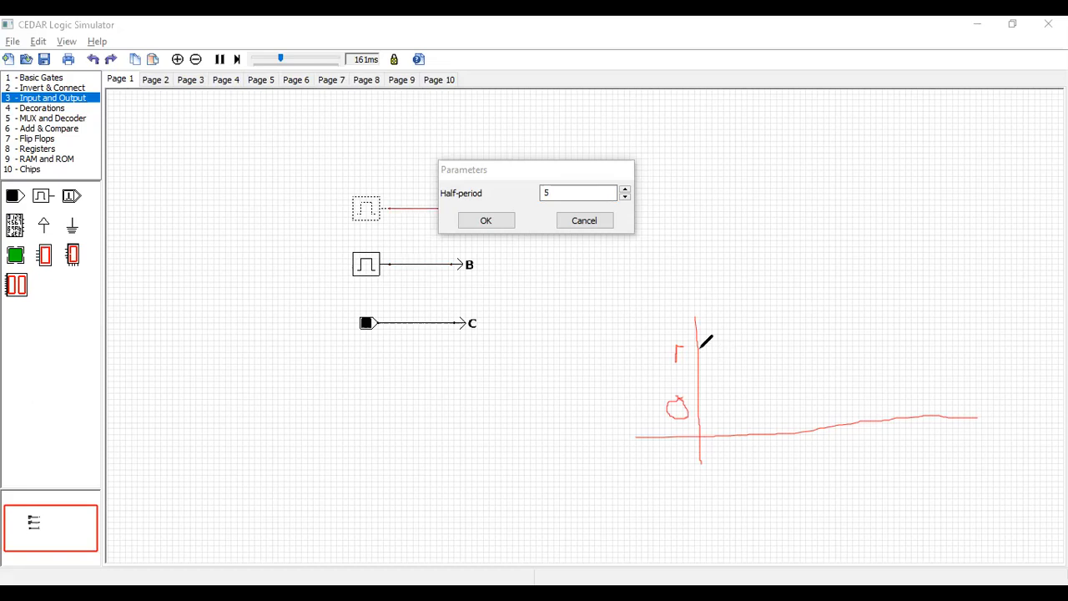
{"action": "left_click_drag", "start_coordinate": [724, 282], "coordinate": [722, 312]}
{"action": "mouse_move", "coordinate": [790, 291]}
{"action": "left_mouse_down"}
{"action": "mouse_move", "coordinate": [781, 297]}
{"action": "mouse_move", "coordinate": [796, 288]}
{"action": "mouse_move", "coordinate": [843, 305]}
{"action": "left_mouse_up"}
{"action": "left_click_drag", "start_coordinate": [912, 291], "coordinate": [912, 307]}
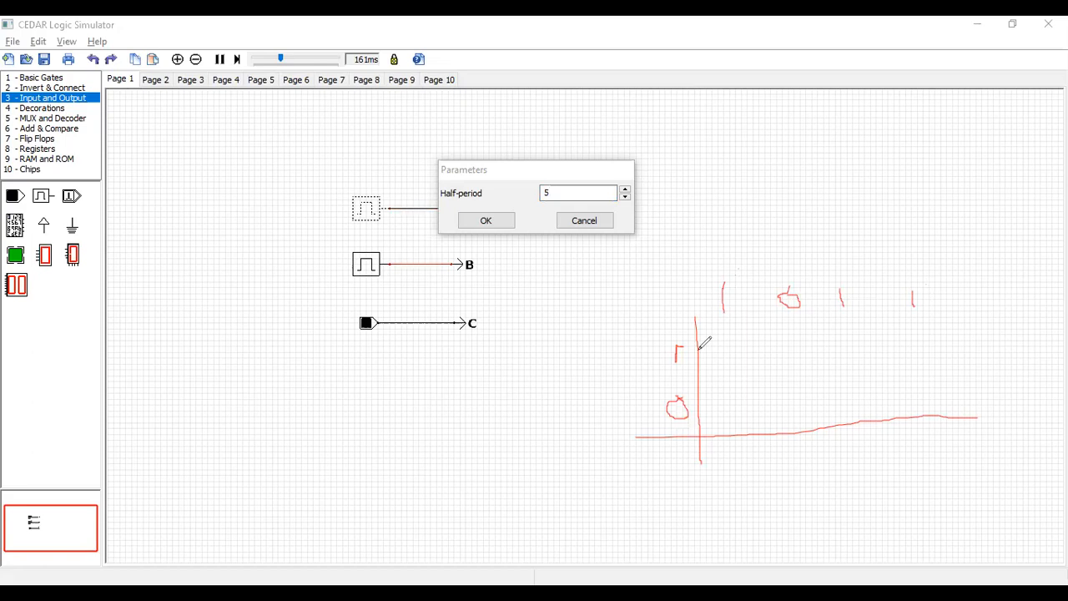
{"action": "mouse_move", "coordinate": [699, 349]}
{"action": "left_mouse_down"}
{"action": "mouse_move", "coordinate": [745, 343]}
{"action": "mouse_move", "coordinate": [759, 432]}
{"action": "mouse_move", "coordinate": [789, 434]}
{"action": "mouse_move", "coordinate": [825, 429]}
{"action": "mouse_move", "coordinate": [810, 345]}
{"action": "mouse_move", "coordinate": [942, 332]}
{"action": "mouse_move", "coordinate": [951, 417]}
{"action": "mouse_move", "coordinate": [1006, 420]}
{"action": "left_mouse_up"}
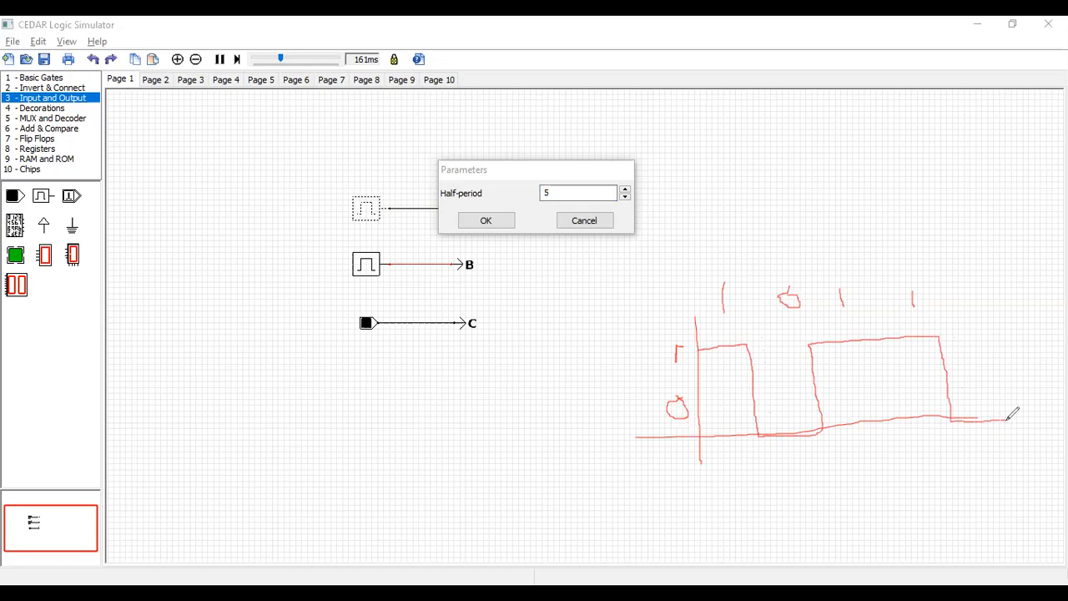
{"action": "left_click", "coordinate": [599, 122]}
{"action": "mouse_move", "coordinate": [674, 287]}
{"action": "left_mouse_down"}
{"action": "mouse_move", "coordinate": [914, 312]}
{"action": "mouse_move", "coordinate": [813, 358]}
{"action": "mouse_move", "coordinate": [953, 298]}
{"action": "mouse_move", "coordinate": [953, 376]}
{"action": "mouse_move", "coordinate": [782, 431]}
{"action": "mouse_move", "coordinate": [665, 412]}
{"action": "mouse_move", "coordinate": [696, 400]}
{"action": "left_mouse_up"}
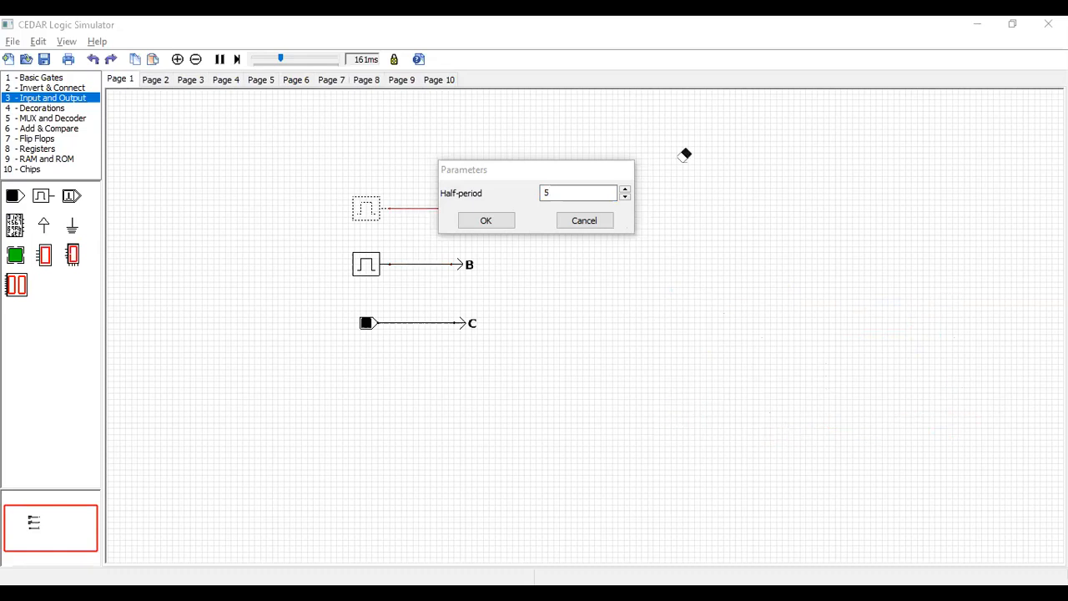
- Set the half-period of the clock feeding A to 1
{"action": "left_click", "coordinate": [558, 195]}
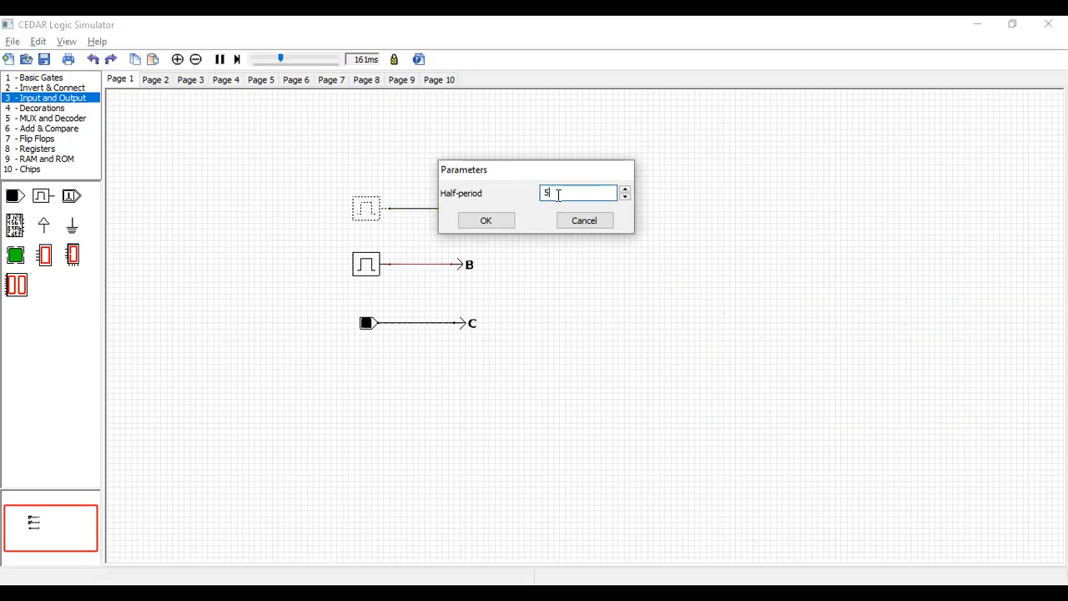
{"action": "key", "text": "BackSpace"}
{"action": "type", "text": "1"}
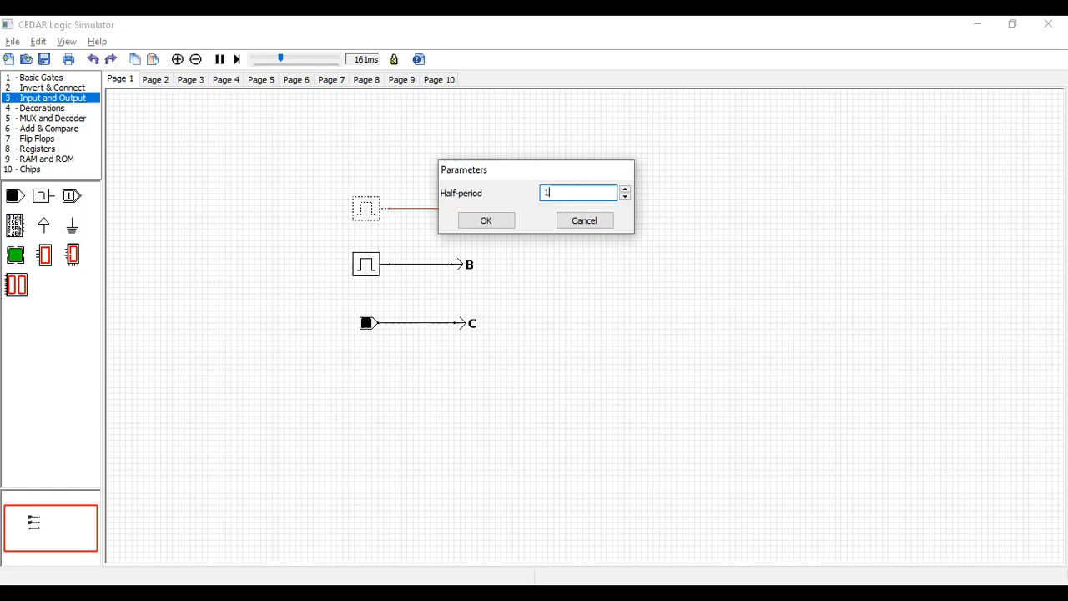
{"action": "left_click", "coordinate": [487, 222]}
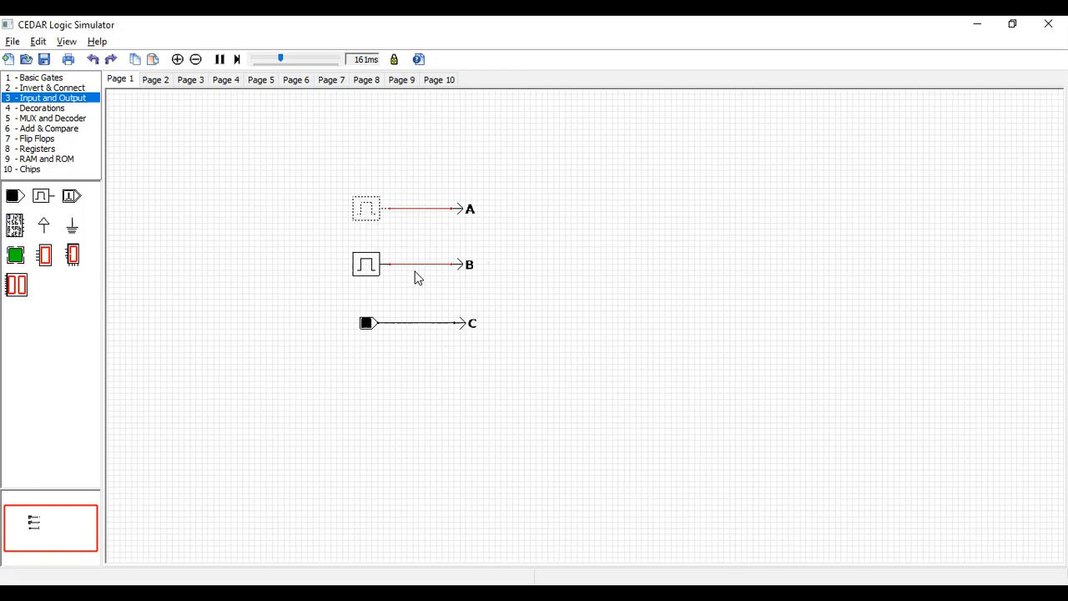
- Reopen the parameters of A's clock and set its half-period to 10
{"action": "double_click", "coordinate": [366, 209]}
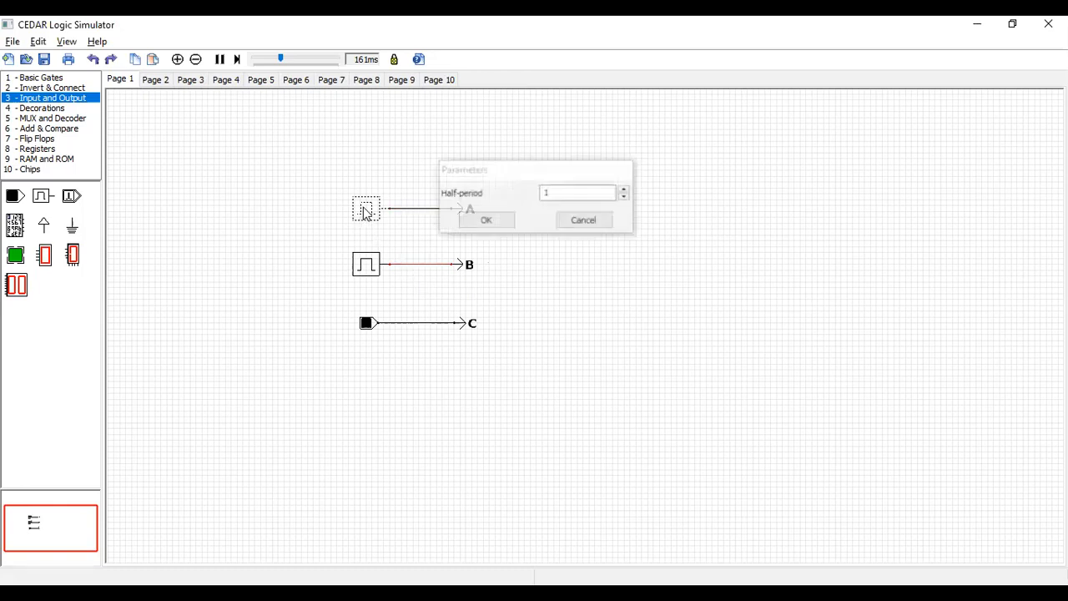
{"action": "left_click", "coordinate": [562, 194]}
{"action": "type", "text": "0"}
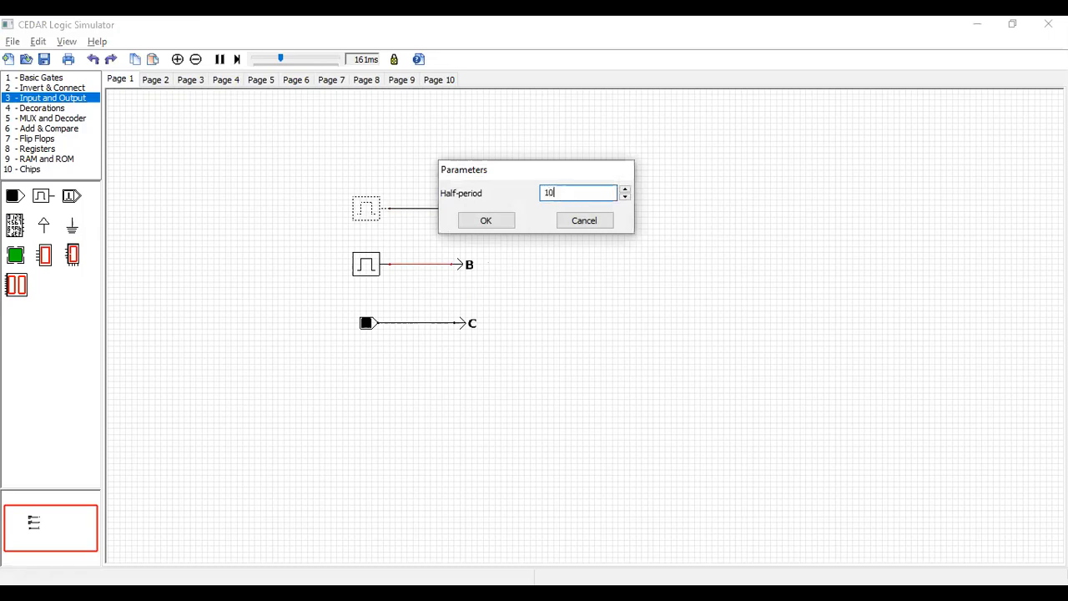
{"action": "left_click", "coordinate": [481, 223]}
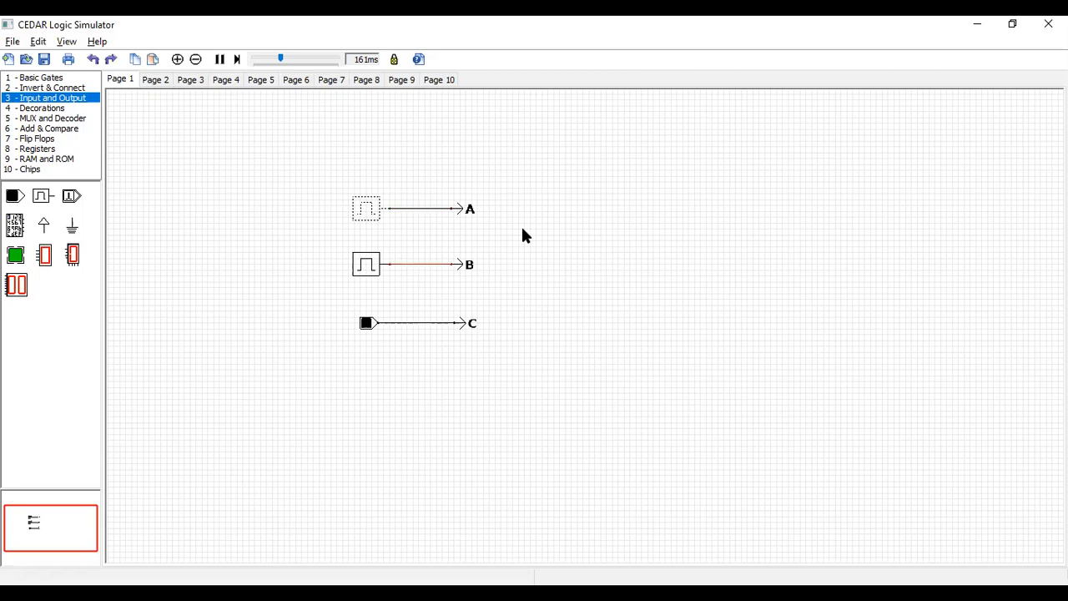
- Check the half-period settings of the clocks feeding A and B
{"action": "double_click", "coordinate": [359, 206]}
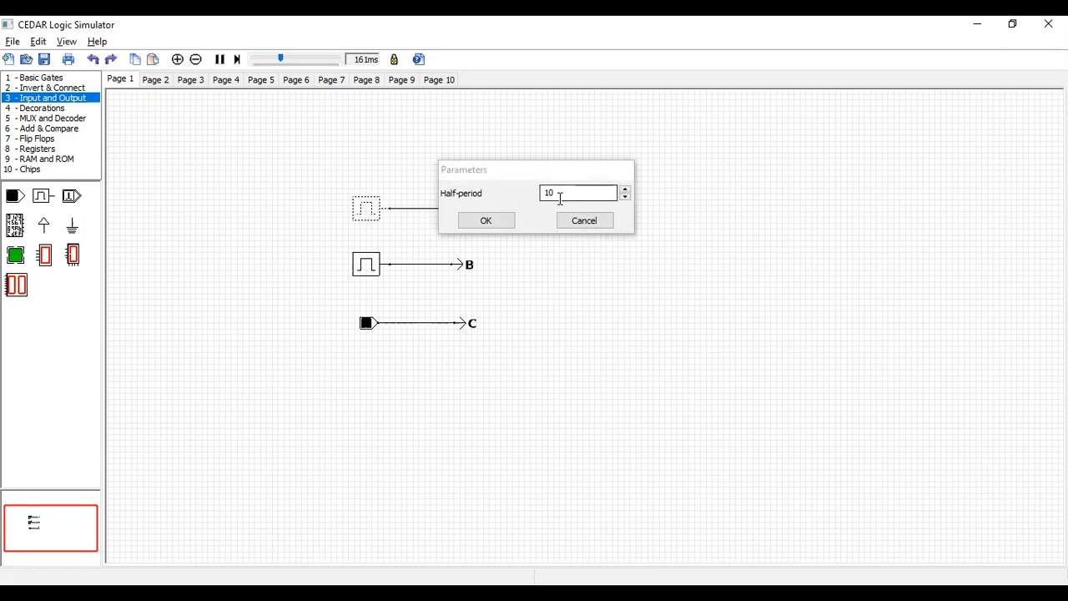
{"action": "left_click", "coordinate": [486, 221]}
{"action": "double_click", "coordinate": [365, 264]}
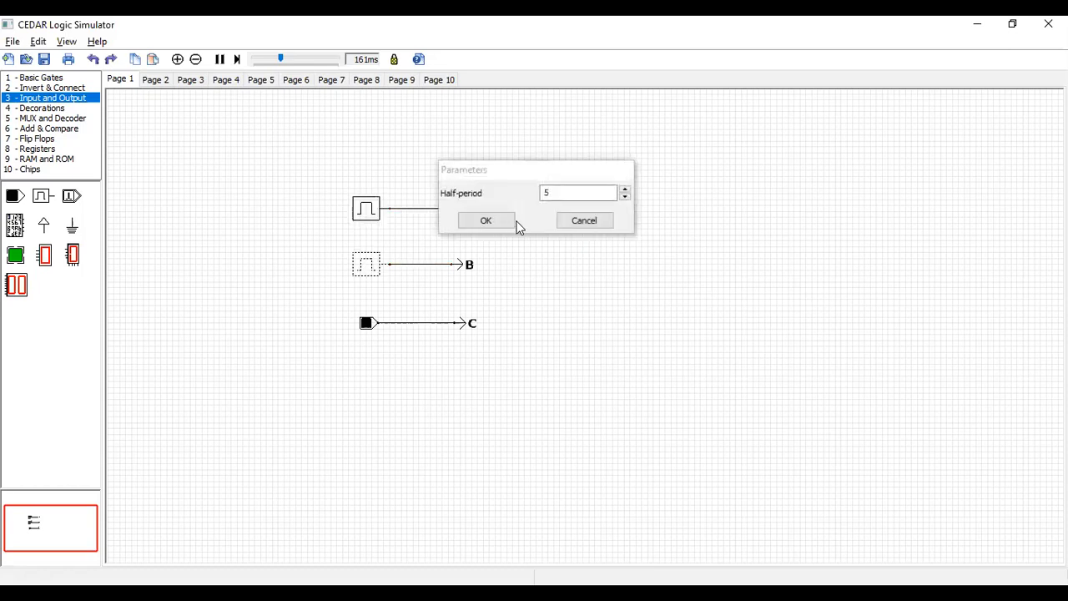
{"action": "left_click", "coordinate": [584, 222]}
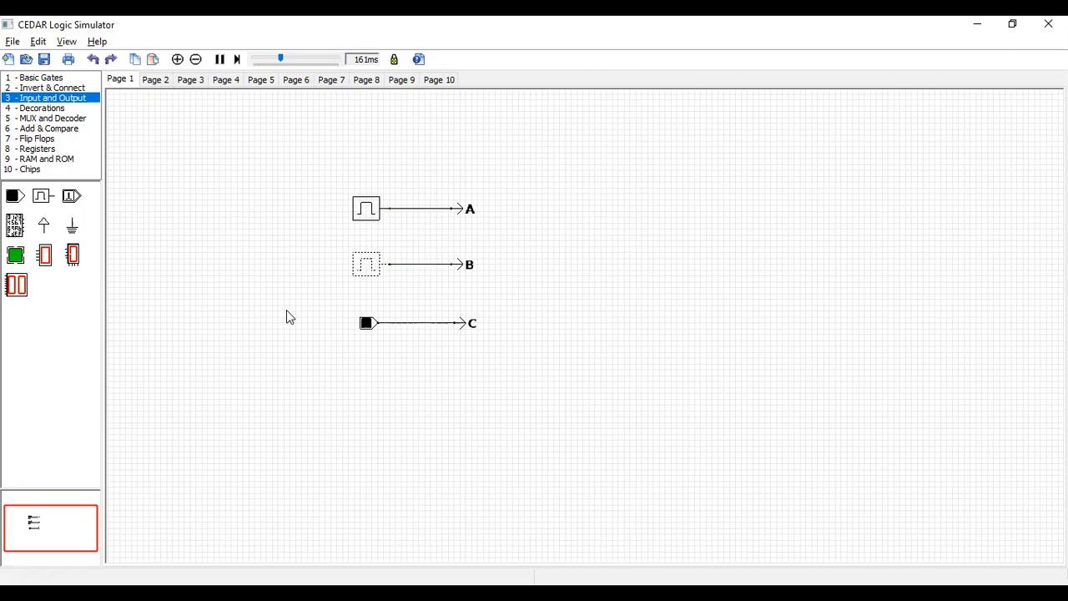
- Go to the OR gate circuit on Page 2 and consult the help tutorial's next instructions
{"action": "left_click", "coordinate": [155, 81]}
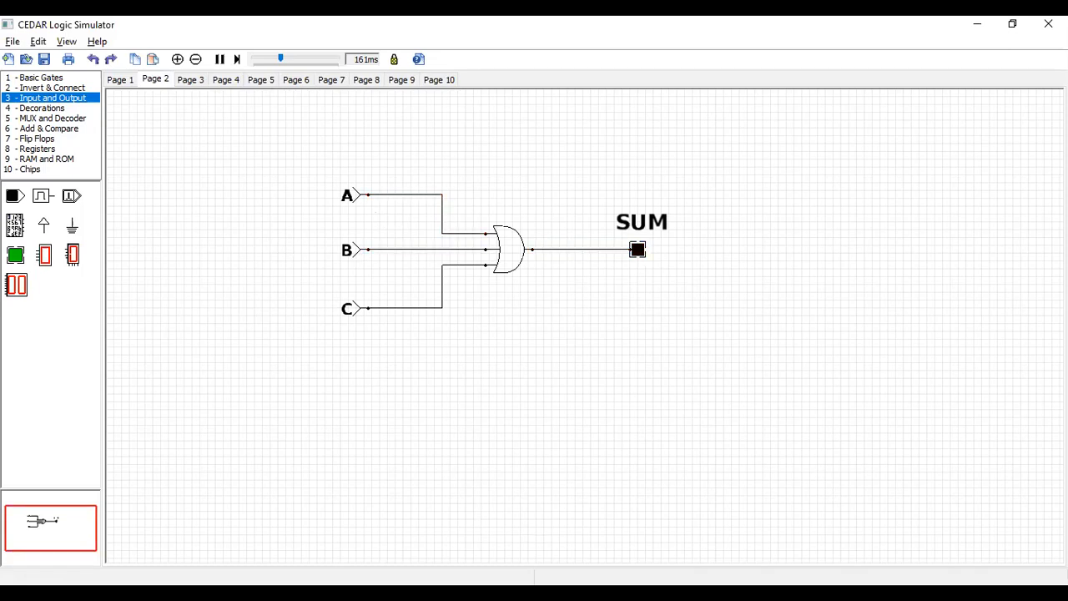
{"action": "key", "text": "alt+Tab"}
{"action": "left_click_drag", "start_coordinate": [1039, 257], "coordinate": [1038, 322]}
{"action": "left_click", "coordinate": [960, 34]}
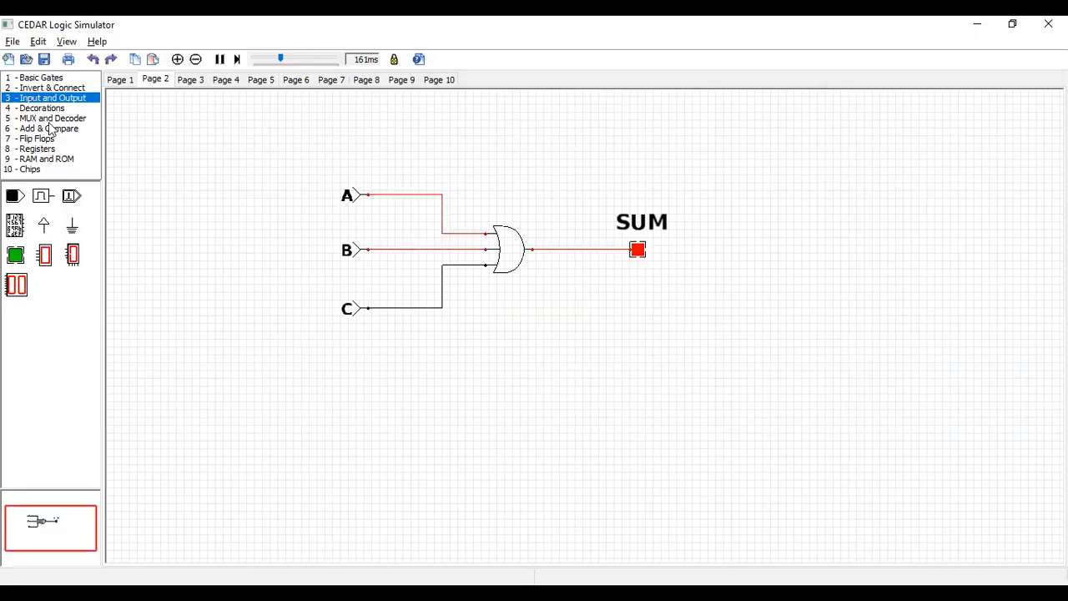
- Place a TO connector beyond the output LED on Page 2 and wire it to the LED
{"action": "left_click", "coordinate": [48, 88]}
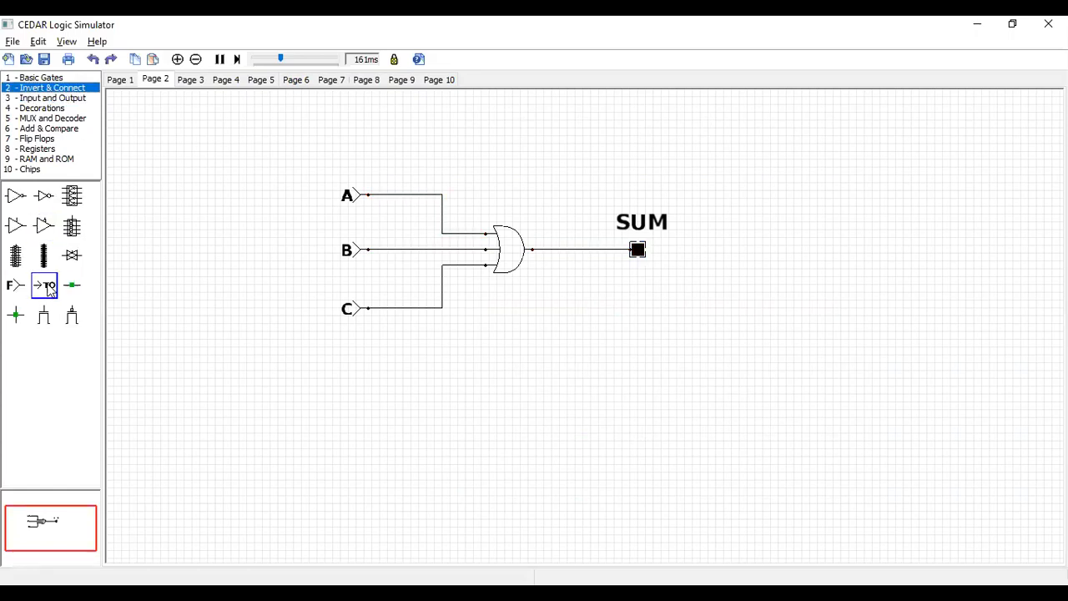
{"action": "left_click_drag", "start_coordinate": [469, 284], "coordinate": [736, 250]}
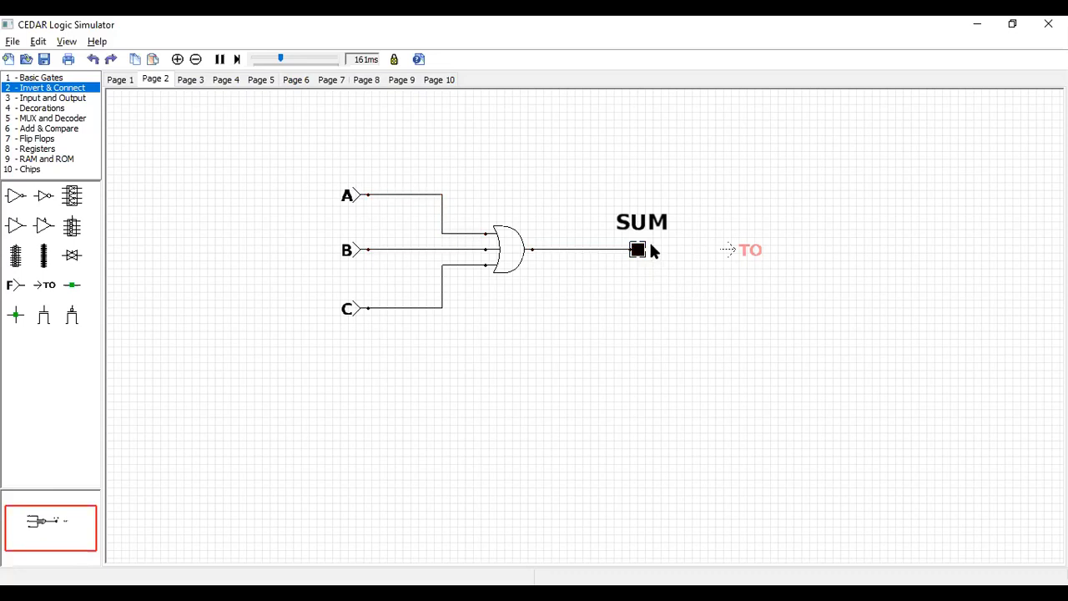
{"action": "left_click_drag", "start_coordinate": [724, 250], "coordinate": [644, 249]}
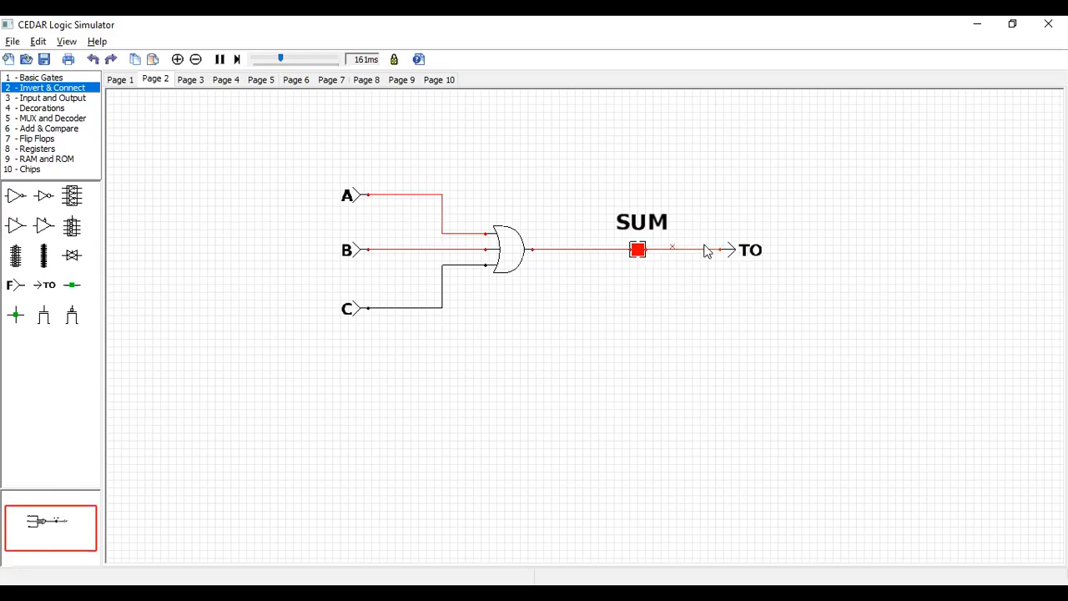
- Change the label of the TO connector beside the output LED to SUM
{"action": "double_click", "coordinate": [753, 252]}
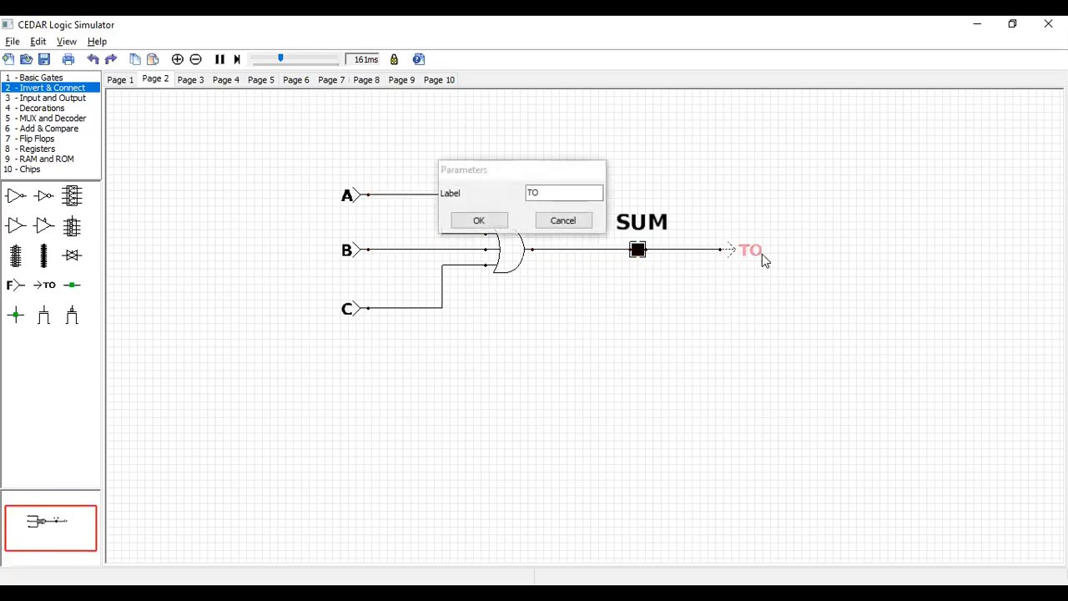
{"action": "left_click", "coordinate": [544, 194]}
{"action": "key", "text": "BackSpace"}
{"action": "type", "text": "SUm"}
{"action": "key", "text": "BackSpace"}
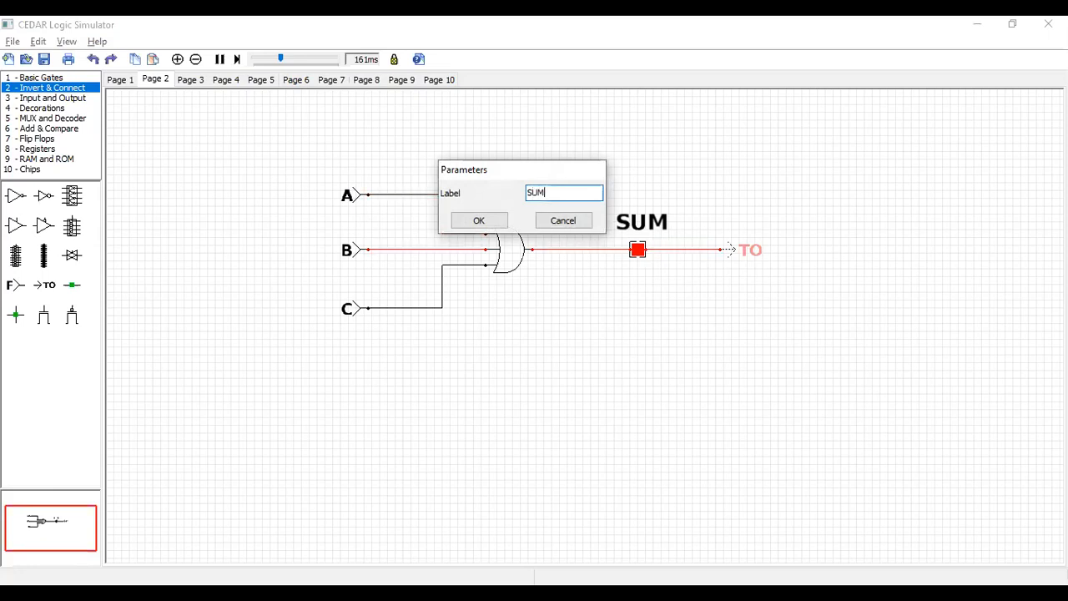
{"action": "left_click", "coordinate": [479, 221]}
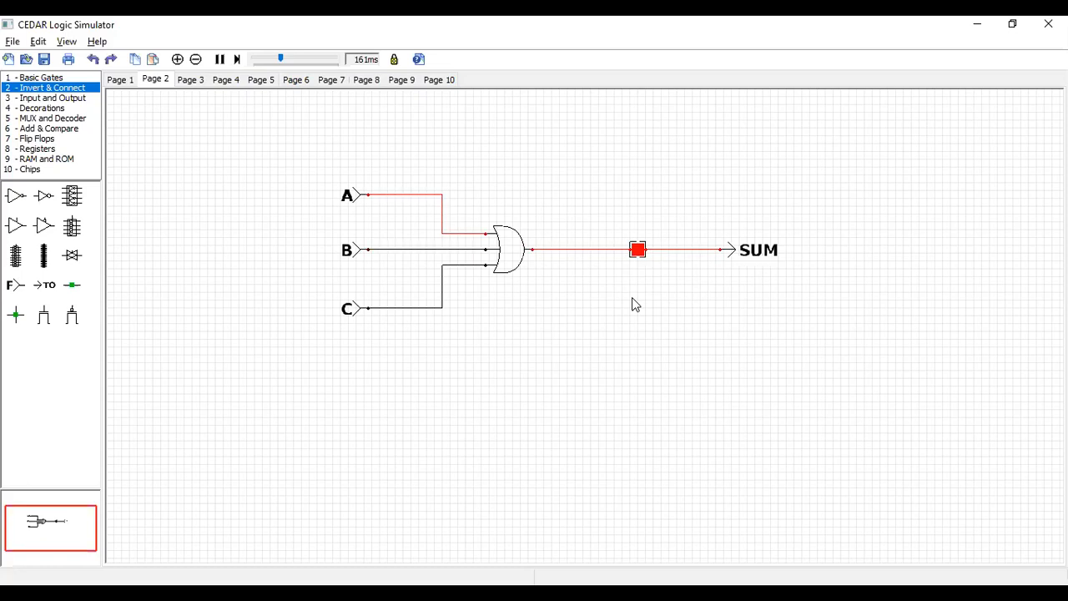
- Check the clock signals on Page 1 against the OR gate's signals and output LED on Page 2
{"action": "left_click", "coordinate": [132, 84]}
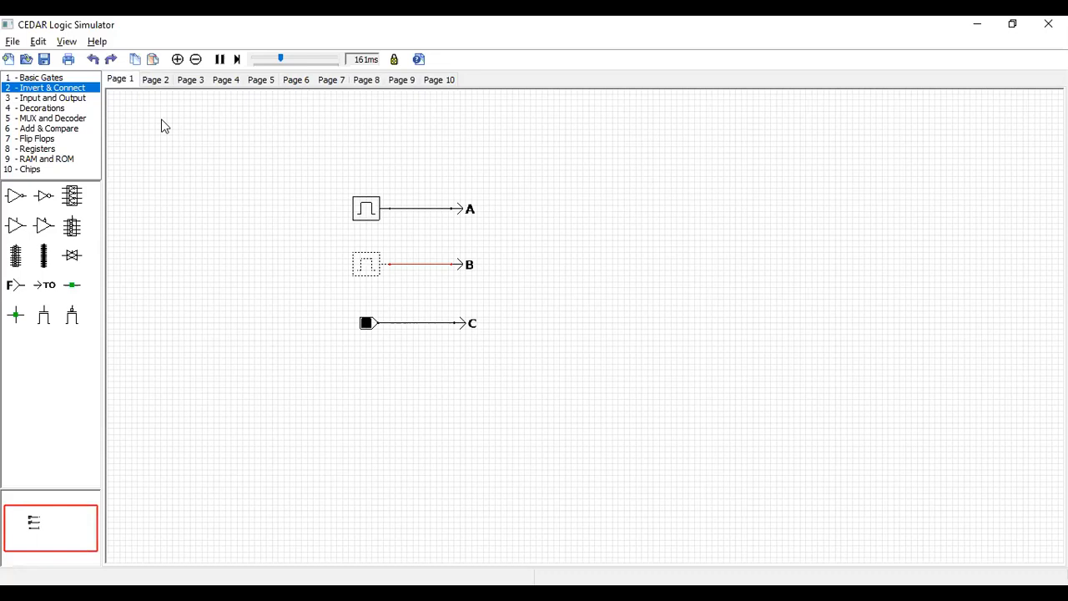
{"action": "left_click", "coordinate": [154, 82]}
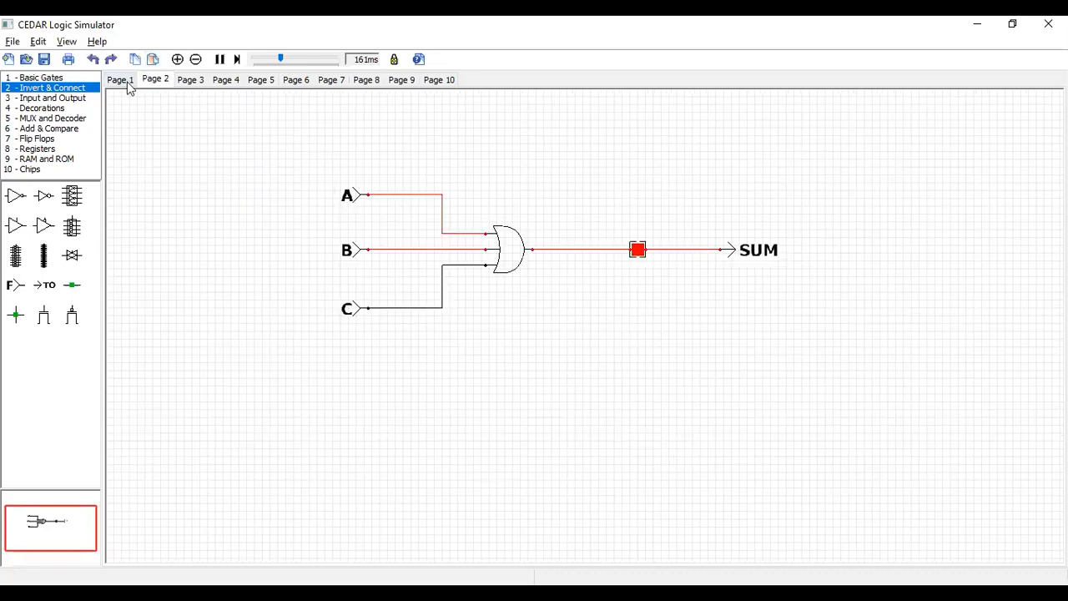
{"action": "left_click", "coordinate": [119, 81]}
{"action": "left_click", "coordinate": [152, 79]}
- Open the O-Scope and show signal A in its first trace
{"action": "left_click", "coordinate": [67, 41]}
{"action": "left_click", "coordinate": [50, 62]}
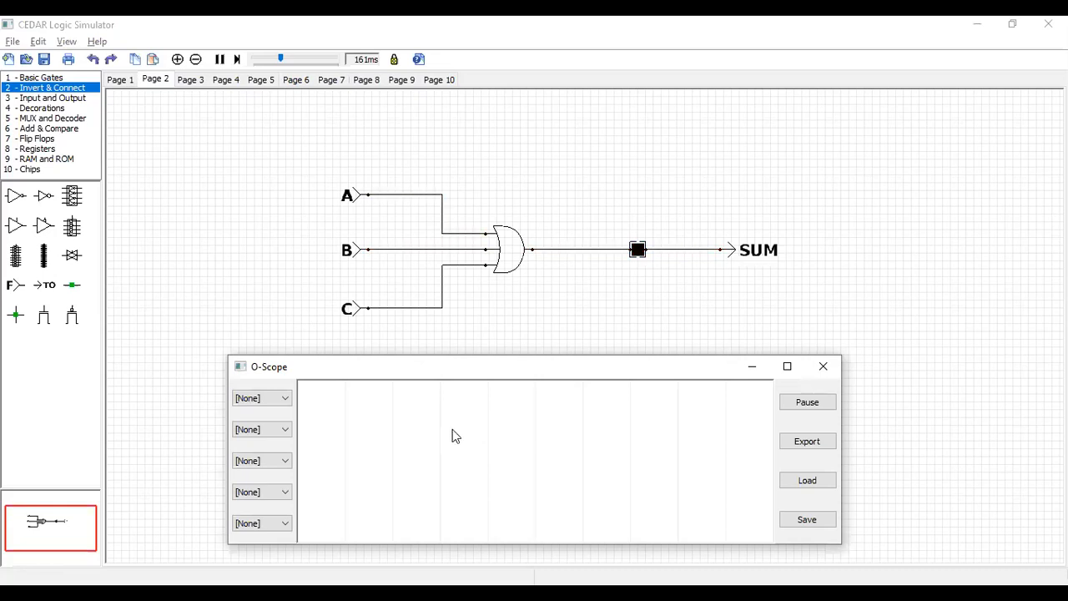
{"action": "left_click", "coordinate": [284, 400]}
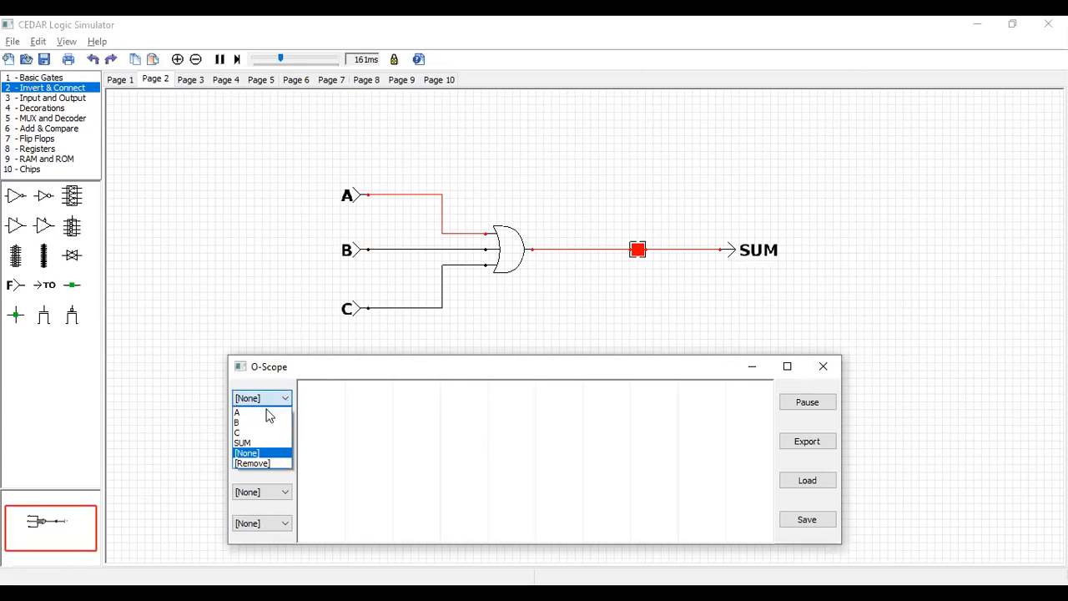
{"action": "left_click", "coordinate": [265, 414]}
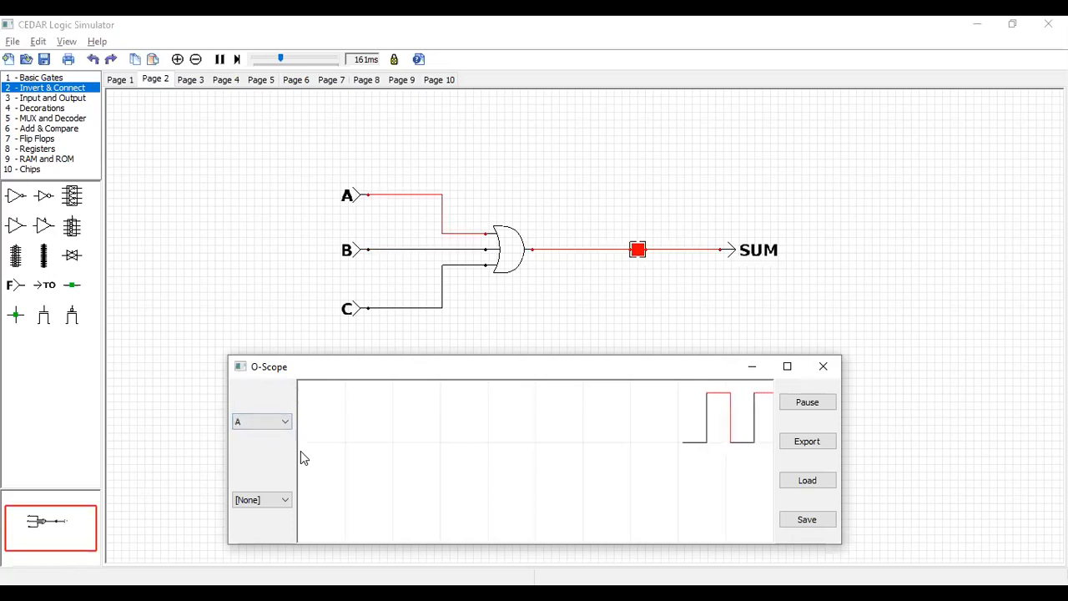
- Go to the input signals on Page 1 and add signal B as the second O-Scope trace
{"action": "left_click", "coordinate": [119, 79]}
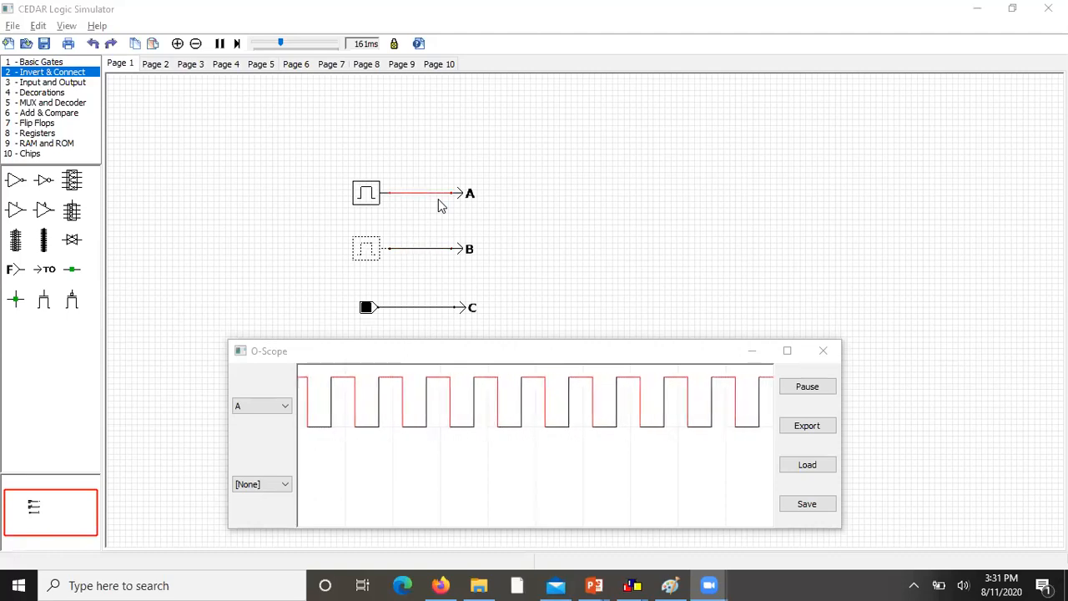
{"action": "left_click", "coordinate": [286, 487]}
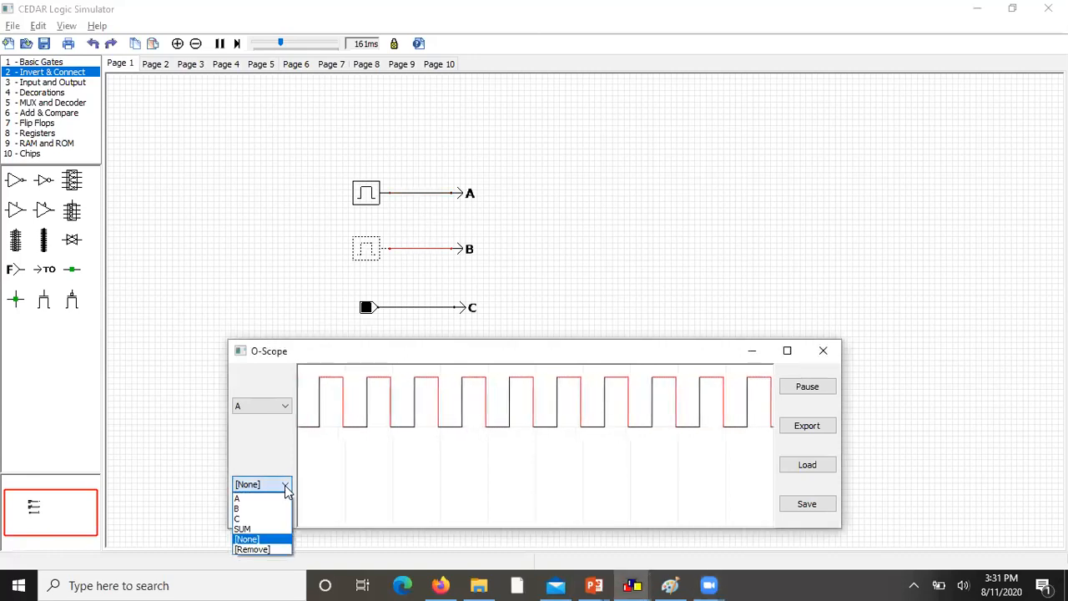
{"action": "left_click", "coordinate": [259, 509]}
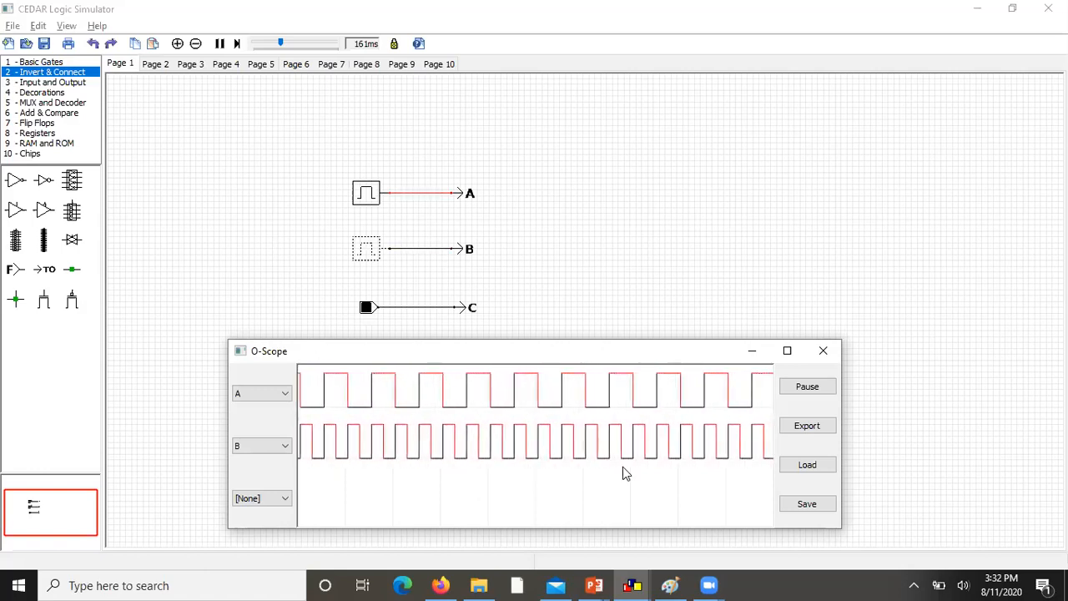
- Pause the O-Scope and mark up one A pulse to compare it with the B pulses beneath it
{"action": "left_click", "coordinate": [807, 388]}
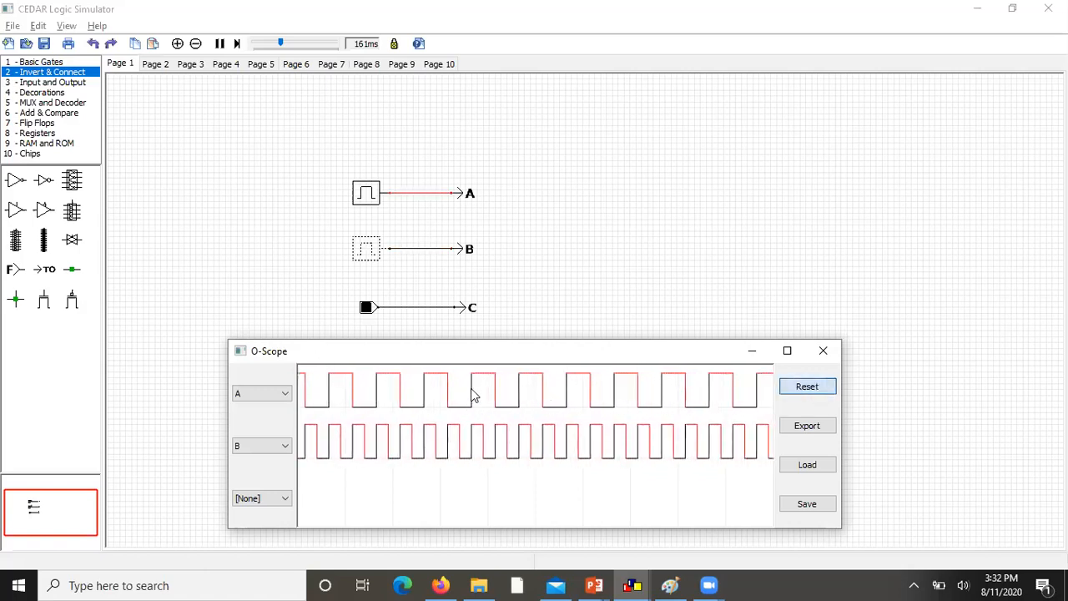
{"action": "left_click", "coordinate": [450, 230]}
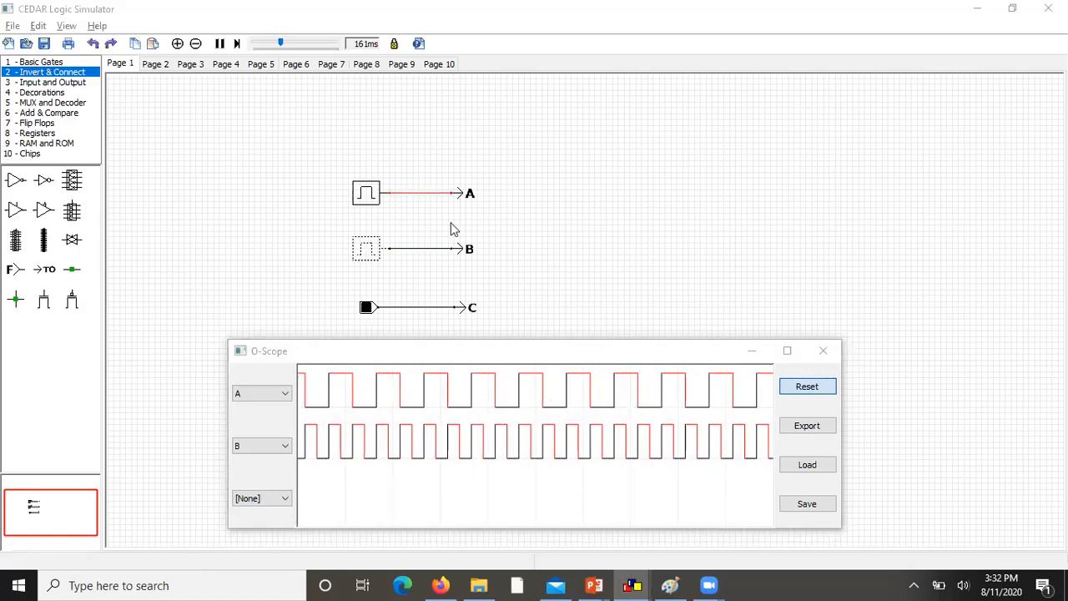
{"action": "left_click", "coordinate": [503, 122]}
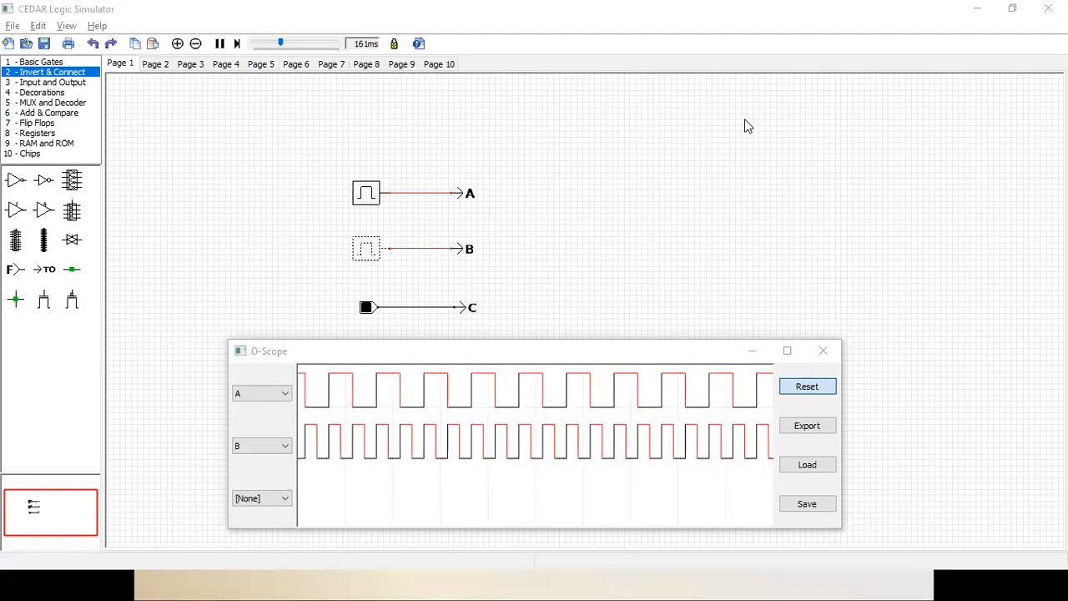
{"action": "mouse_move", "coordinate": [463, 363]}
{"action": "left_mouse_down"}
{"action": "mouse_move", "coordinate": [495, 364]}
{"action": "mouse_move", "coordinate": [463, 365]}
{"action": "mouse_move", "coordinate": [482, 485]}
{"action": "mouse_move", "coordinate": [498, 448]}
{"action": "mouse_move", "coordinate": [500, 364]}
{"action": "left_mouse_up"}
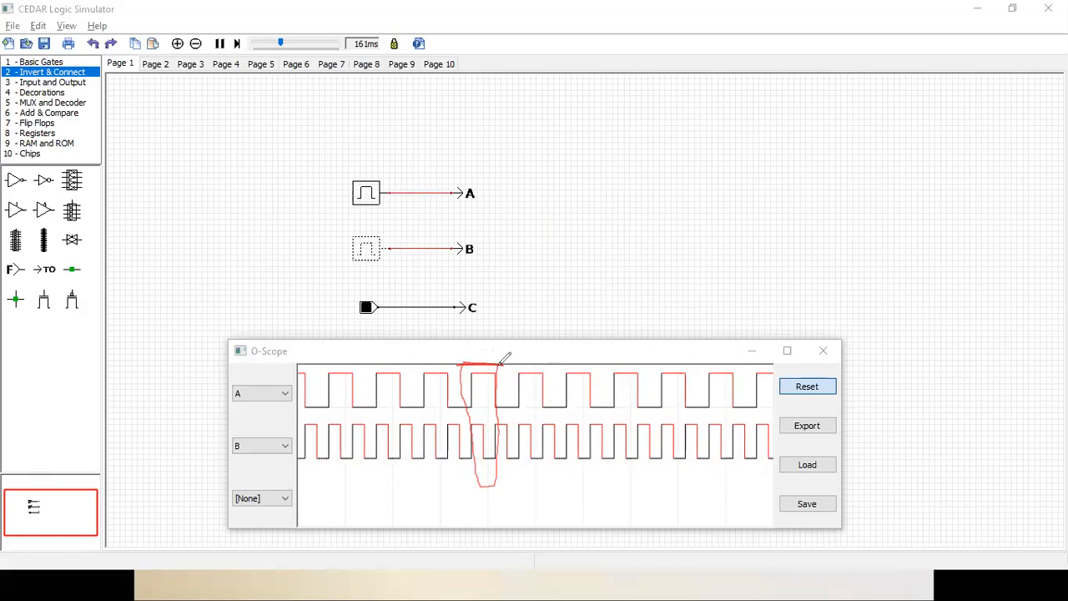
{"action": "left_click_drag", "start_coordinate": [472, 362], "coordinate": [473, 484]}
{"action": "left_click_drag", "start_coordinate": [458, 371], "coordinate": [475, 435]}
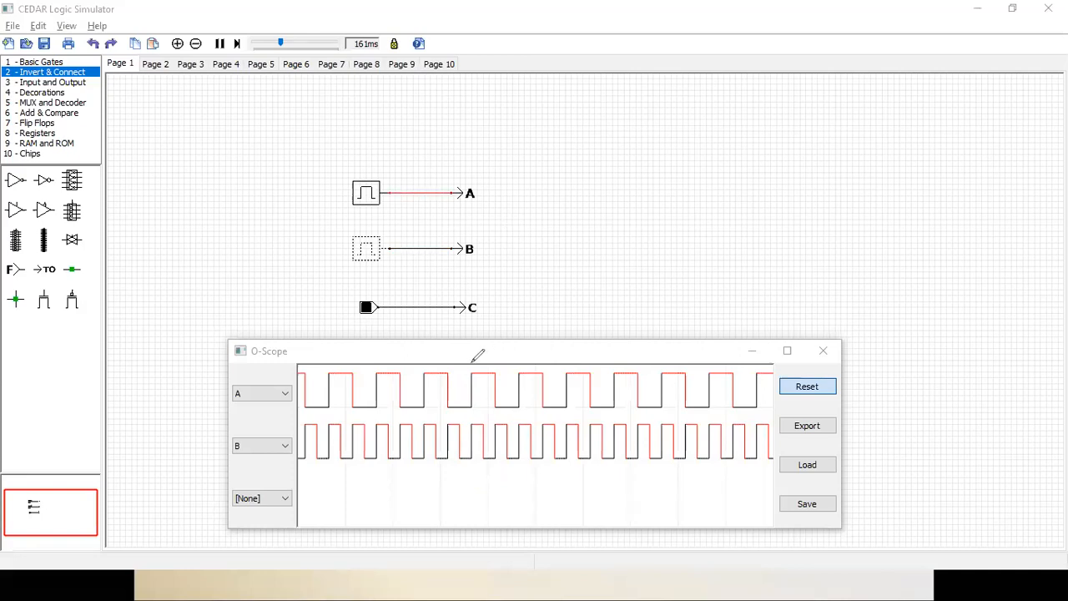
{"action": "left_click_drag", "start_coordinate": [472, 361], "coordinate": [472, 488]}
{"action": "left_click_drag", "start_coordinate": [495, 362], "coordinate": [498, 488]}
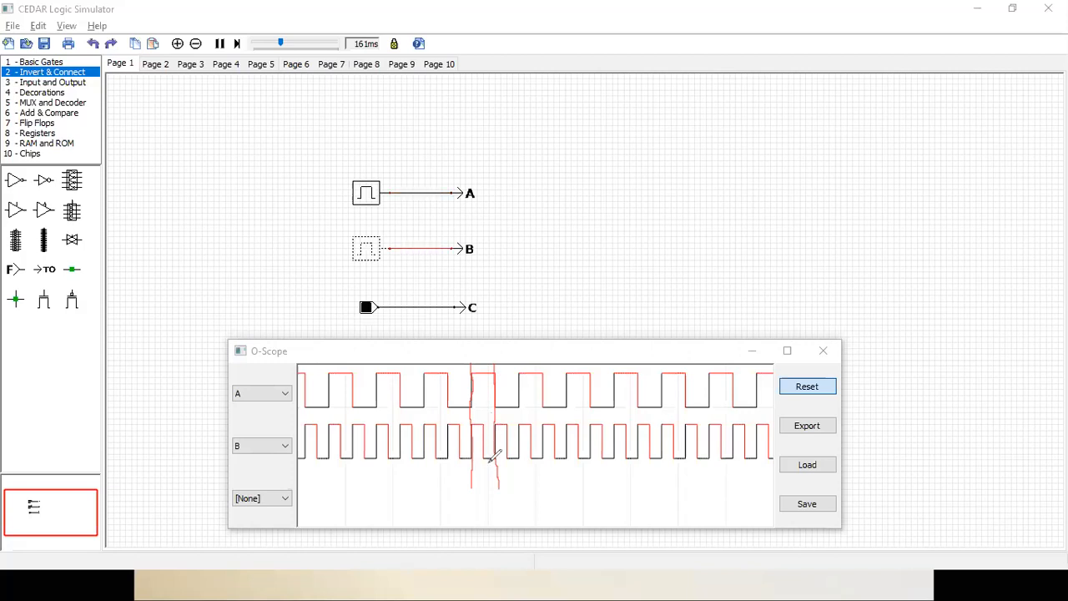
{"action": "mouse_move", "coordinate": [481, 427]}
{"action": "left_mouse_down"}
{"action": "mouse_move", "coordinate": [490, 453]}
{"action": "mouse_move", "coordinate": [544, 457]}
{"action": "left_mouse_up"}
{"action": "left_click", "coordinate": [602, 112]}
{"action": "mouse_move", "coordinate": [471, 370]}
{"action": "left_mouse_down"}
{"action": "mouse_move", "coordinate": [485, 456]}
{"action": "mouse_move", "coordinate": [457, 450]}
{"action": "mouse_move", "coordinate": [565, 445]}
{"action": "left_mouse_up"}
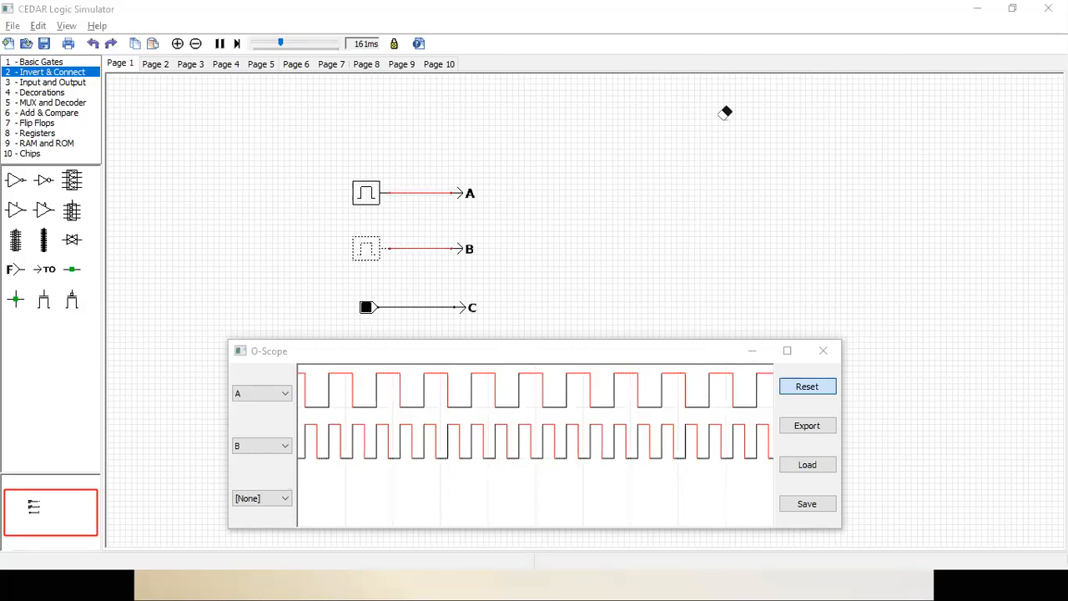
- Set the half-period of B's clock to 1 and reset the O-Scope traces
{"action": "double_click", "coordinate": [369, 250]}
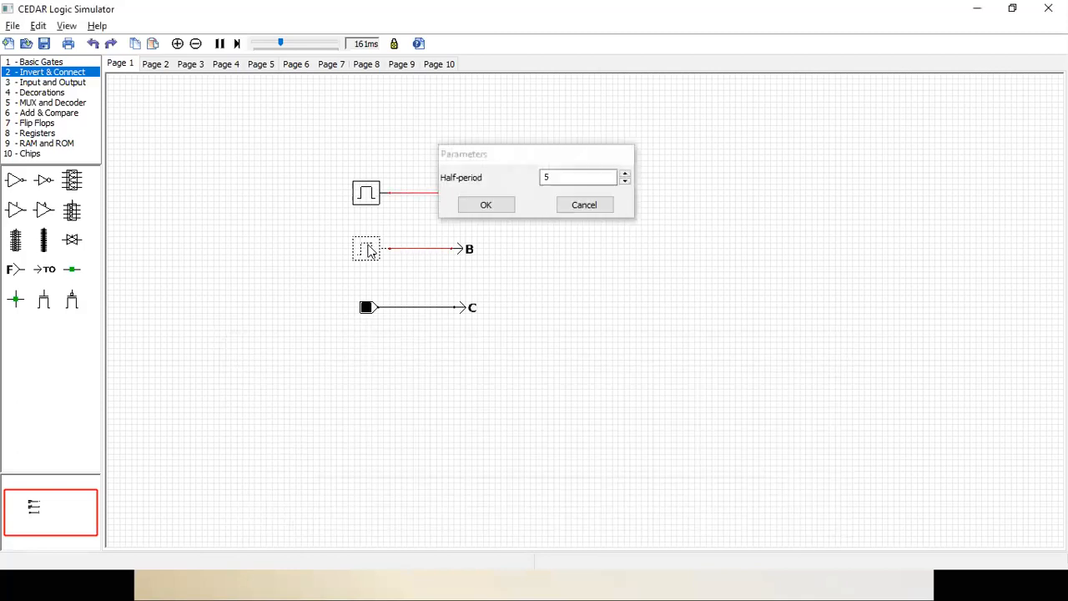
{"action": "double_click", "coordinate": [557, 178]}
{"action": "type", "text": "1"}
{"action": "left_click", "coordinate": [487, 206]}
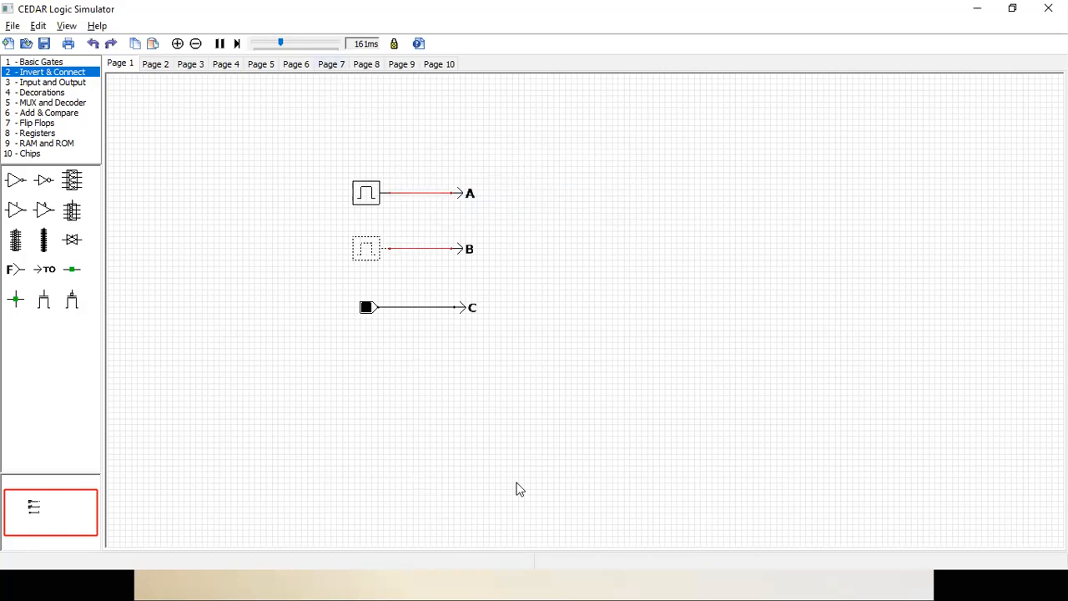
{"action": "key", "text": "alt+Tab"}
{"action": "key", "text": "alt+Tab"}
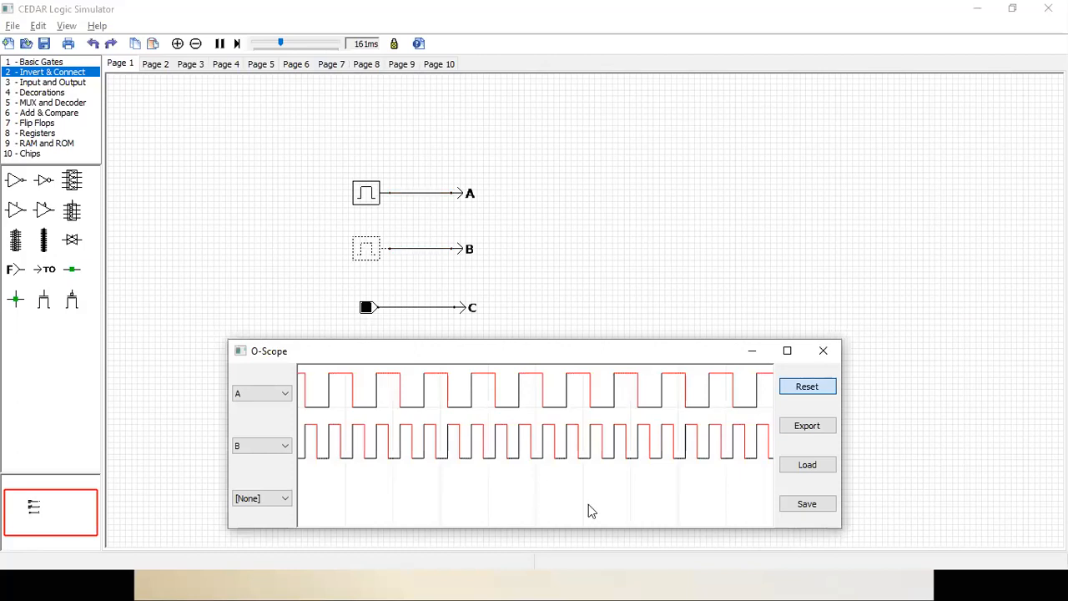
{"action": "left_click", "coordinate": [803, 390]}
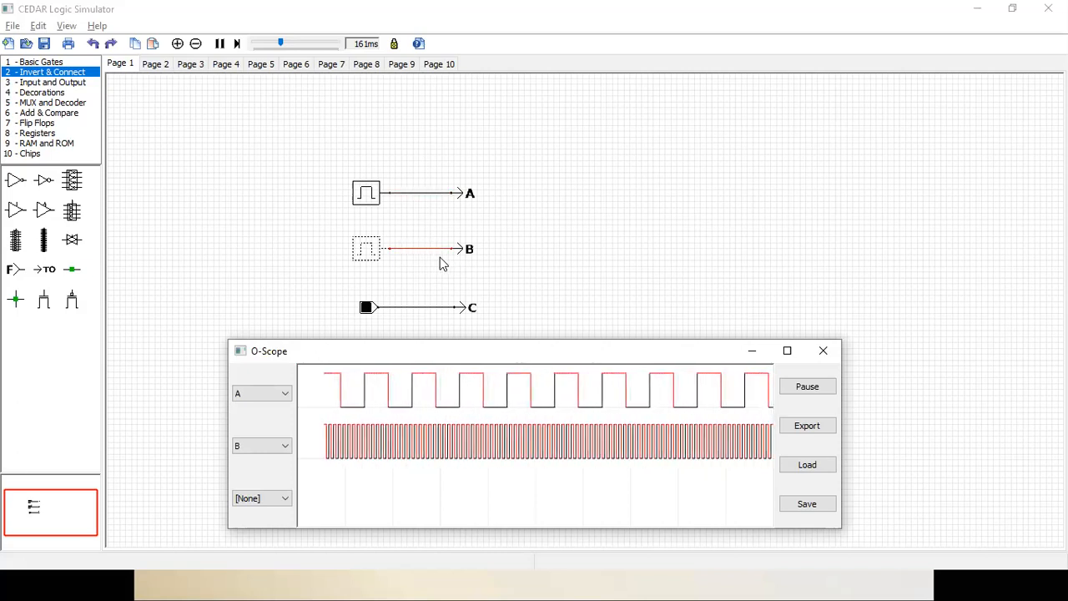
- Try signal C as the third O-Scope trace and clear it again
{"action": "left_click", "coordinate": [282, 500]}
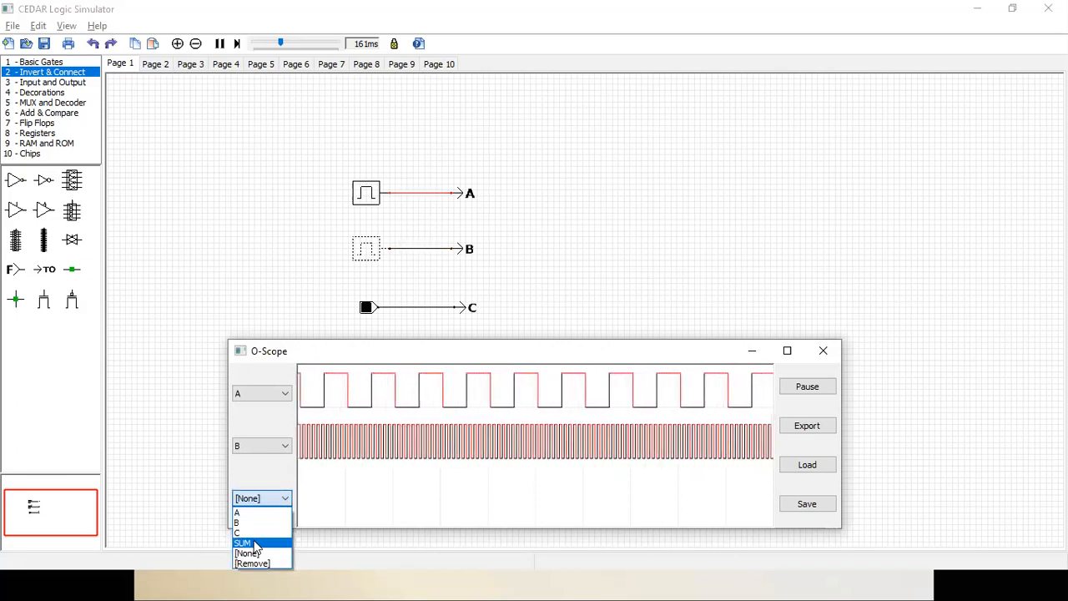
{"action": "left_click", "coordinate": [255, 543]}
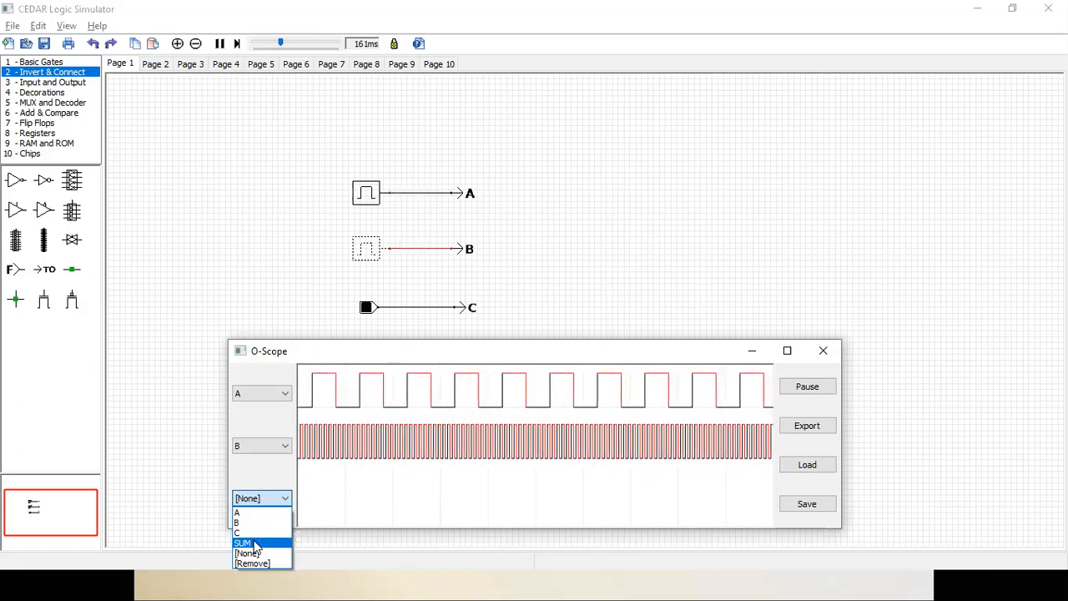
{"action": "left_click", "coordinate": [246, 534]}
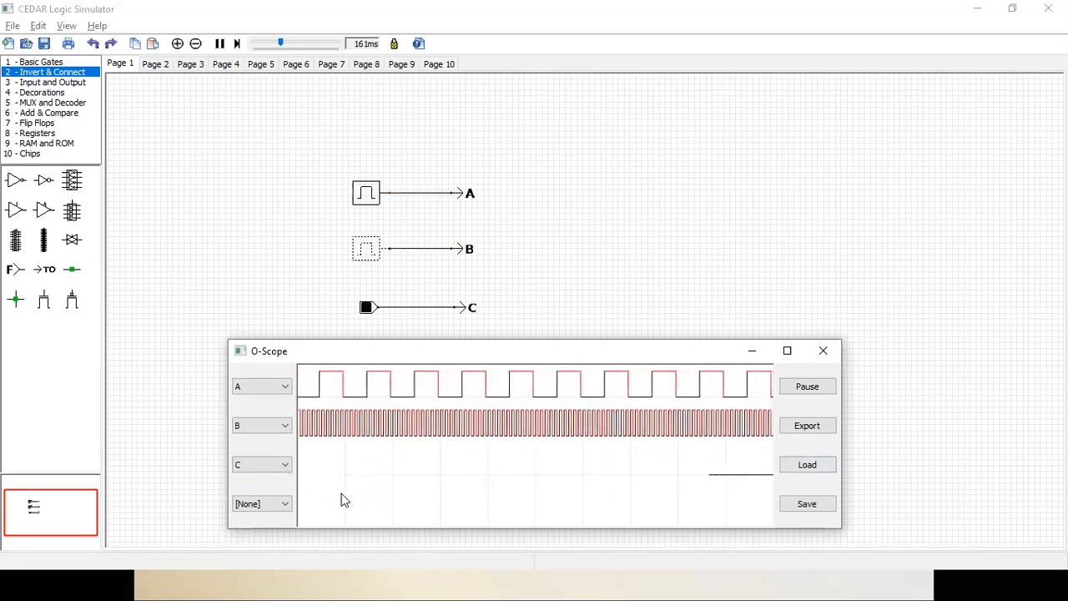
{"action": "left_click", "coordinate": [285, 468]}
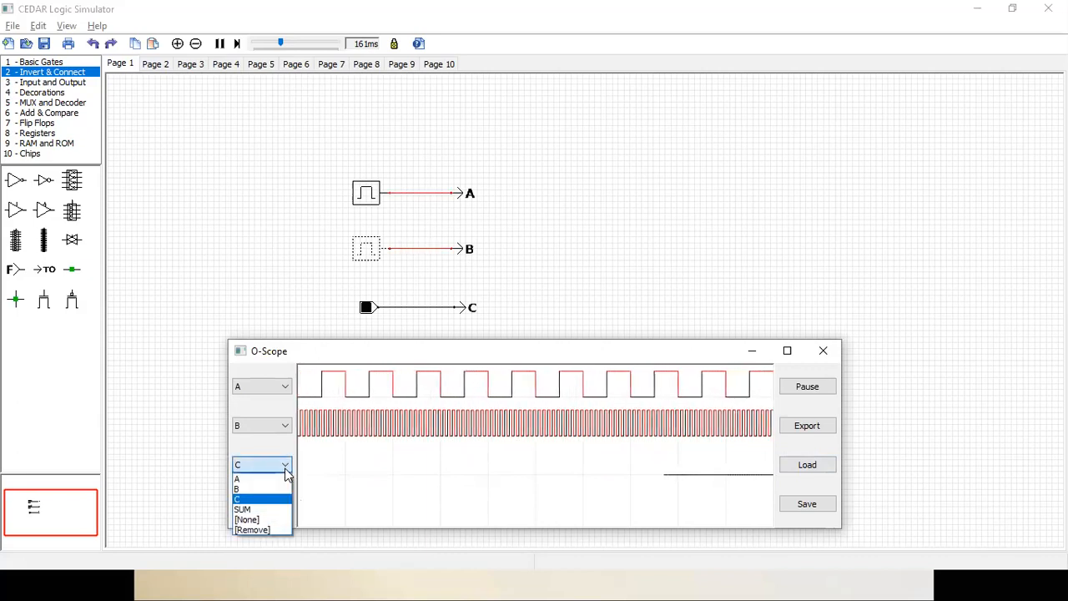
{"action": "left_click", "coordinate": [250, 519]}
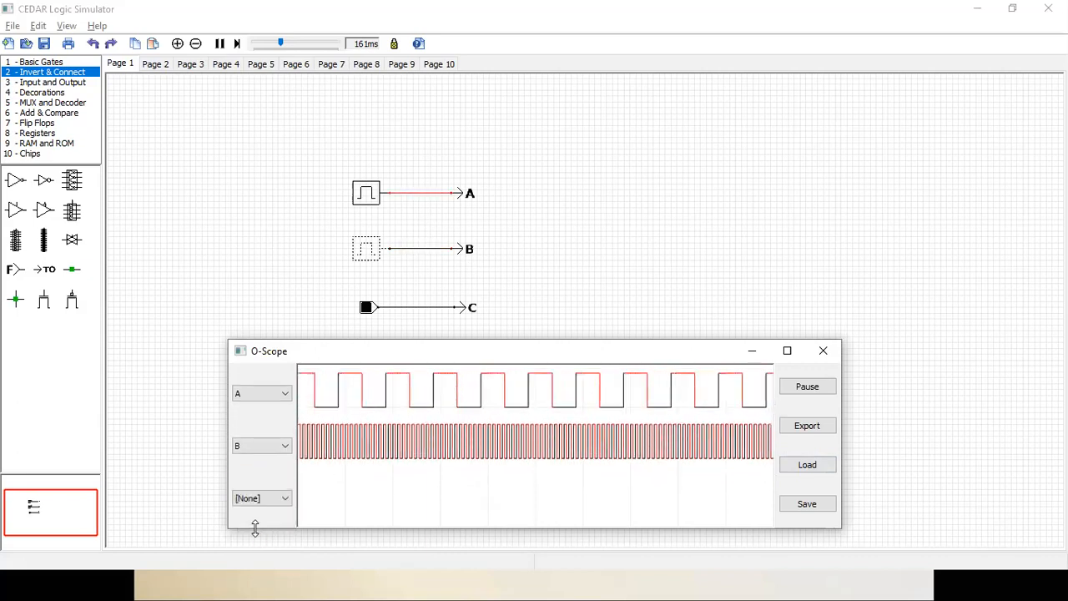
- Show the SUM signal as the third O-Scope trace
{"action": "left_click", "coordinate": [286, 498]}
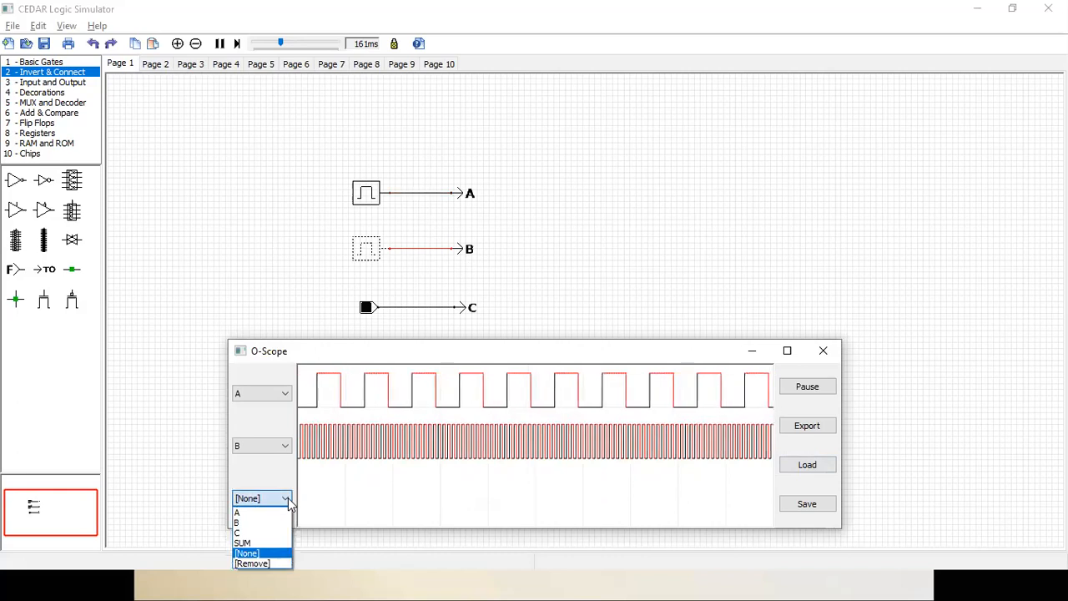
{"action": "left_click", "coordinate": [259, 543]}
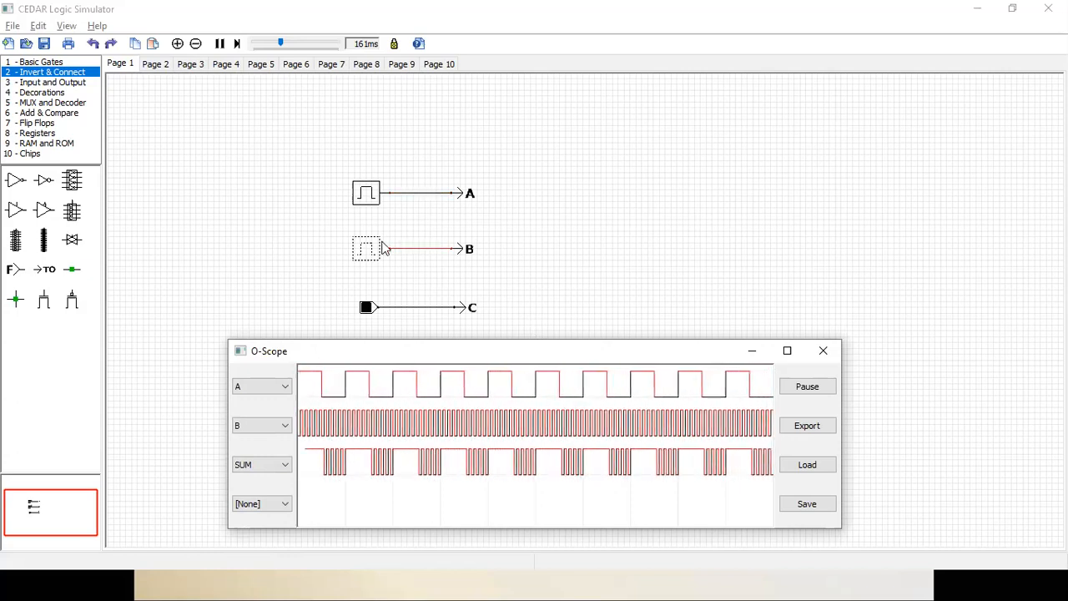
- Set the half-period of A's clock to 20 and restart the O-Scope traces
{"action": "double_click", "coordinate": [365, 194]}
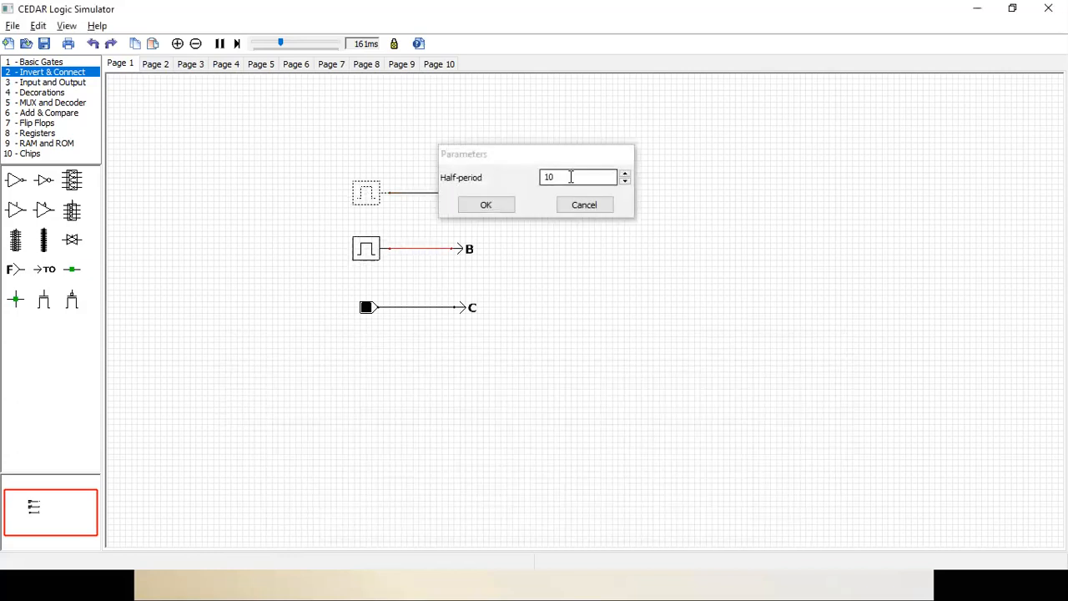
{"action": "left_click", "coordinate": [566, 179]}
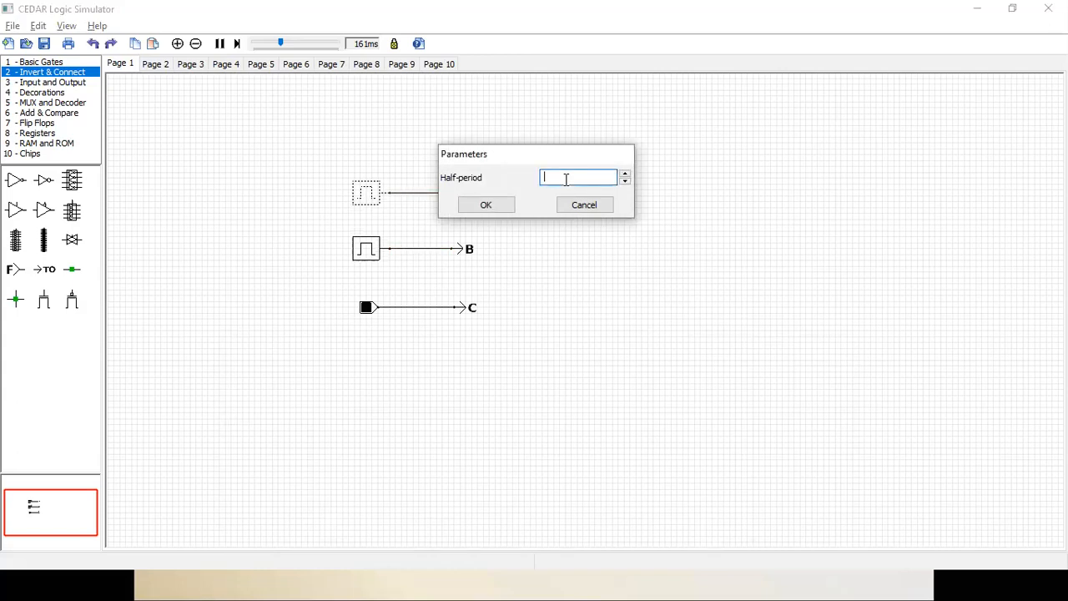
{"action": "left_click", "coordinate": [490, 207]}
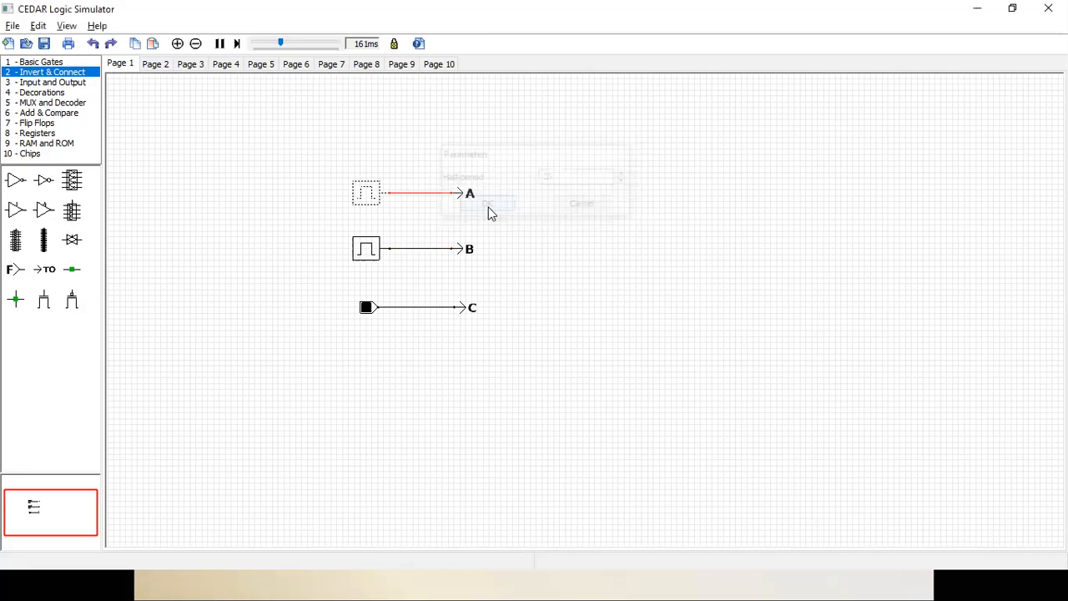
{"action": "key", "text": "alt+Tab"}
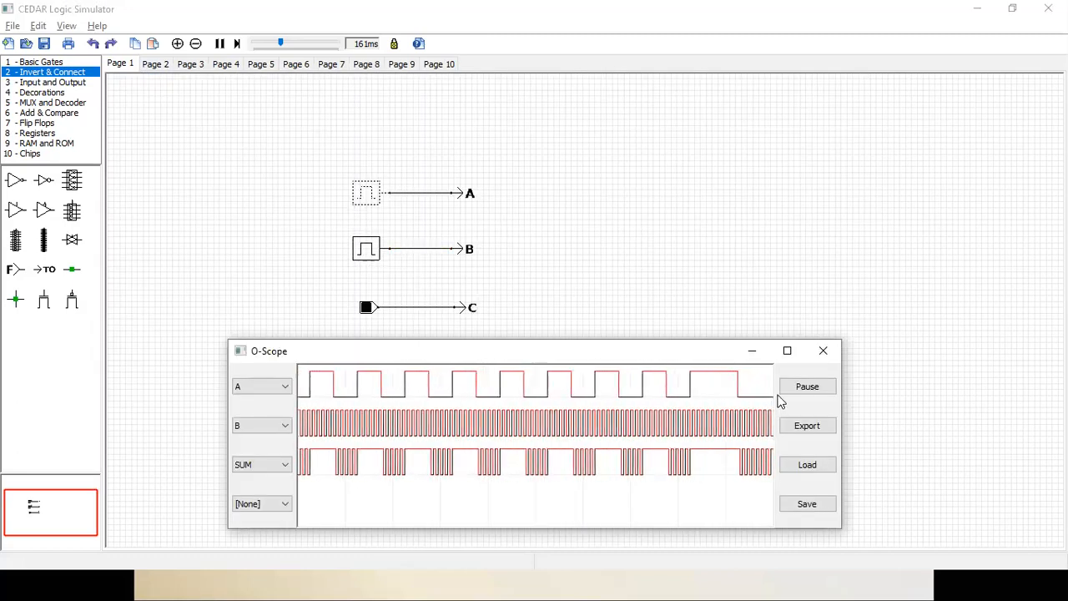
{"action": "left_click", "coordinate": [806, 387]}
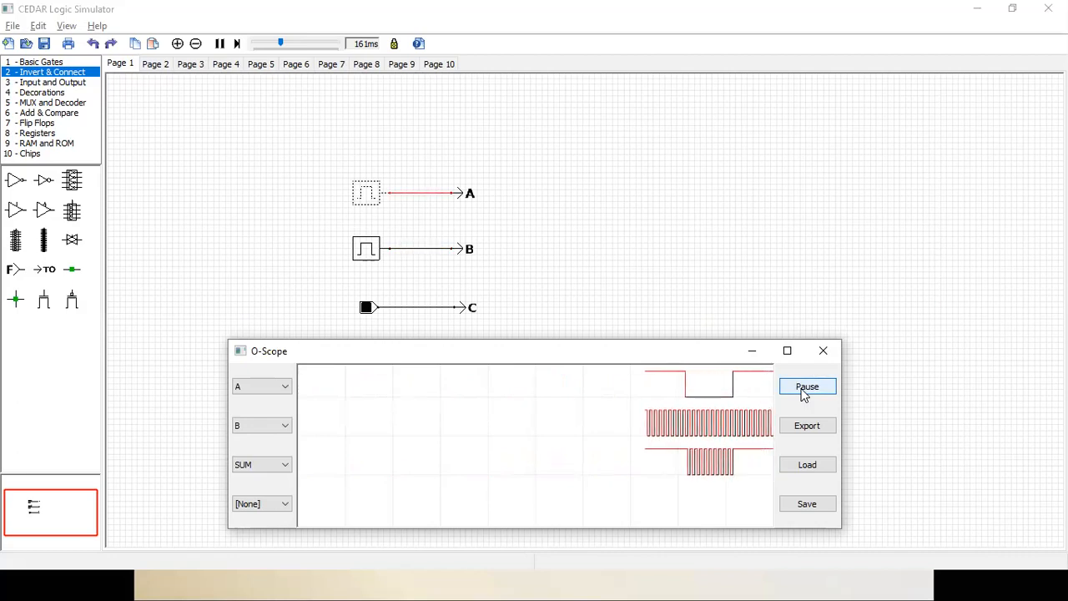
- View the OR gate circuit on Page 2 alongside the A, B and SUM traces in the O-Scope
{"action": "left_click", "coordinate": [155, 65]}
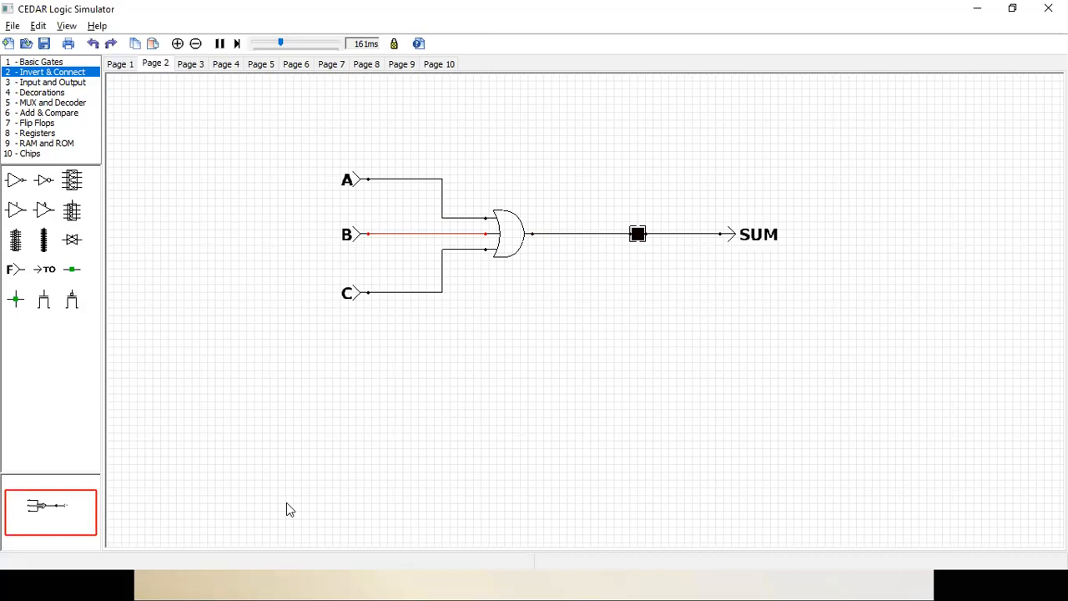
{"action": "key", "text": "alt+Tab"}
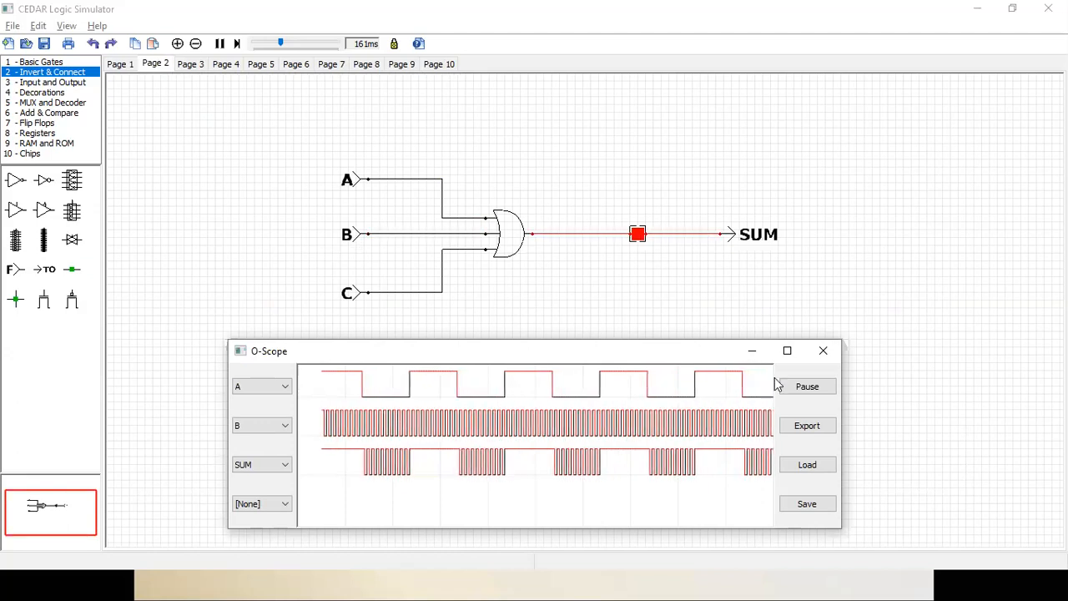
{"action": "double_click", "coordinate": [352, 178]}
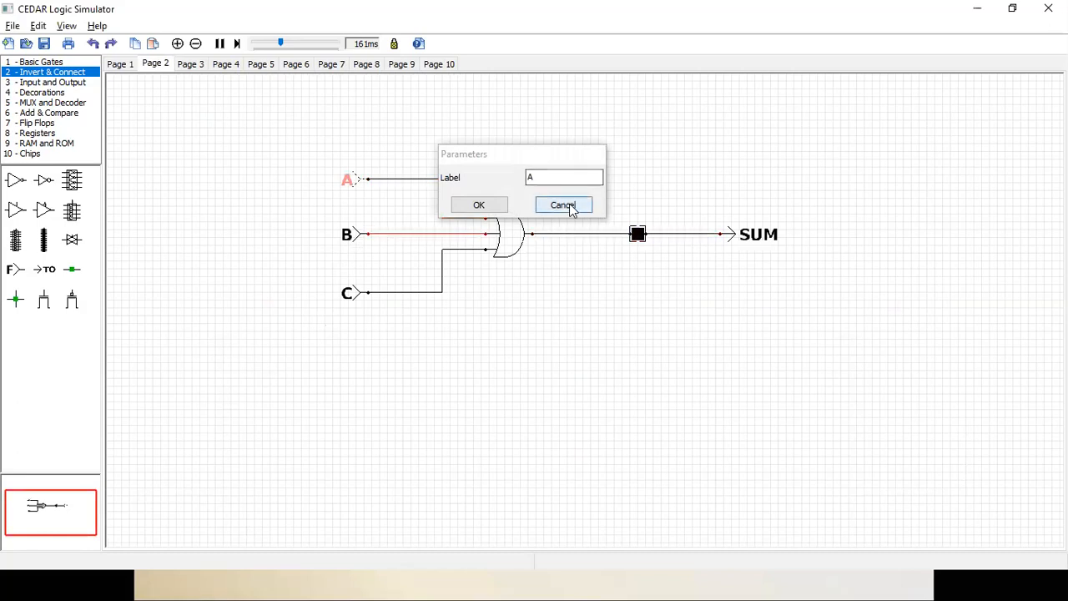
{"action": "left_click", "coordinate": [563, 205]}
- Set the half-period of A's clock on Page 1 to 5
{"action": "left_click", "coordinate": [122, 65]}
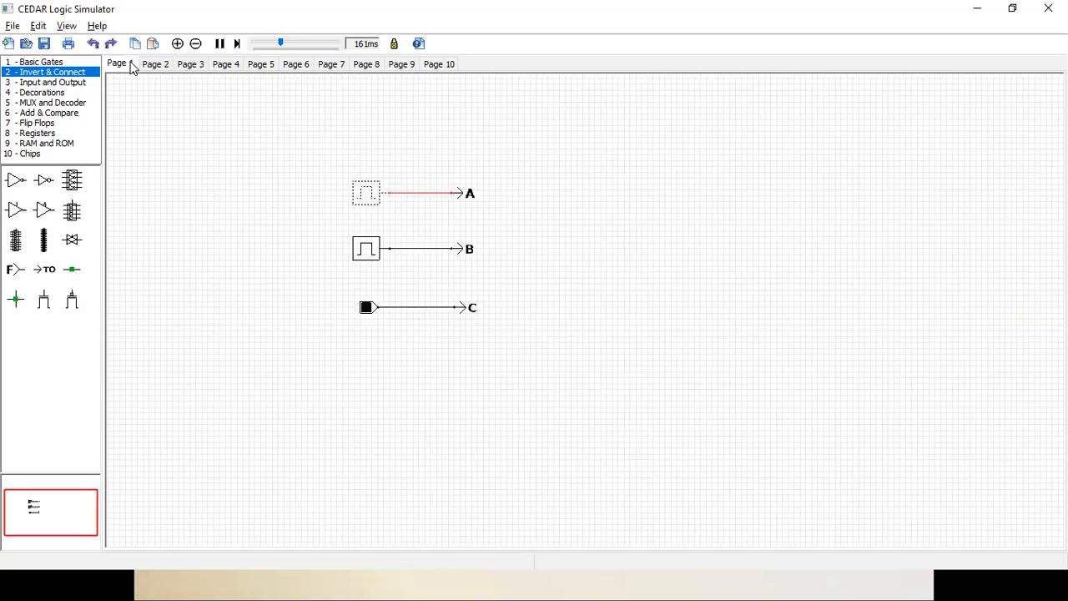
{"action": "double_click", "coordinate": [372, 200]}
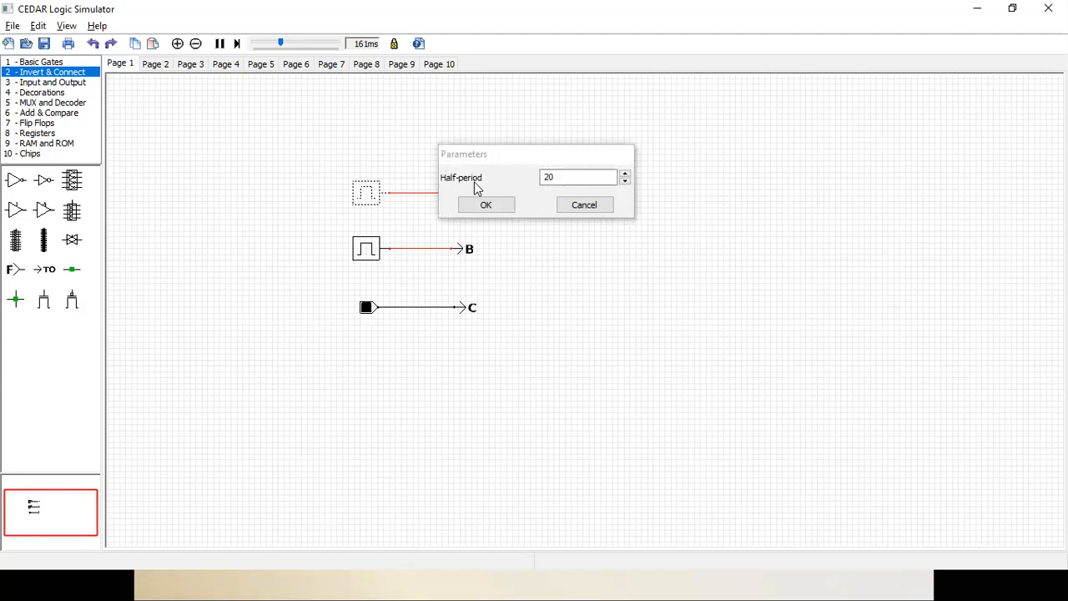
{"action": "left_click", "coordinate": [566, 175]}
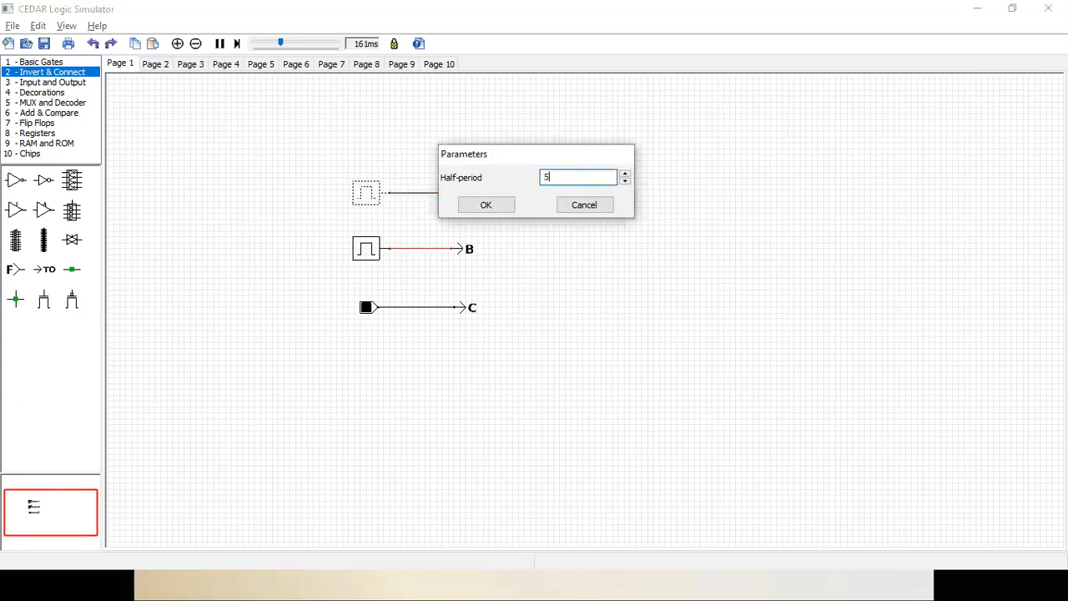
{"action": "left_click", "coordinate": [497, 207]}
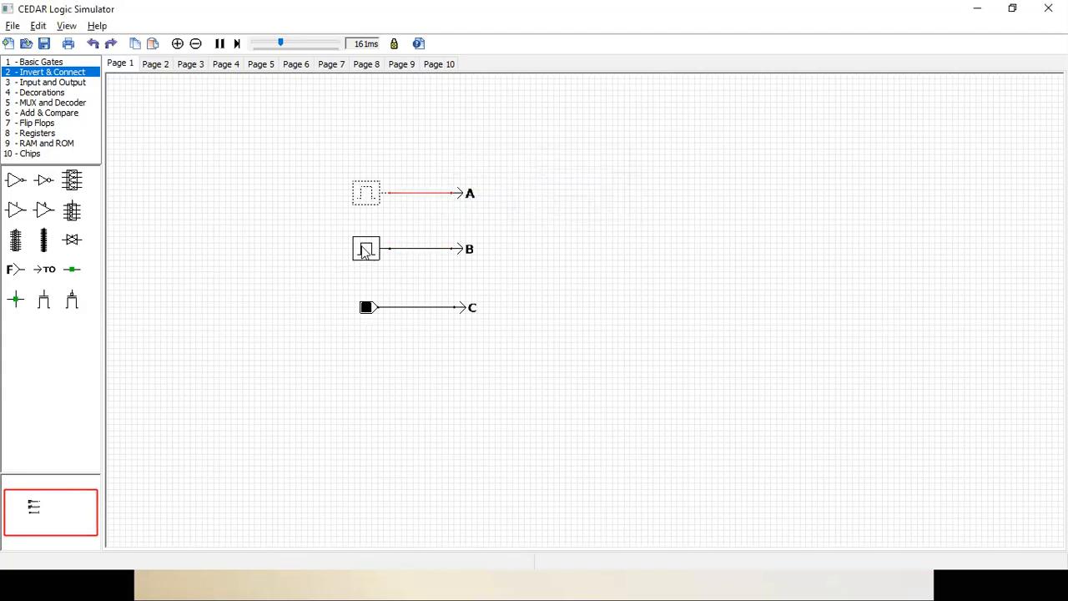
- Set the half-period of B's clock to 5, matching the clock on A
{"action": "double_click", "coordinate": [365, 250]}
{"action": "left_click", "coordinate": [560, 177]}
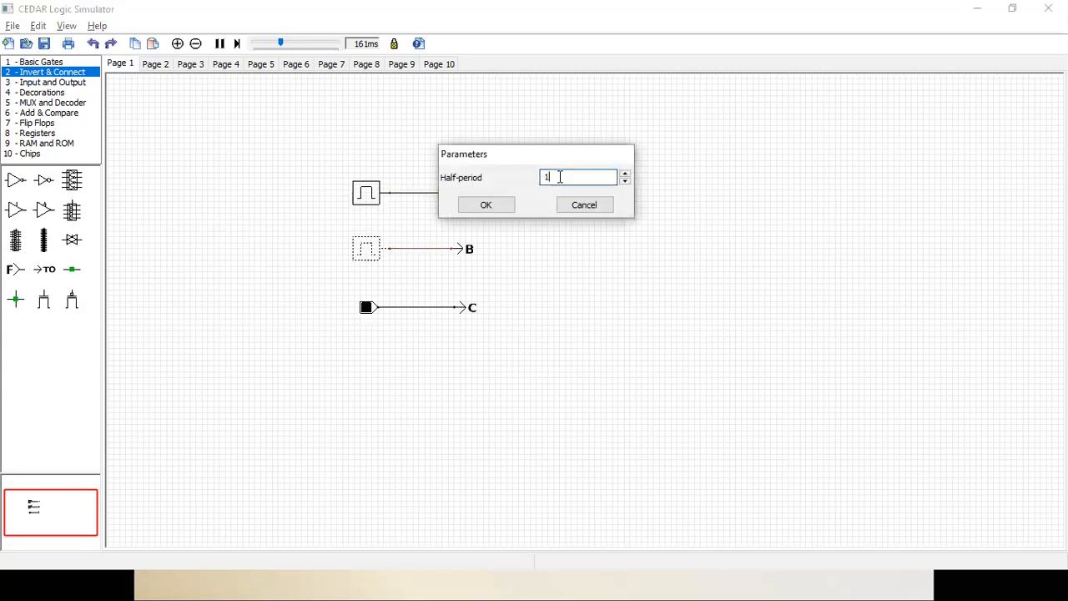
{"action": "left_click", "coordinate": [498, 205]}
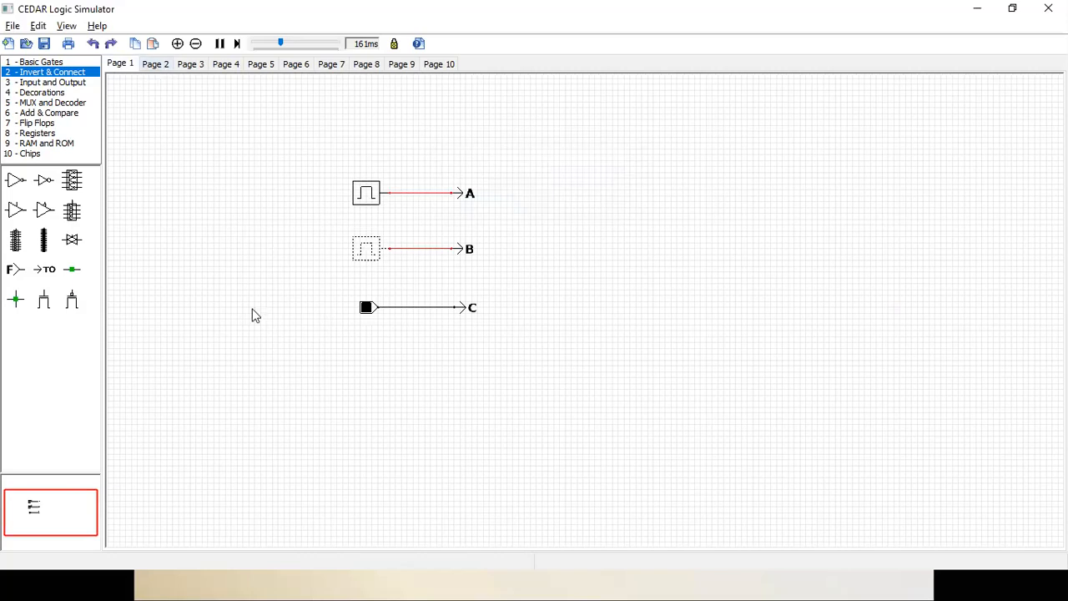
- Restart the O-Scope traces to compare A, B and SUM with equal clock half-periods, and close the O-Scope
{"action": "key", "text": "alt+Tab"}
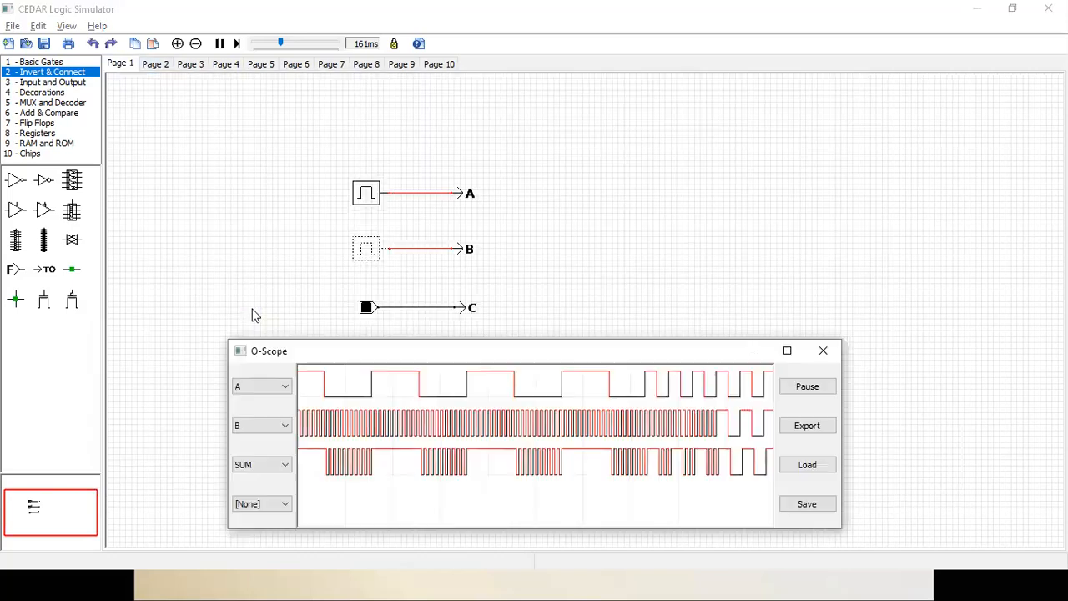
{"action": "left_click", "coordinate": [814, 393]}
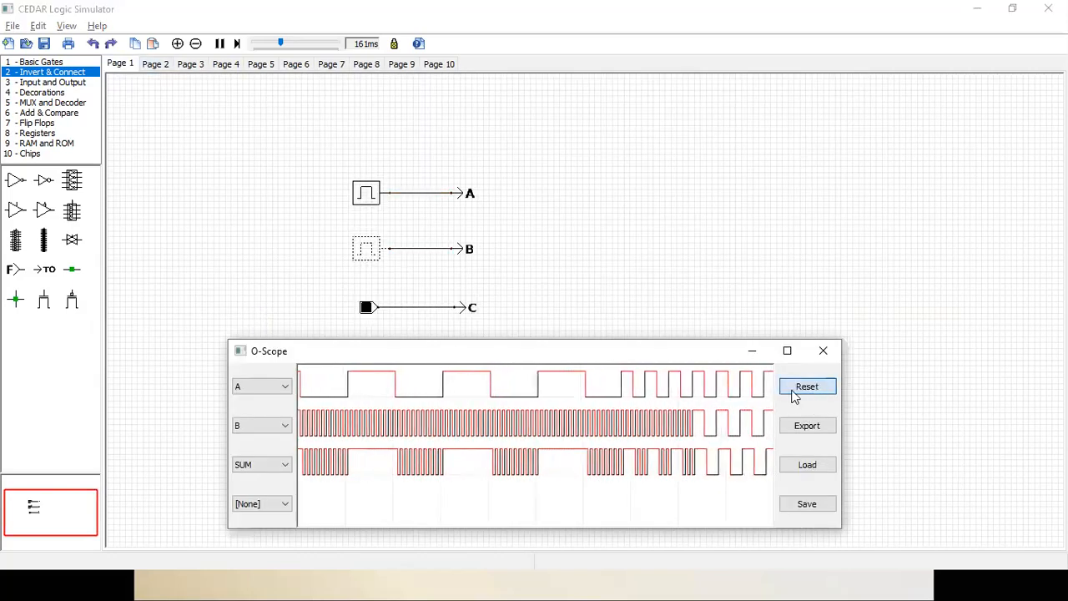
{"action": "left_click", "coordinate": [806, 389]}
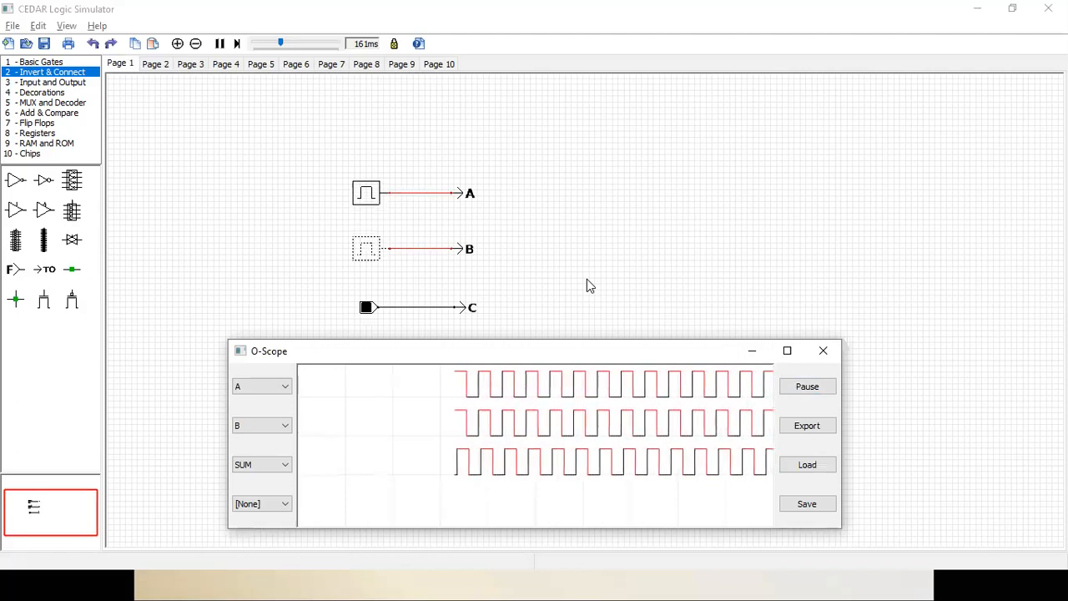
{"action": "left_click", "coordinate": [819, 353]}
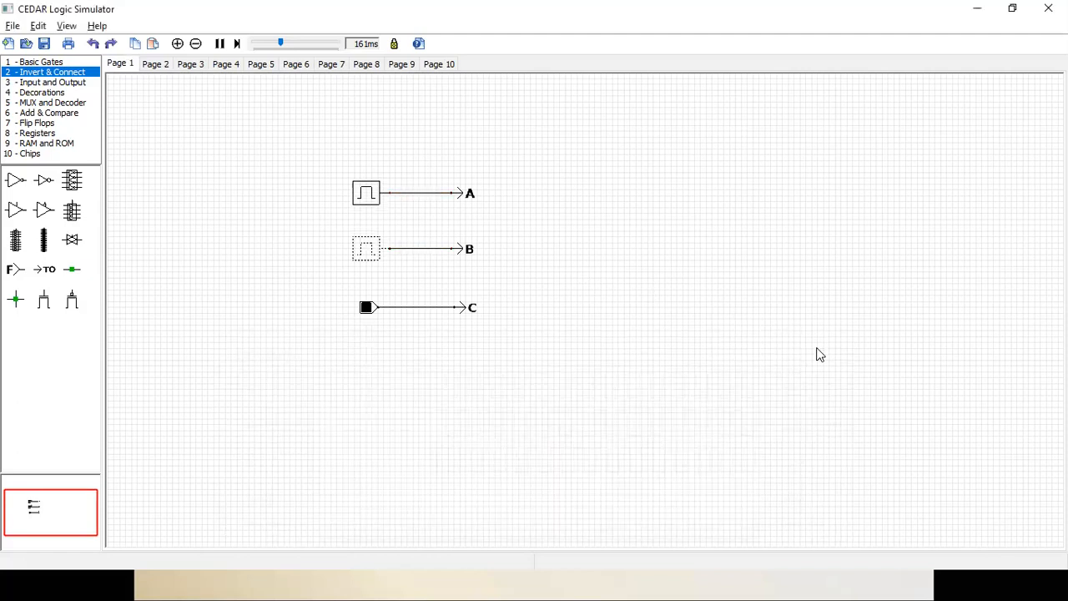